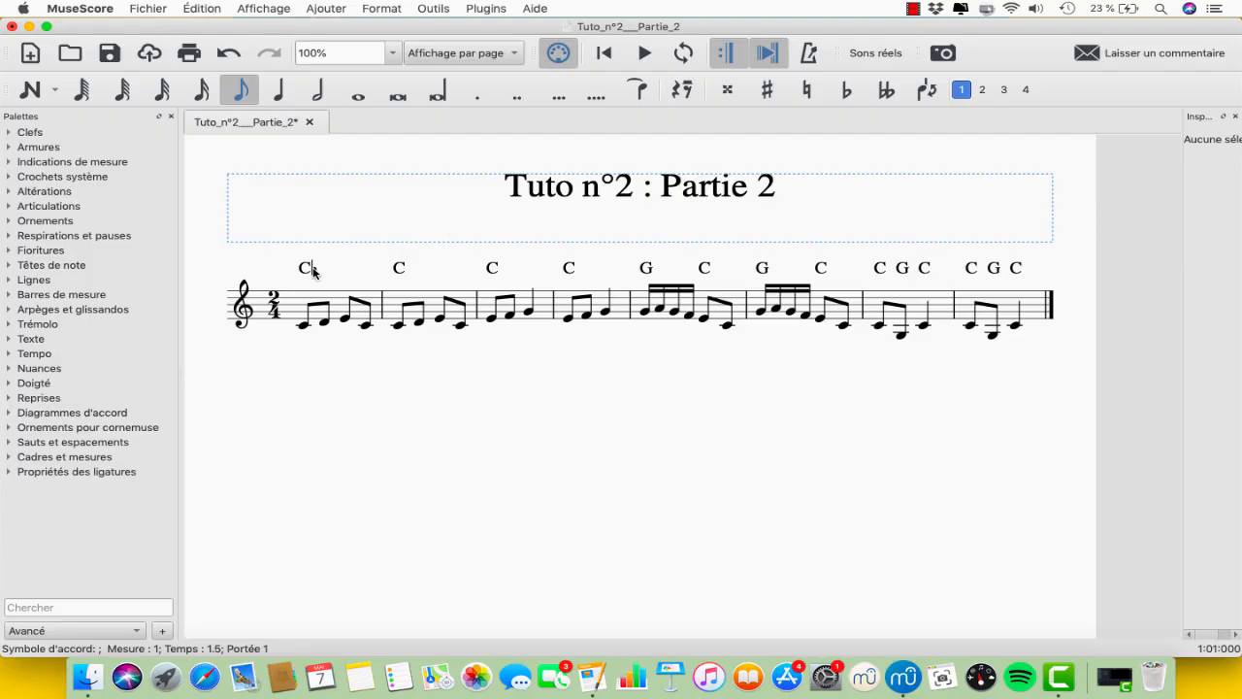
# Step: Change the chord symbol above the first note of measure 1 to C#
pyautogui.doubleClick(311, 268)
pyautogui.press('BackSpace')
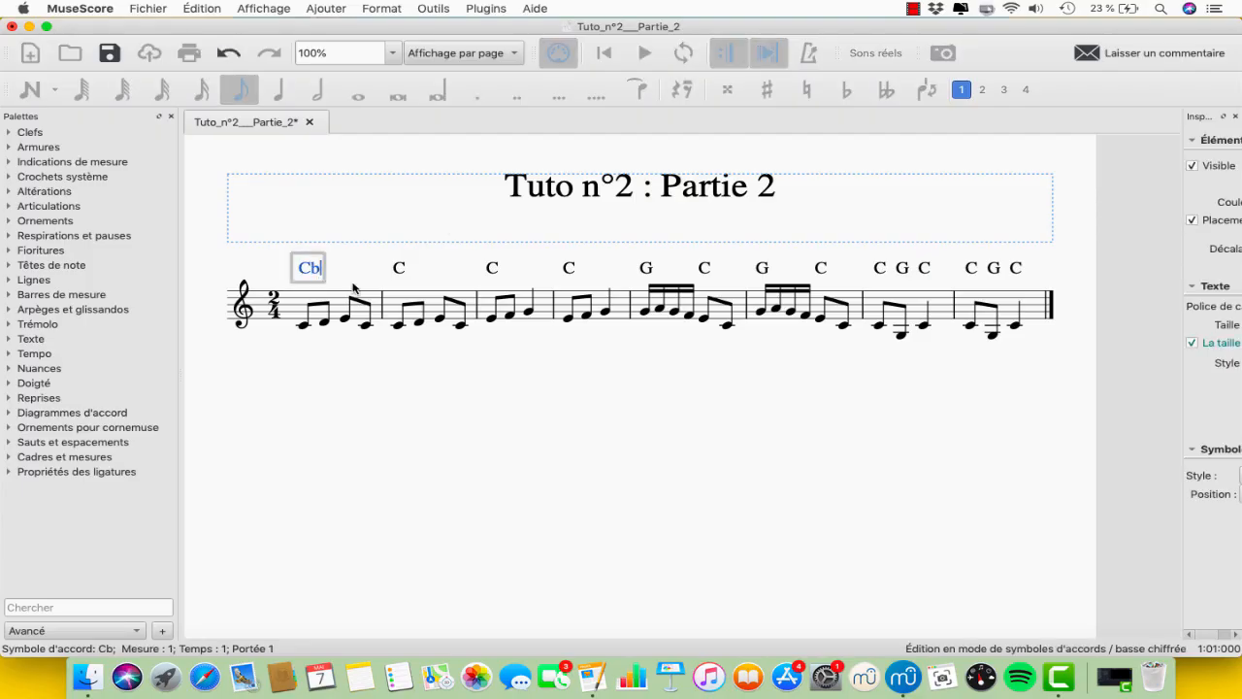
pyautogui.write('#')
pyautogui.click(333, 273)
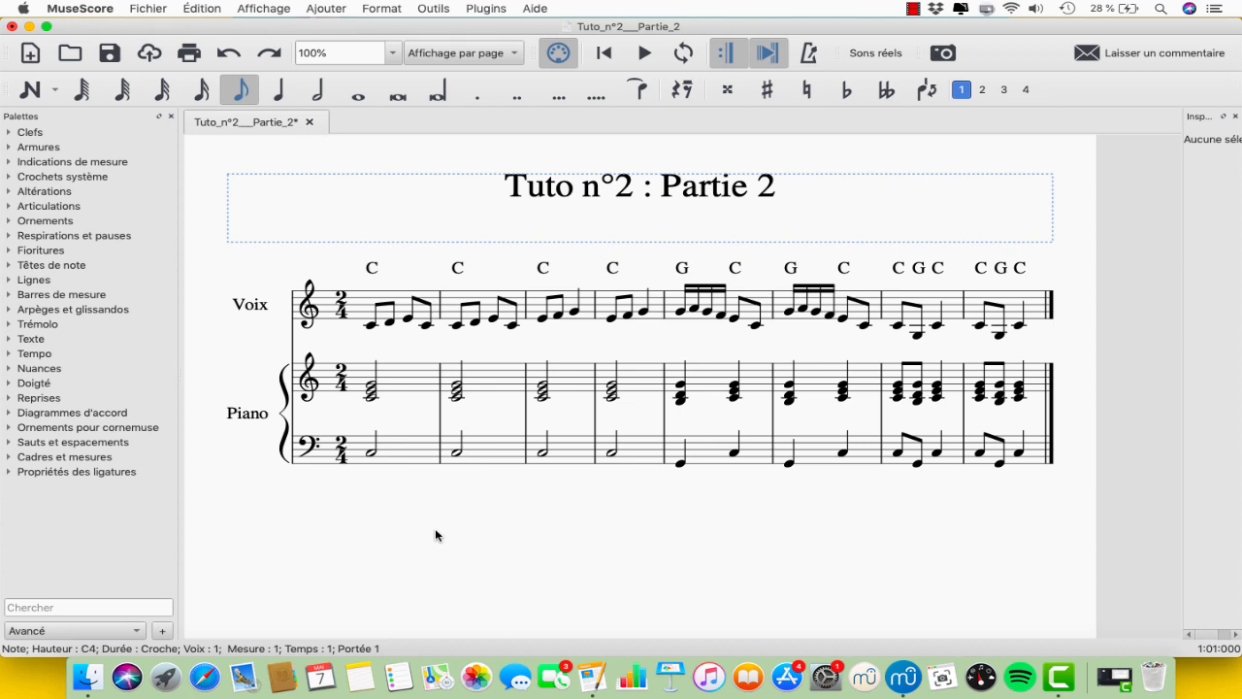
# Step: Add the system text "Modéré" above the first note of the Voix staff
pyautogui.click(368, 329)
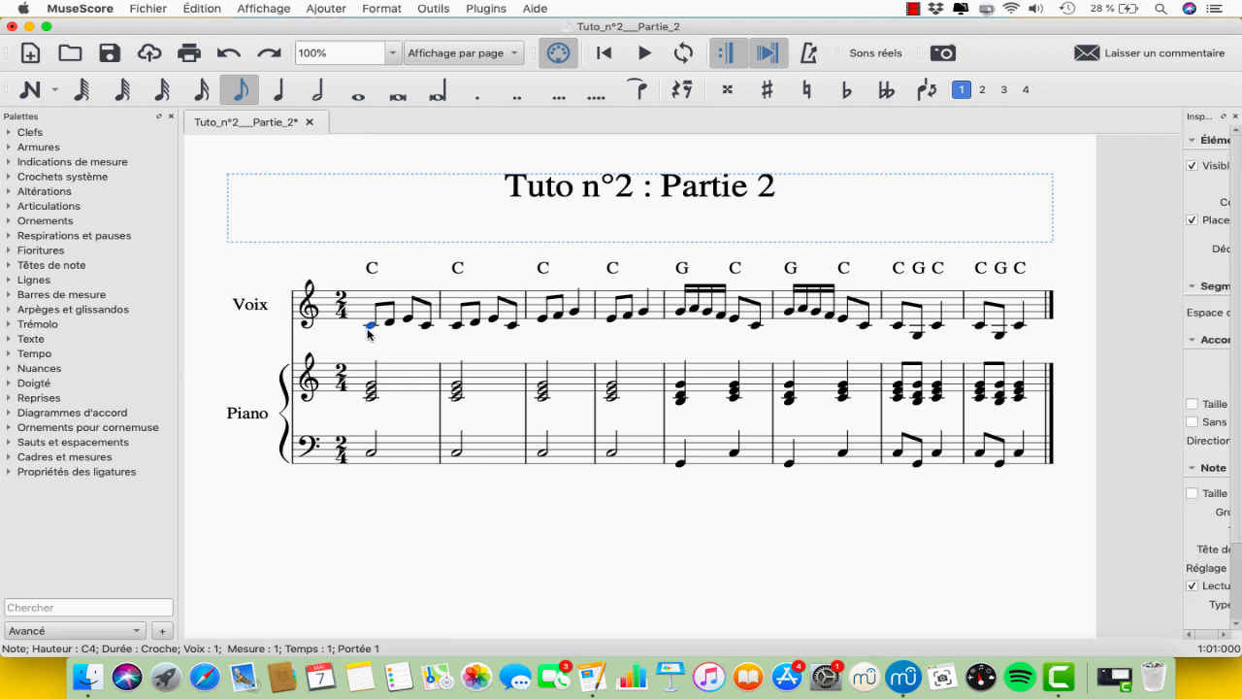
pyautogui.press('shift+super+t')
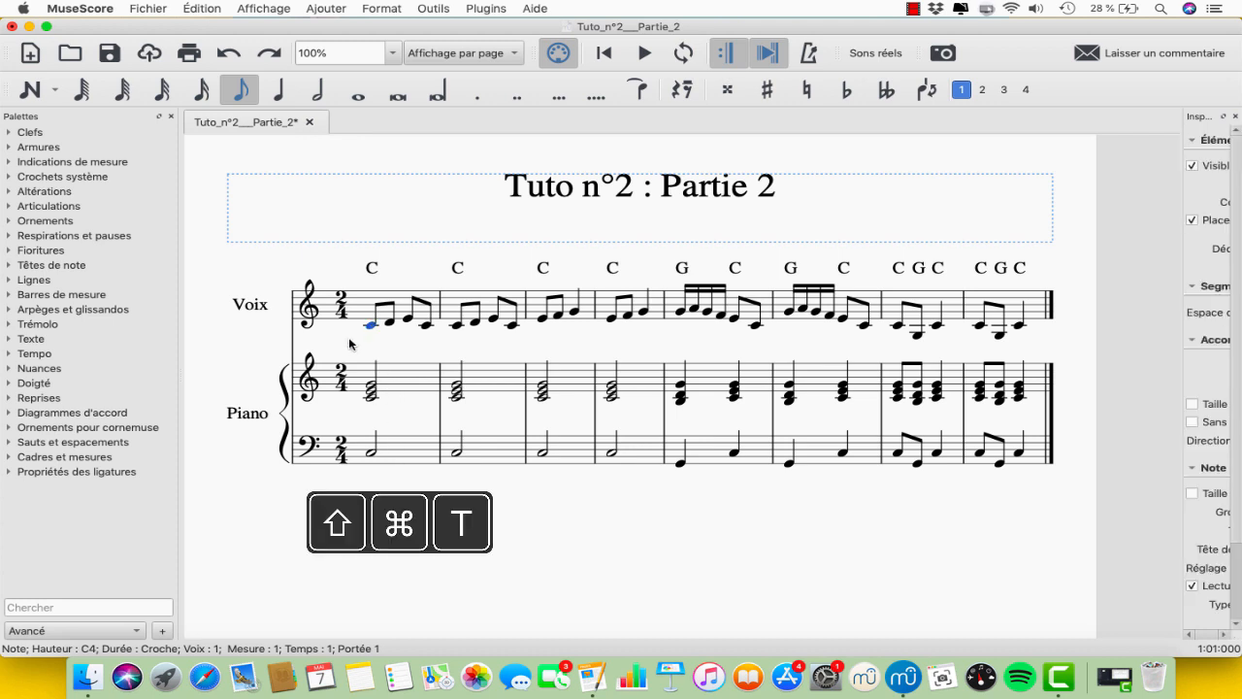
pyautogui.write('Modéré')
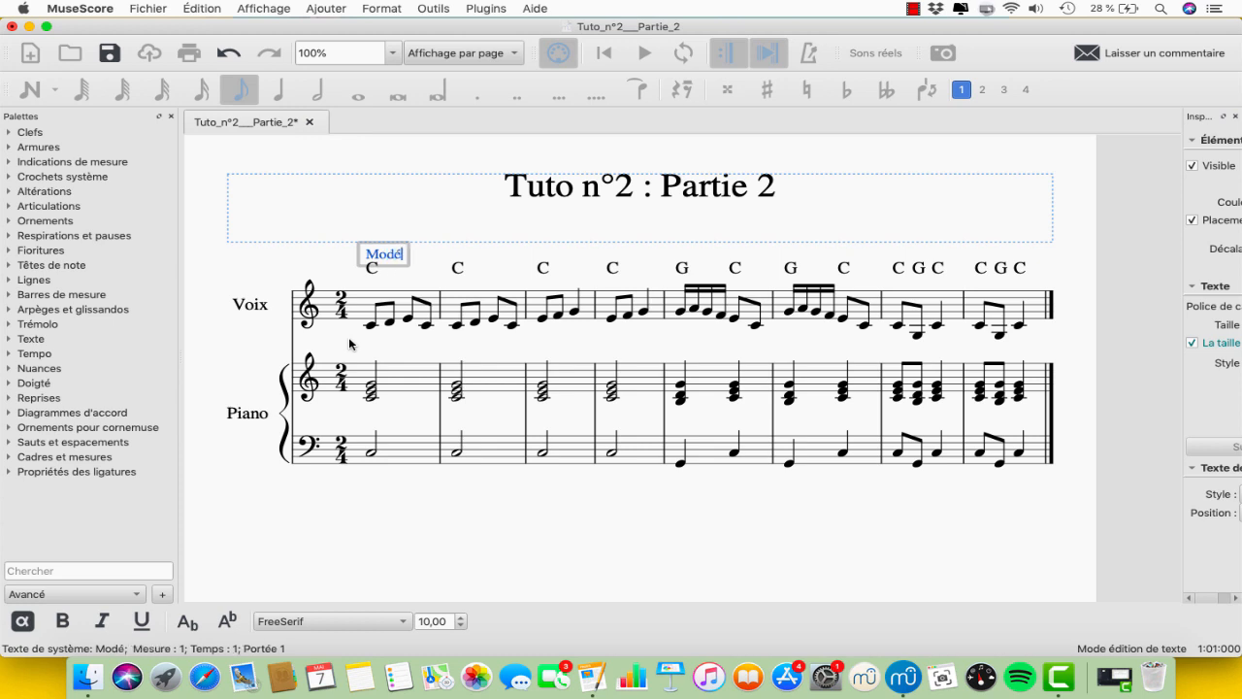
# Step: Add the staff text "Doux" above the first chord of the Piano's treble staff
pyautogui.click(370, 384)
pyautogui.press('super+t')
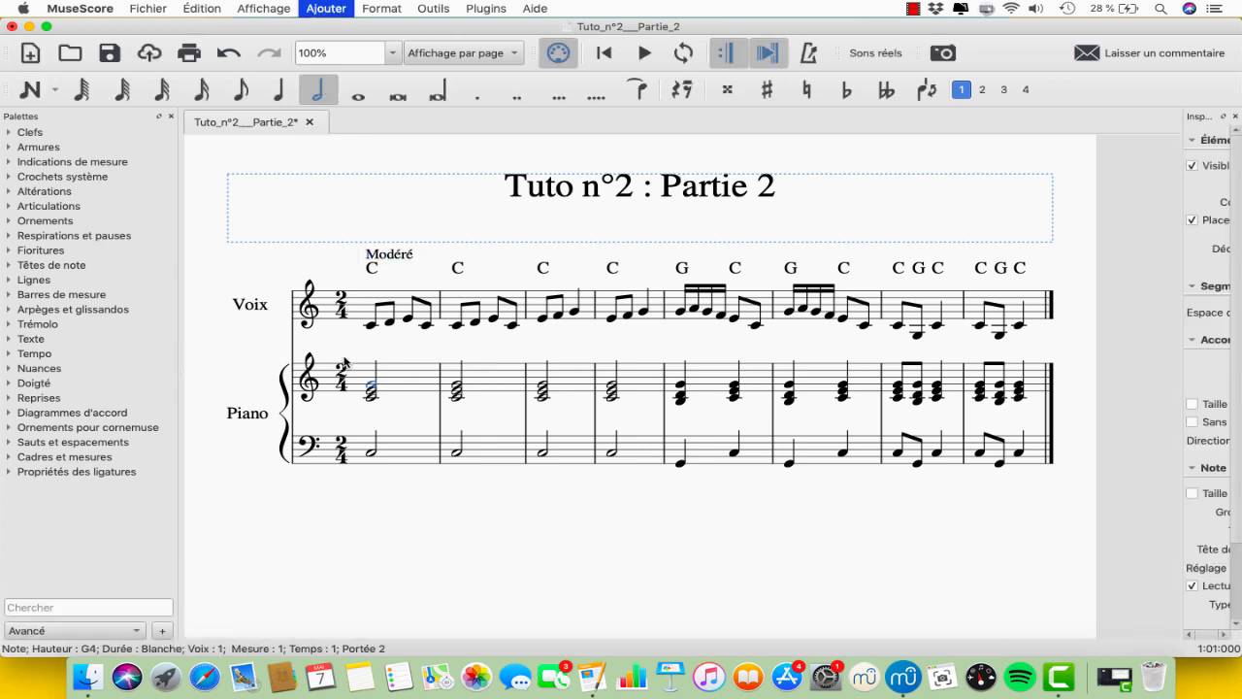
pyautogui.write('D')
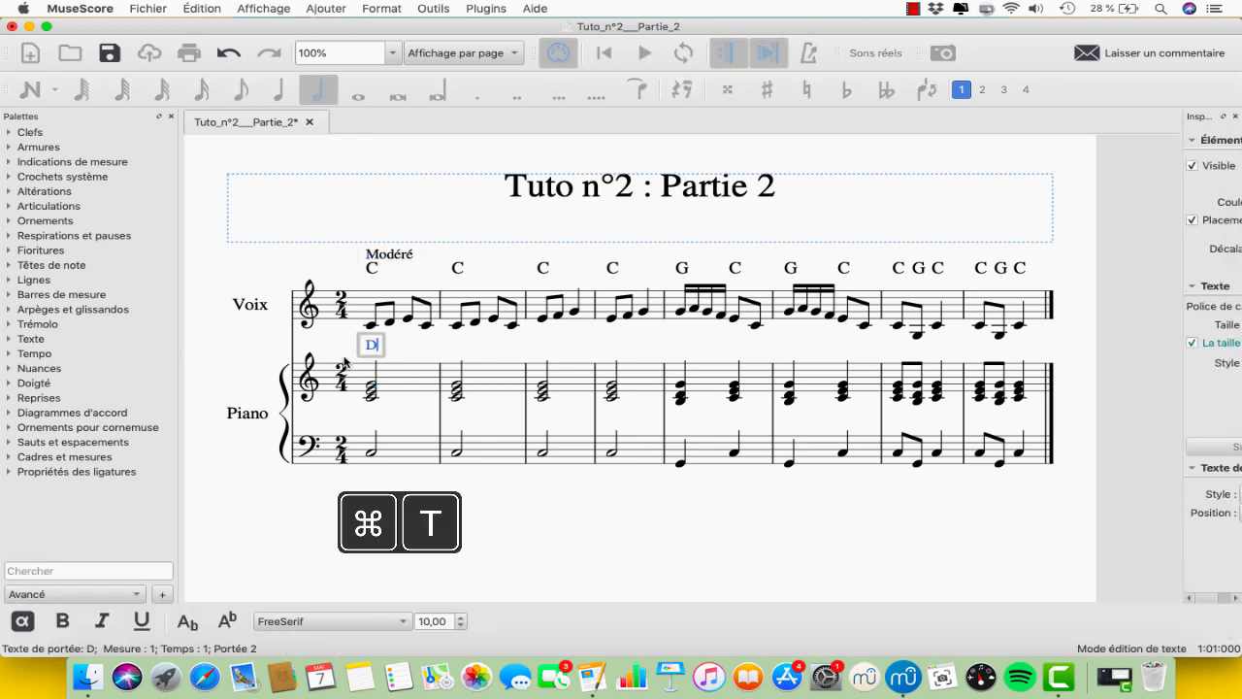
pyautogui.write('oux')
pyautogui.click(325, 342)
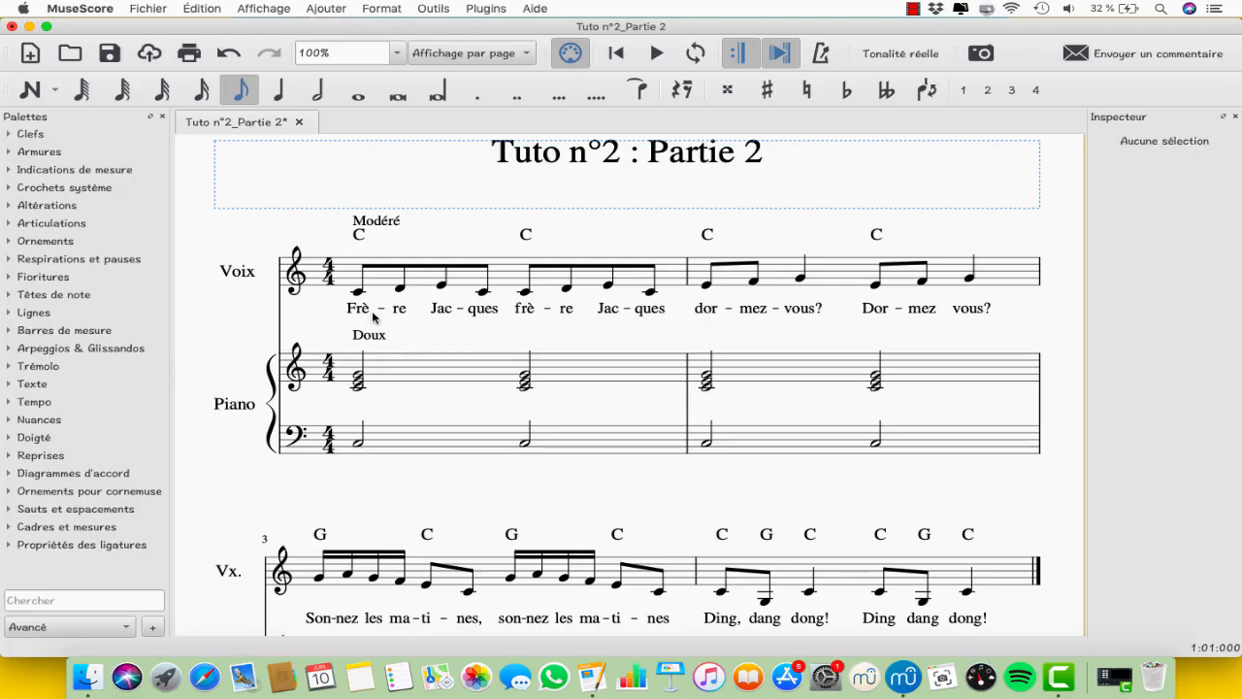
# Step: Select all similar lyrics elements in the score, starting from the syllable "Frè", and delete them
pyautogui.click(359, 309)
pyautogui.rightClick(364, 315)
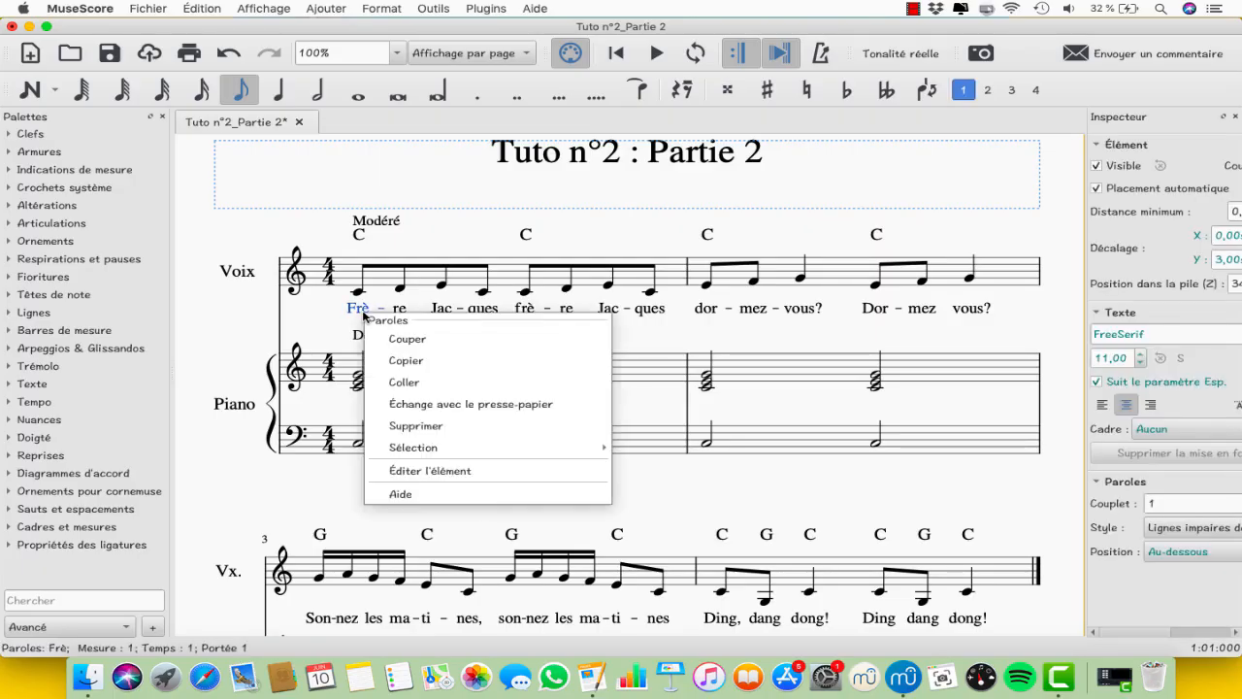
pyautogui.moveTo(416, 448)
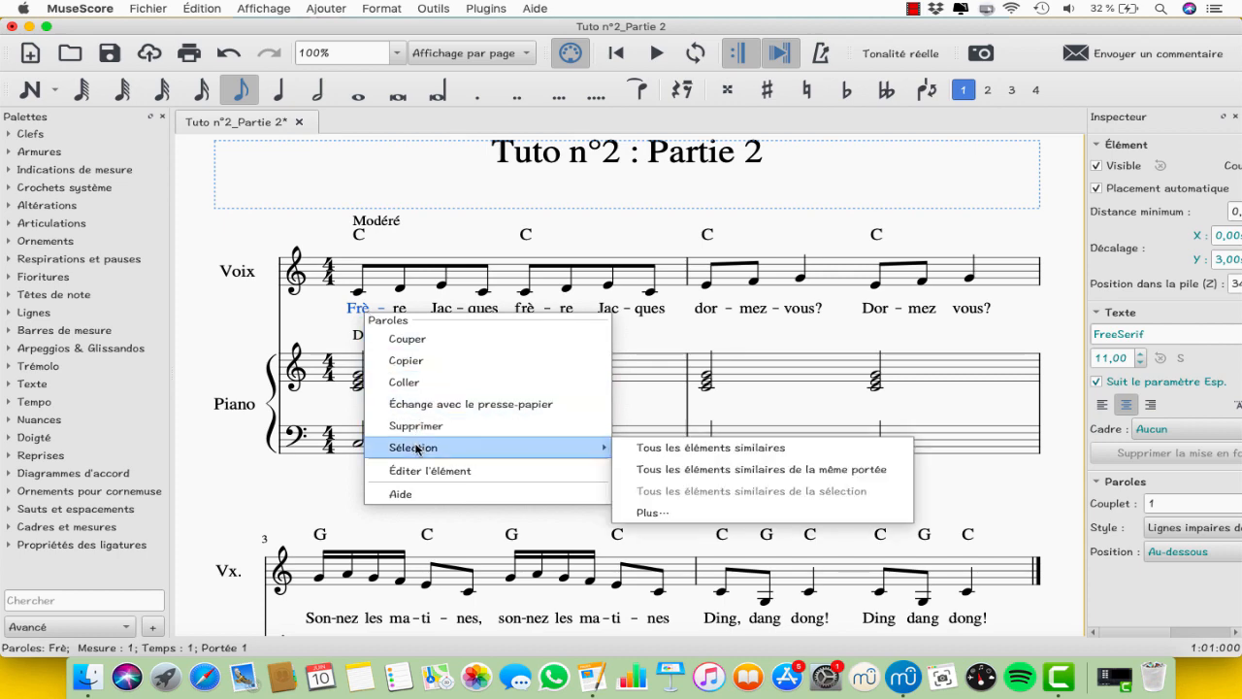
pyautogui.click(674, 452)
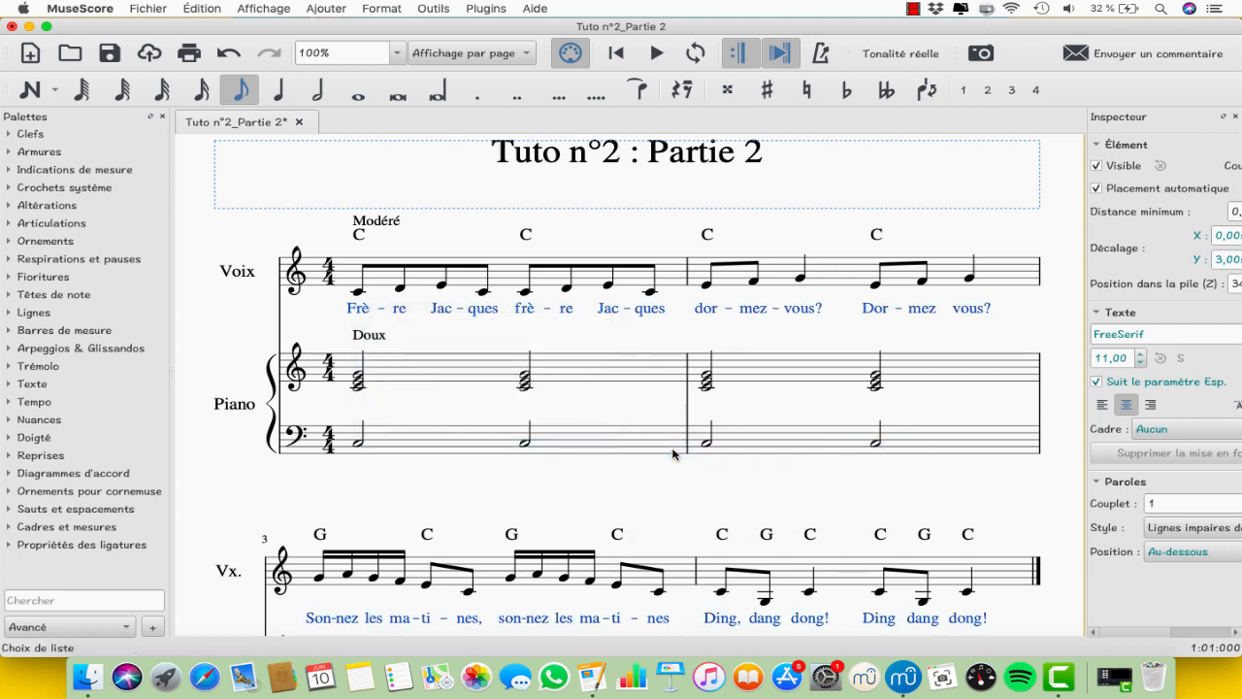
pyautogui.press('Delete')
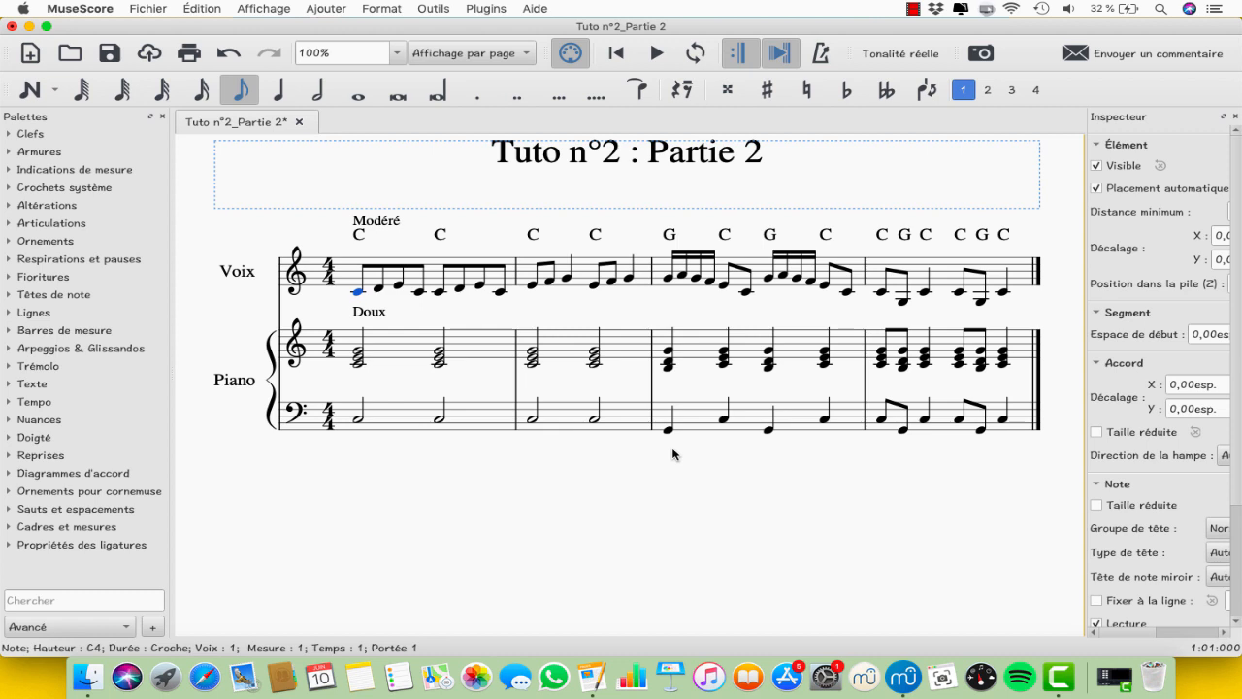
pyautogui.press('Escape')
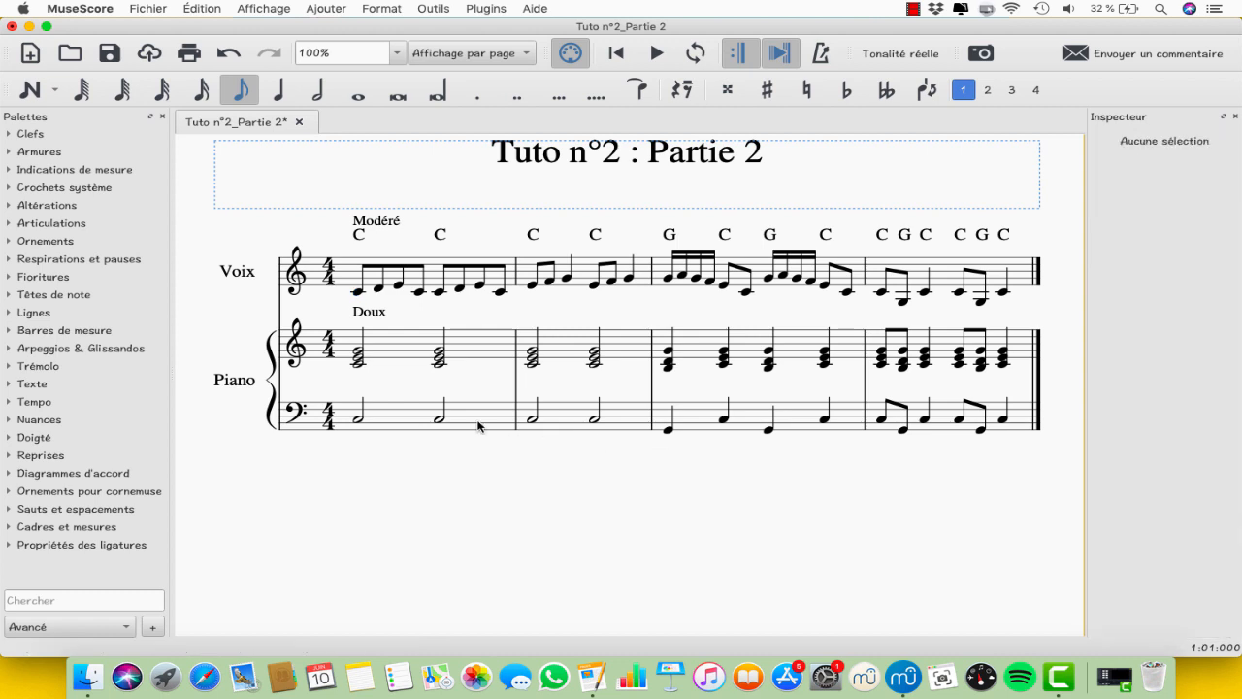
pyautogui.click(325, 7)
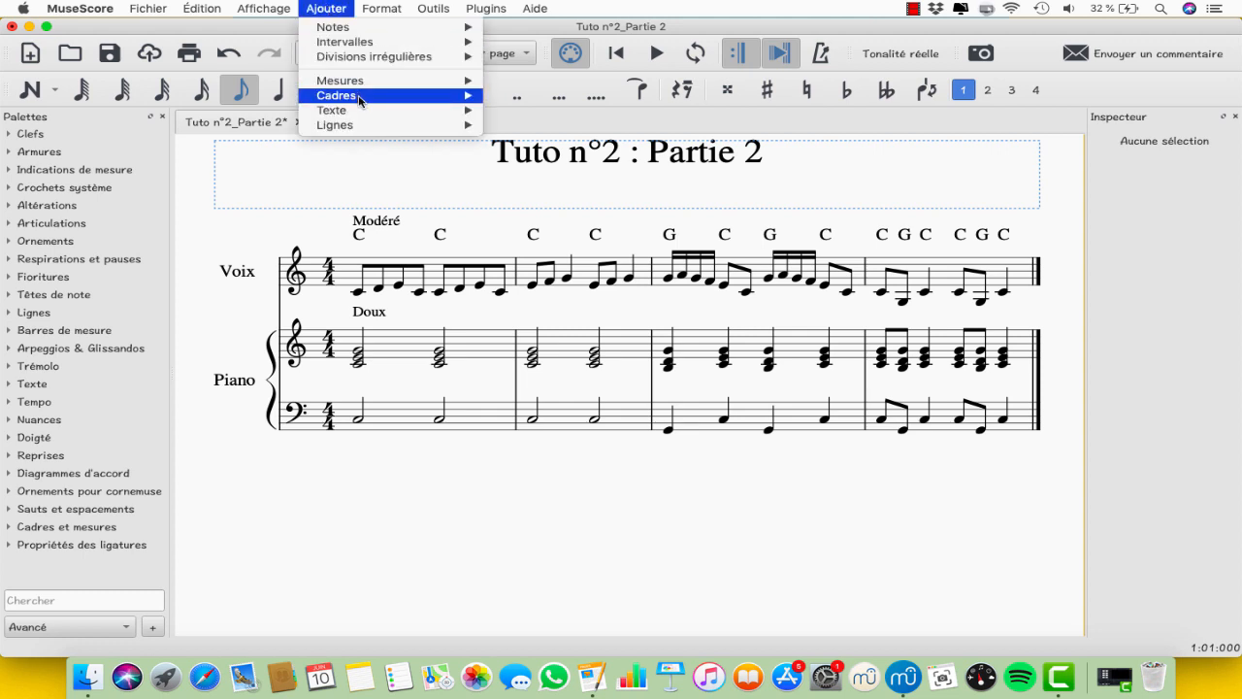
pyautogui.moveTo(379, 111)
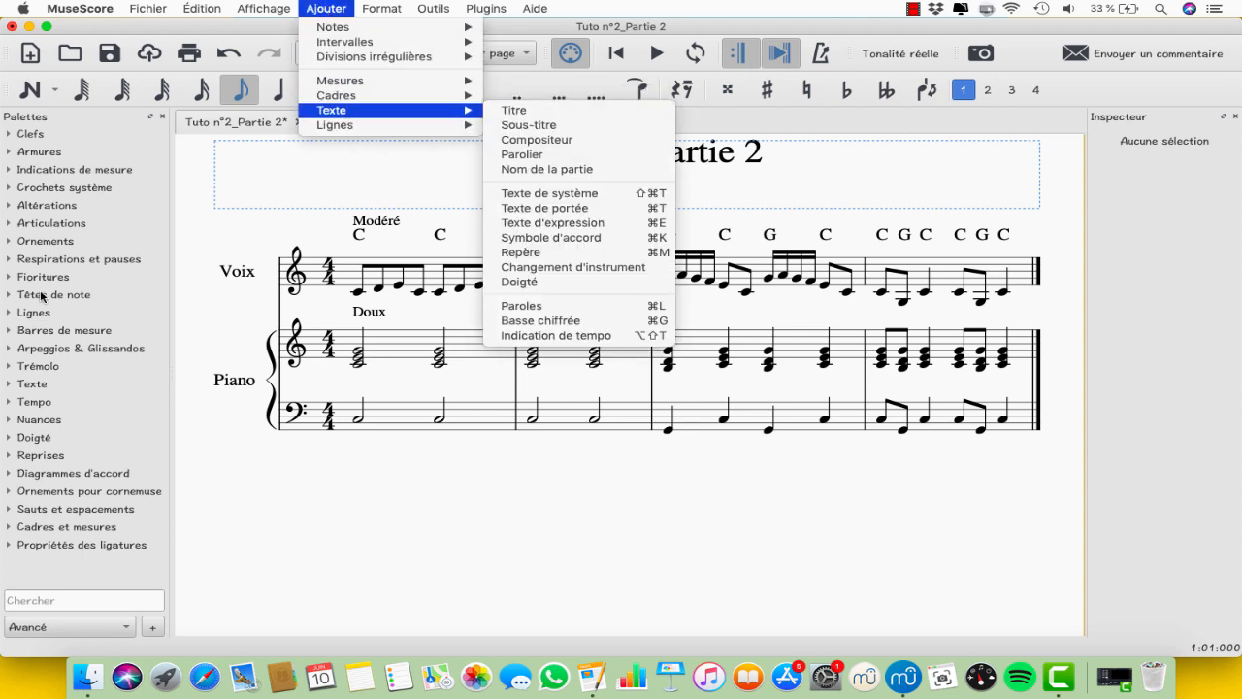
pyautogui.click(27, 388)
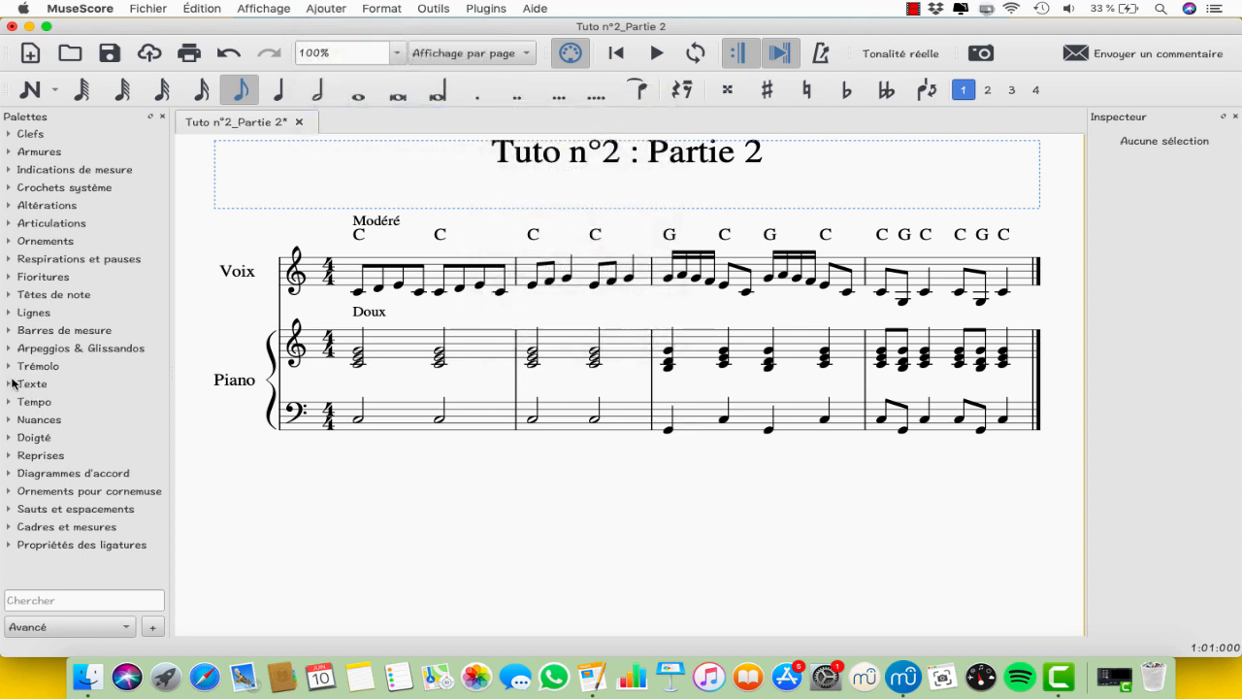
pyautogui.click(12, 383)
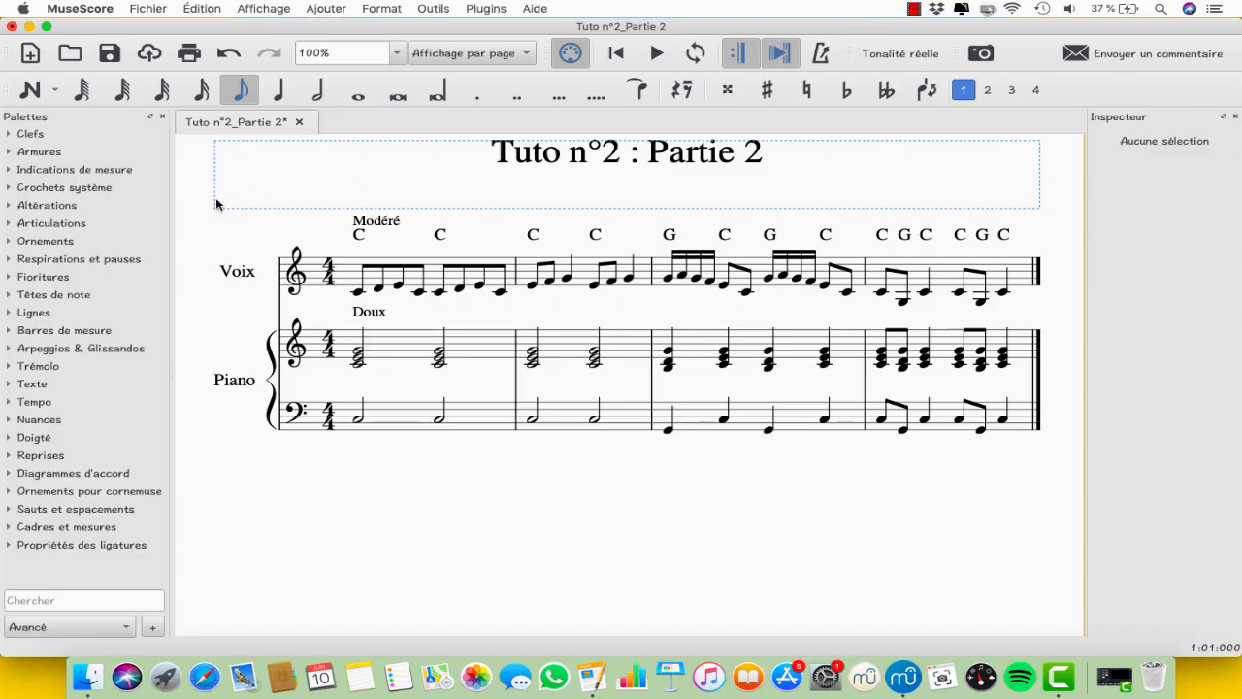
# Step: Create a 5/8 time signature in the master palette and apply it to the first measure of the Voix staff
pyautogui.click(120, 173)
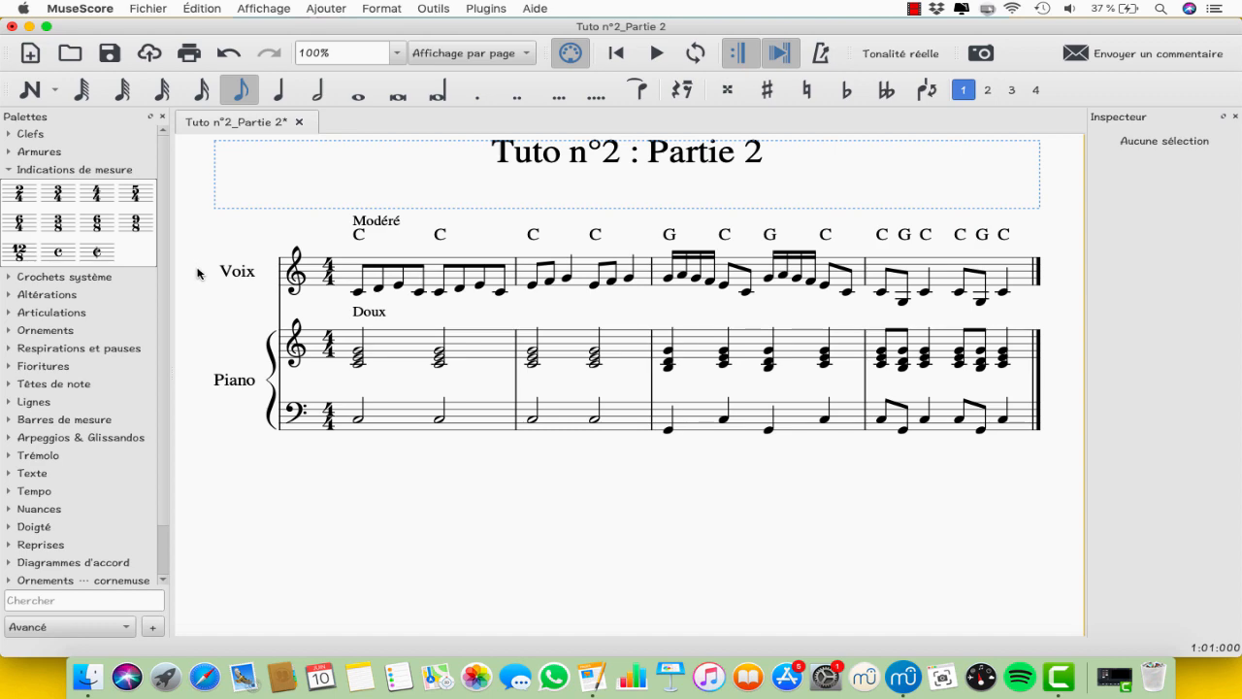
pyautogui.hotkey('shift', 't')
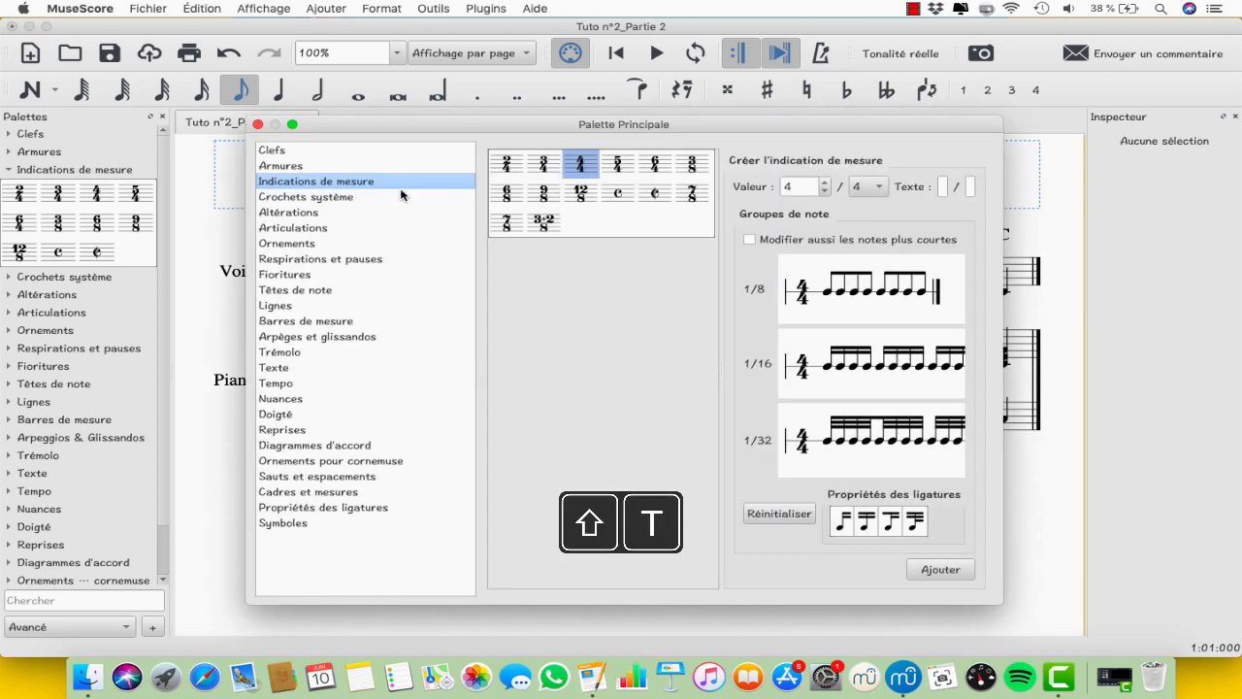
pyautogui.doubleClick(806, 186)
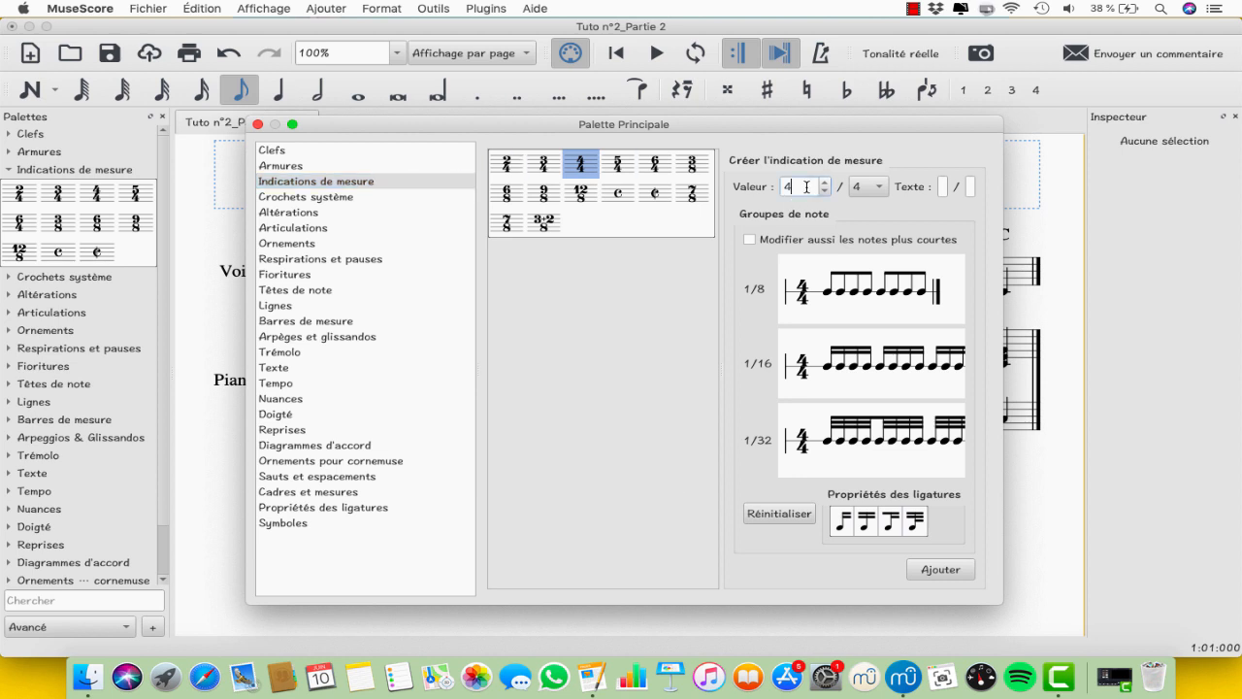
pyautogui.write('5')
pyautogui.click(868, 187)
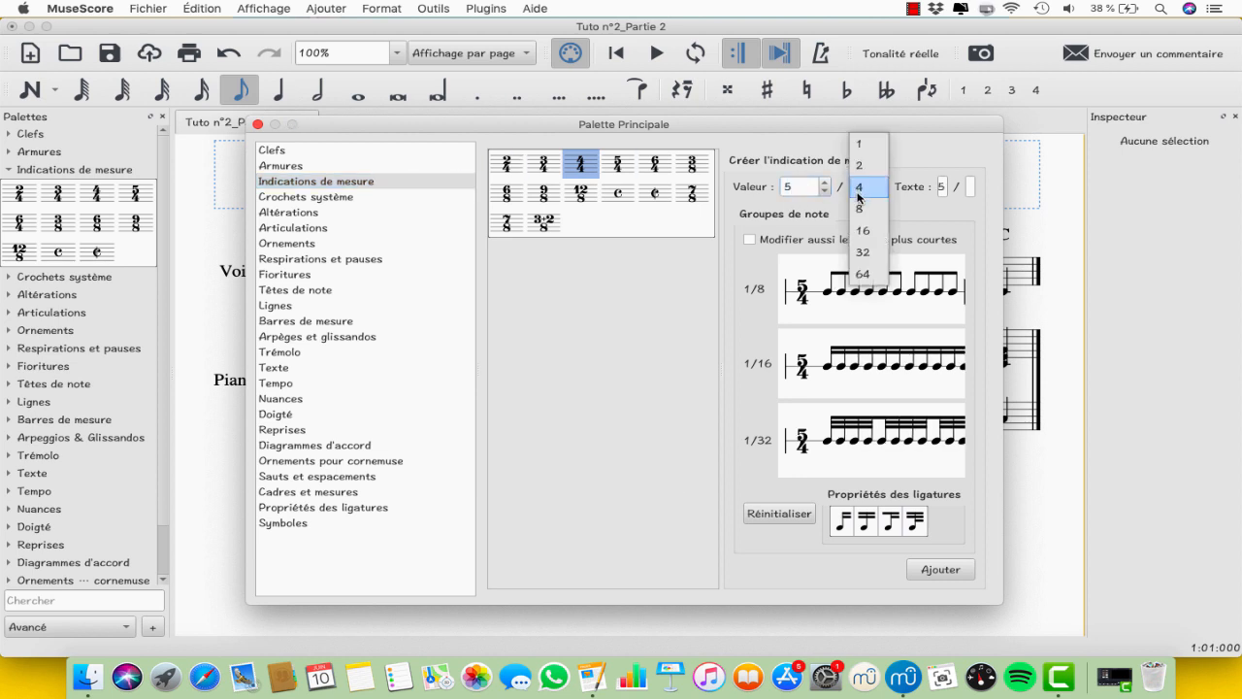
pyautogui.click(869, 208)
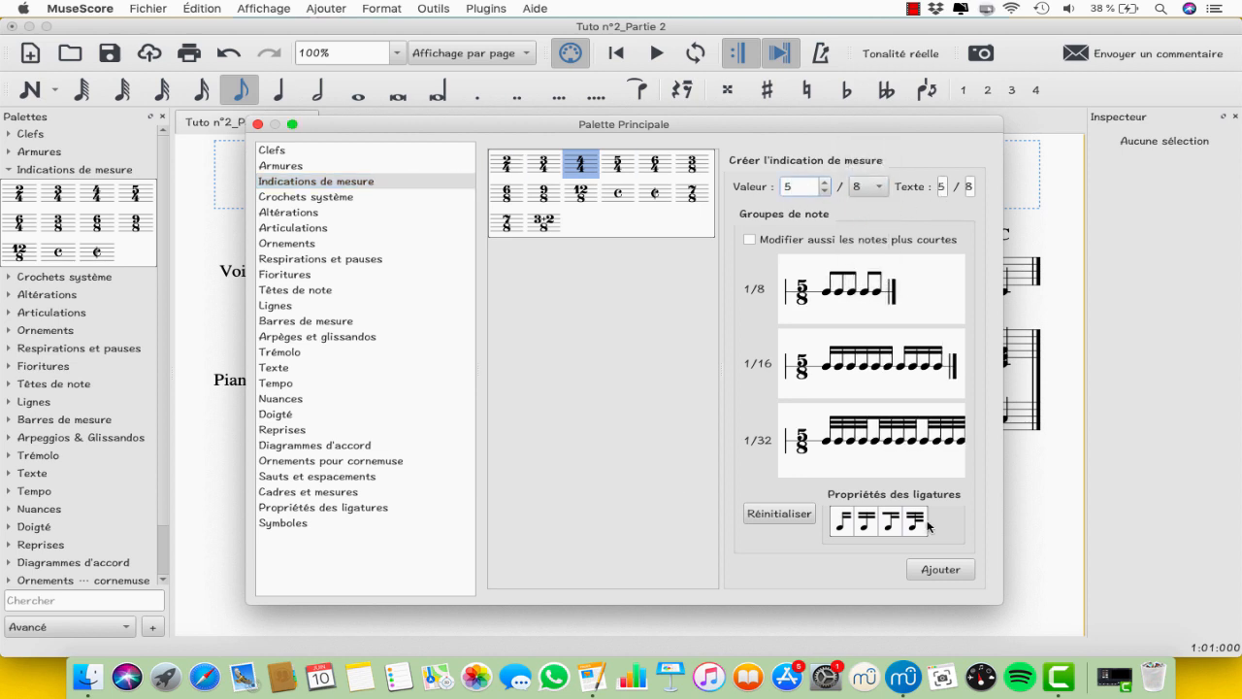
pyautogui.click(942, 569)
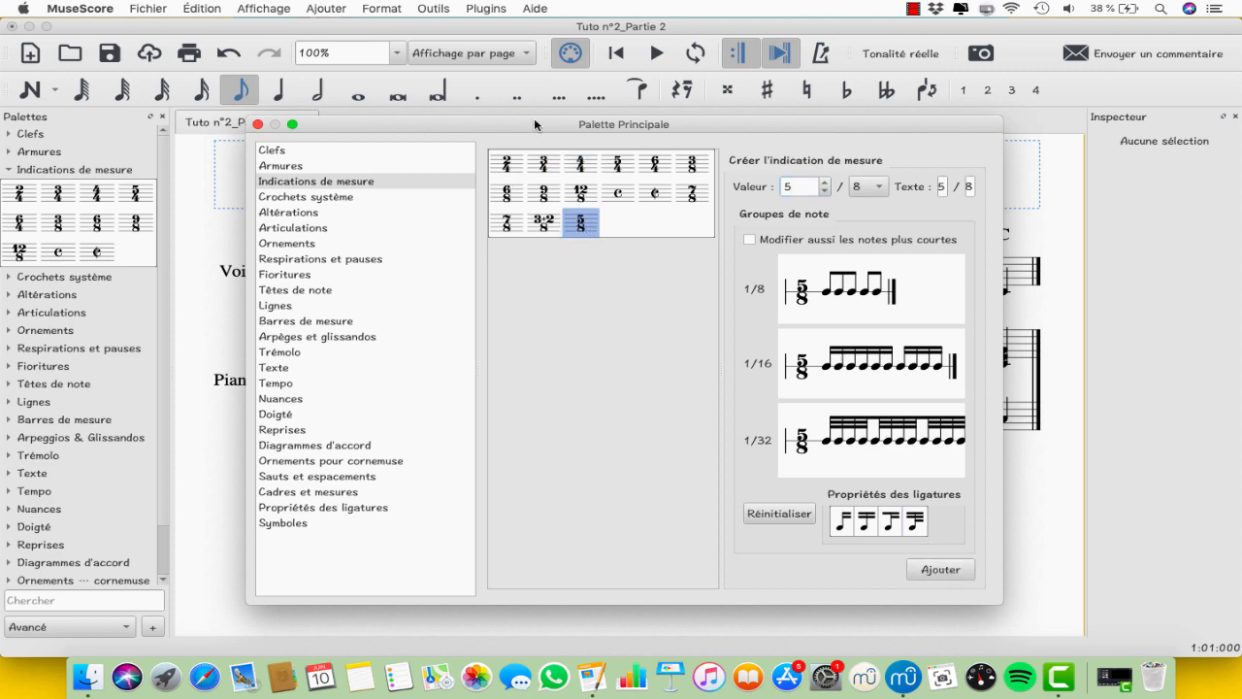
pyautogui.moveTo(541, 125); pyautogui.dragTo(658, 129)
pyautogui.moveTo(624, 231); pyautogui.dragTo(324, 289)
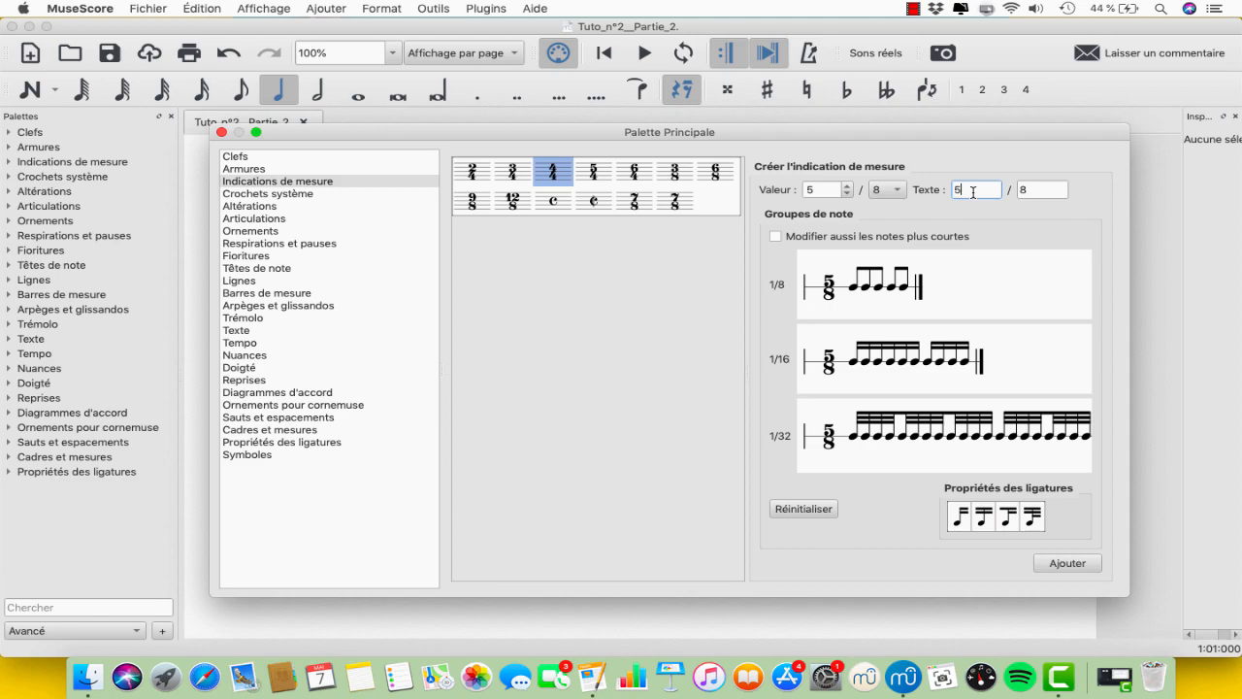
# Step: Set the 5/8 time signature's displayed numerator to 3+2 and adjust the beaming in its 1/8 note group
pyautogui.press('BackSpace')
pyautogui.write('3+2')
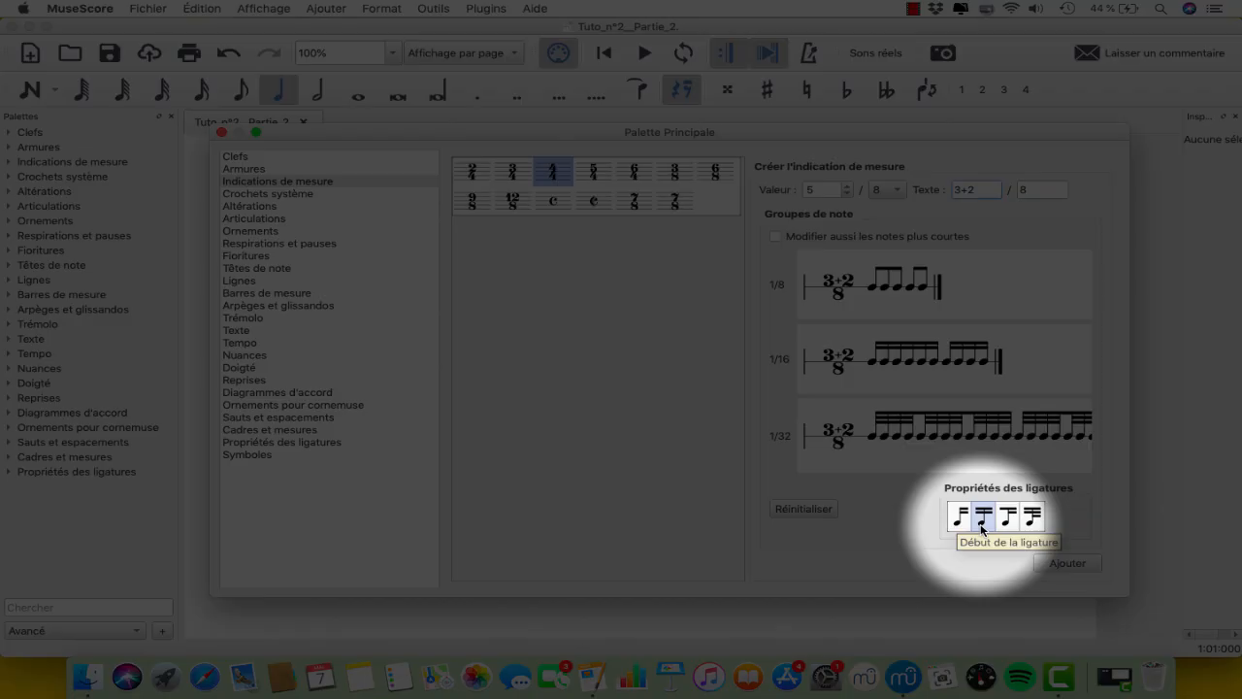
pyautogui.click(916, 290)
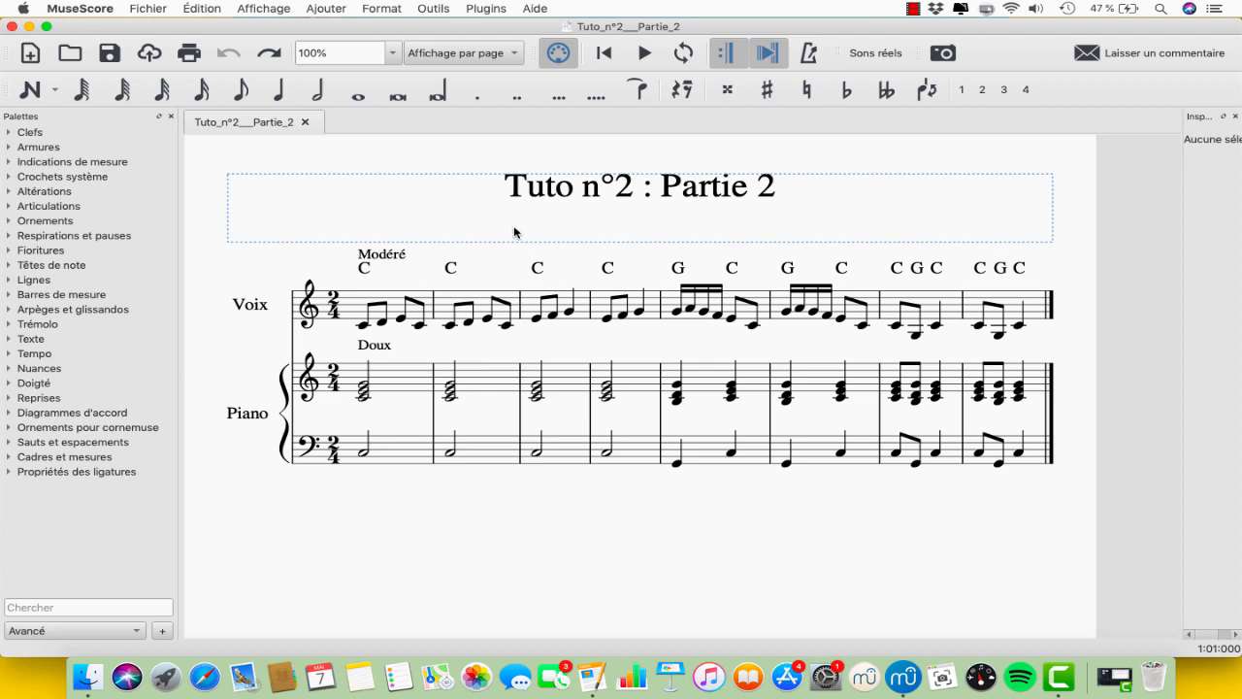
# Step: Open the Transpose settings for the whole score and choose Mi♭ majeur / Do mineur as the target key
pyautogui.click(434, 10)
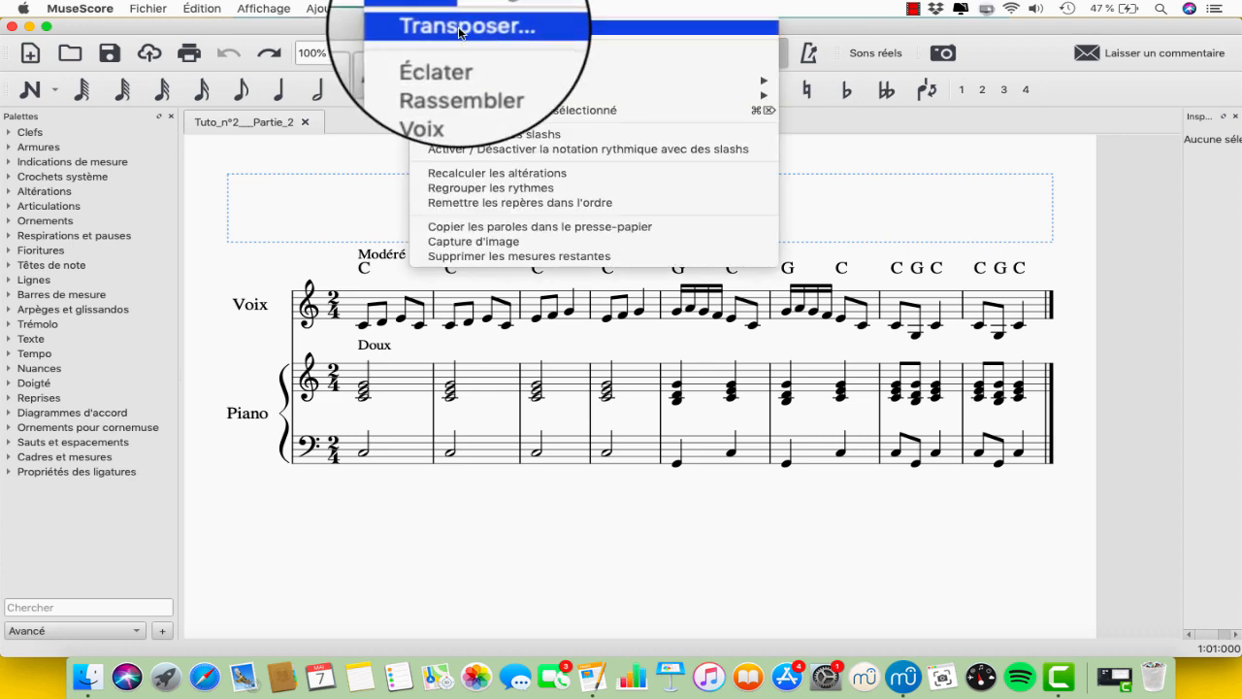
pyautogui.click(456, 28)
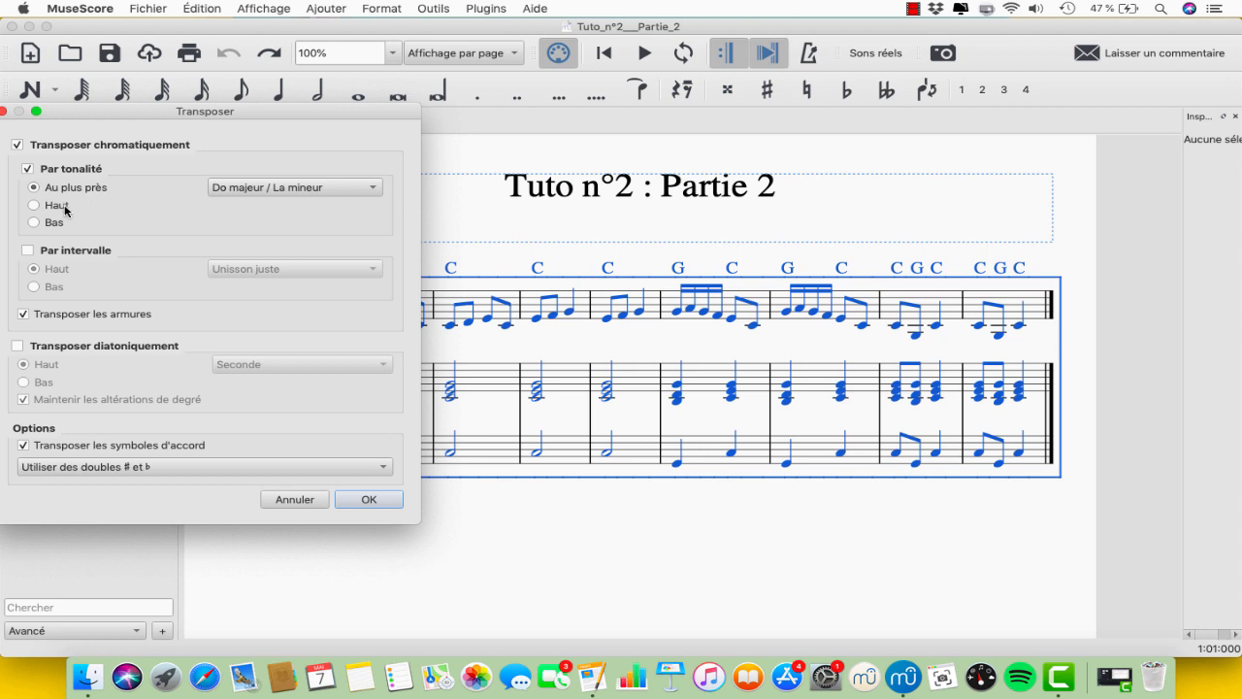
pyautogui.click(243, 187)
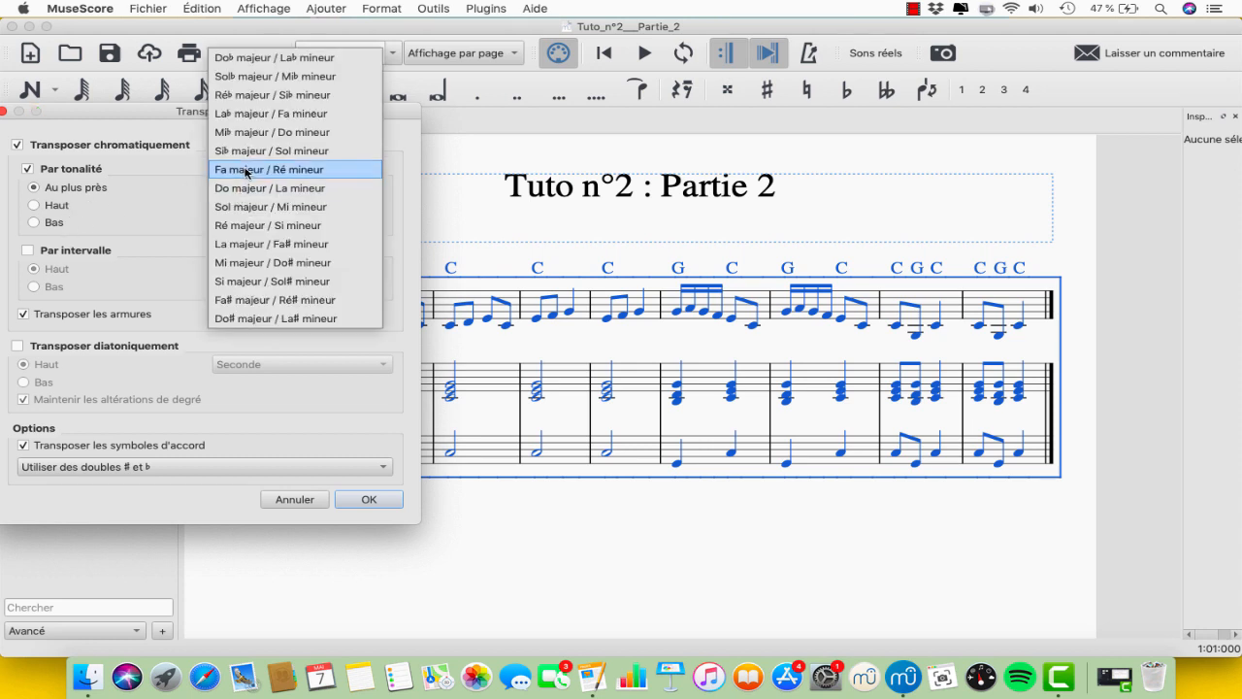
pyautogui.click(245, 132)
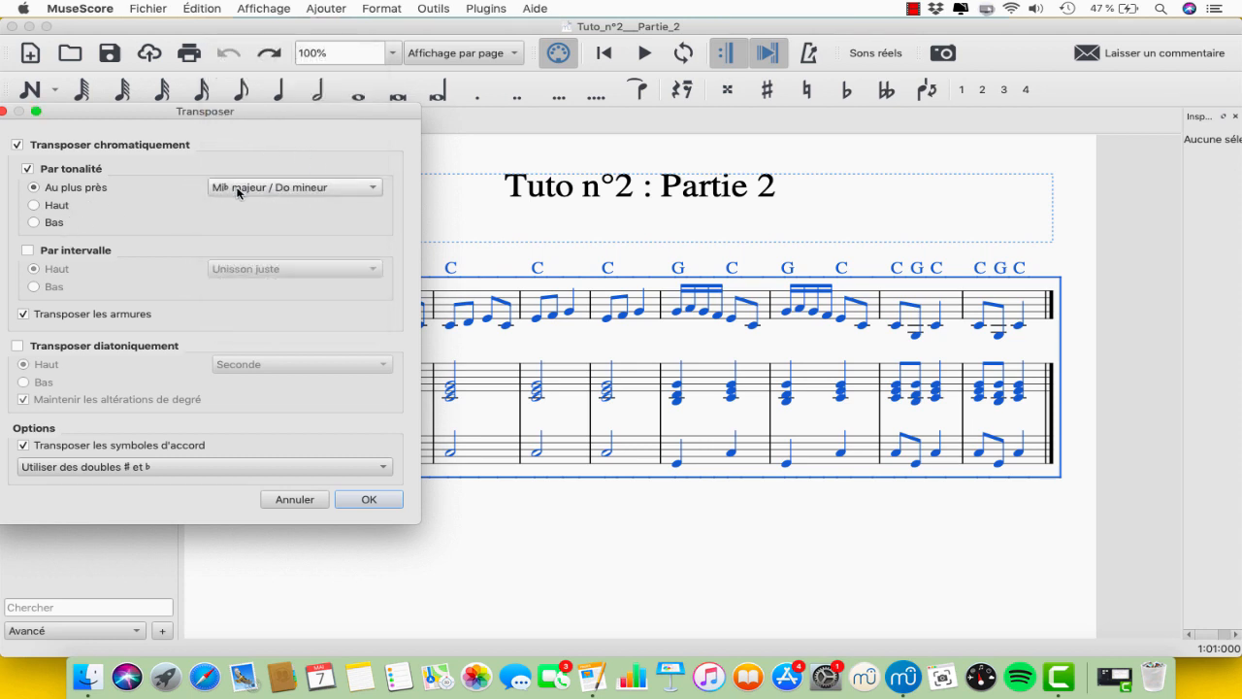
# Step: Switch the chromatic transposition to by interval and display the available intervals
pyautogui.click(27, 250)
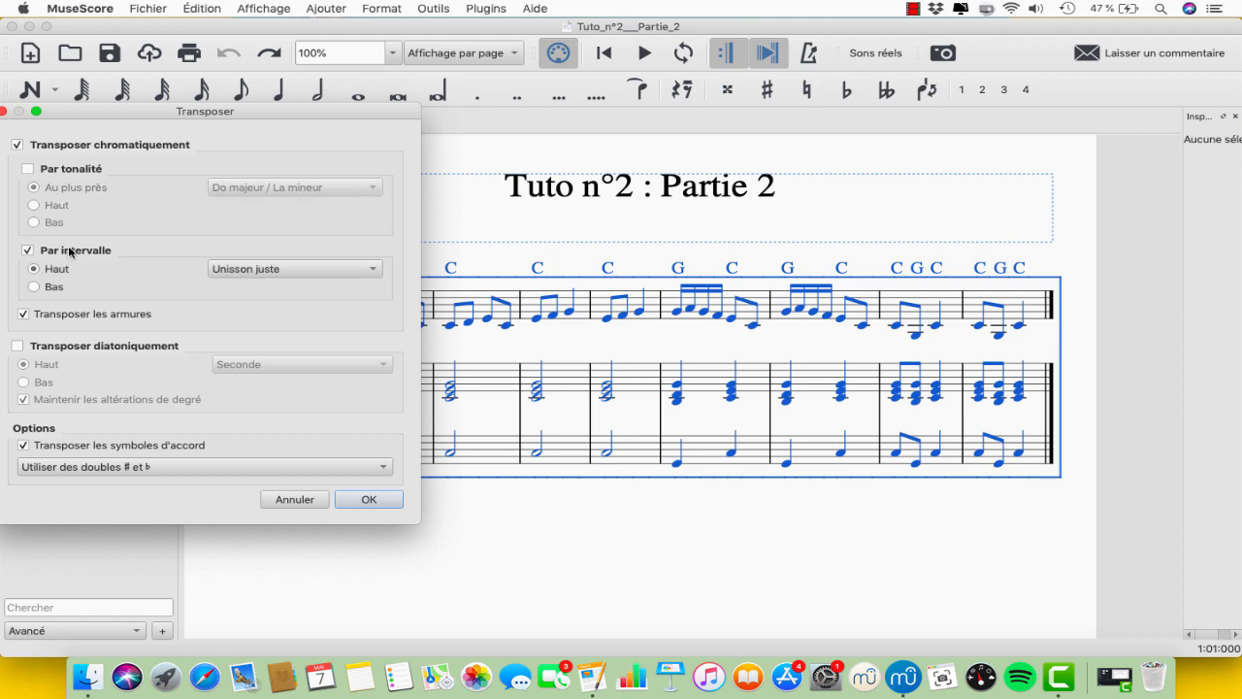
pyautogui.click(224, 271)
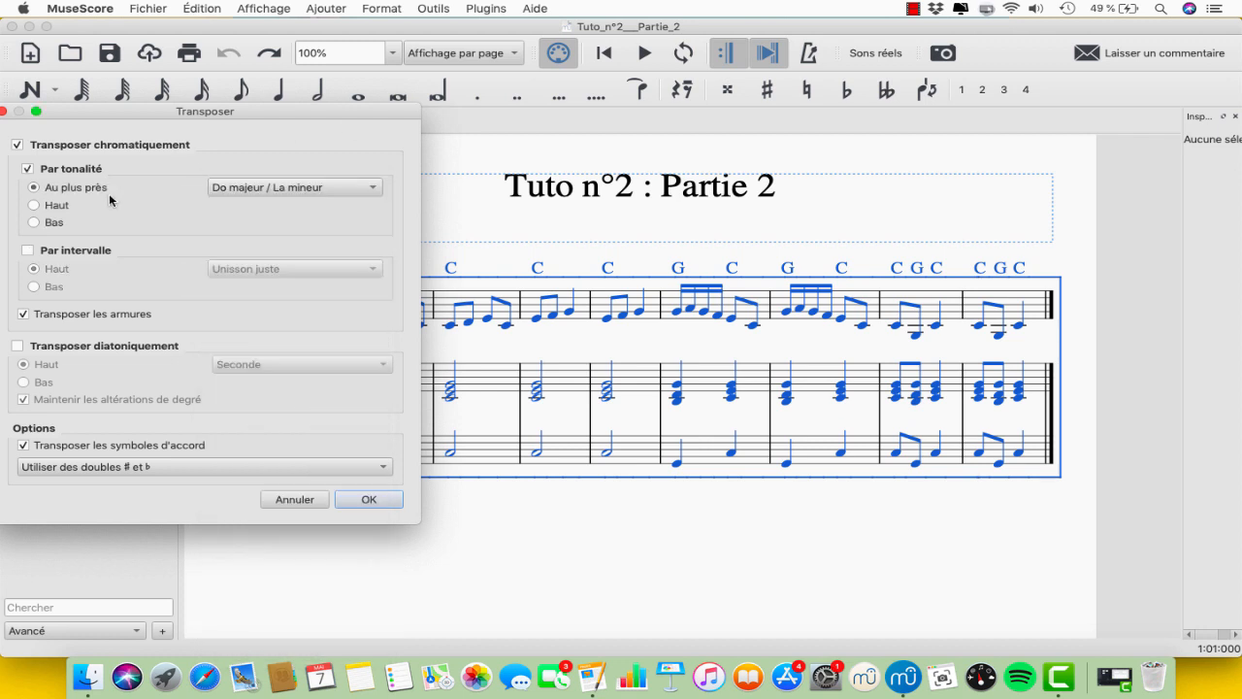
# Step: Switch to diatonic transposition and set the upward interval to Tierce
pyautogui.click(112, 346)
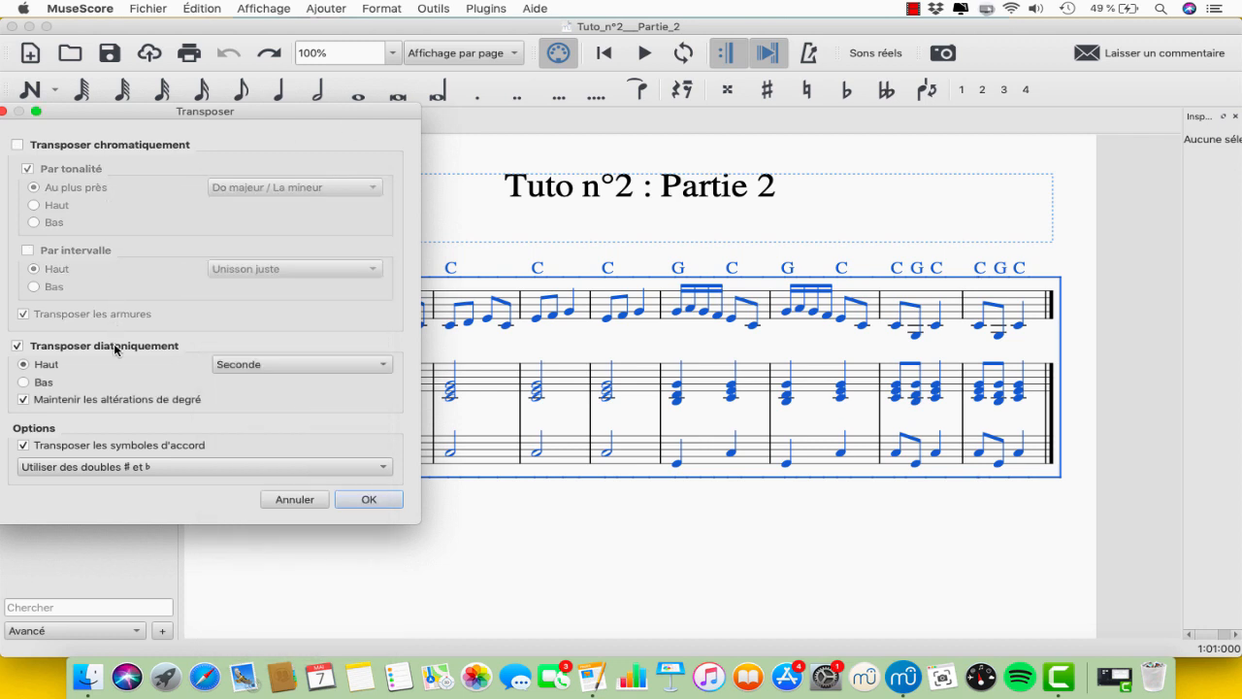
pyautogui.click(245, 368)
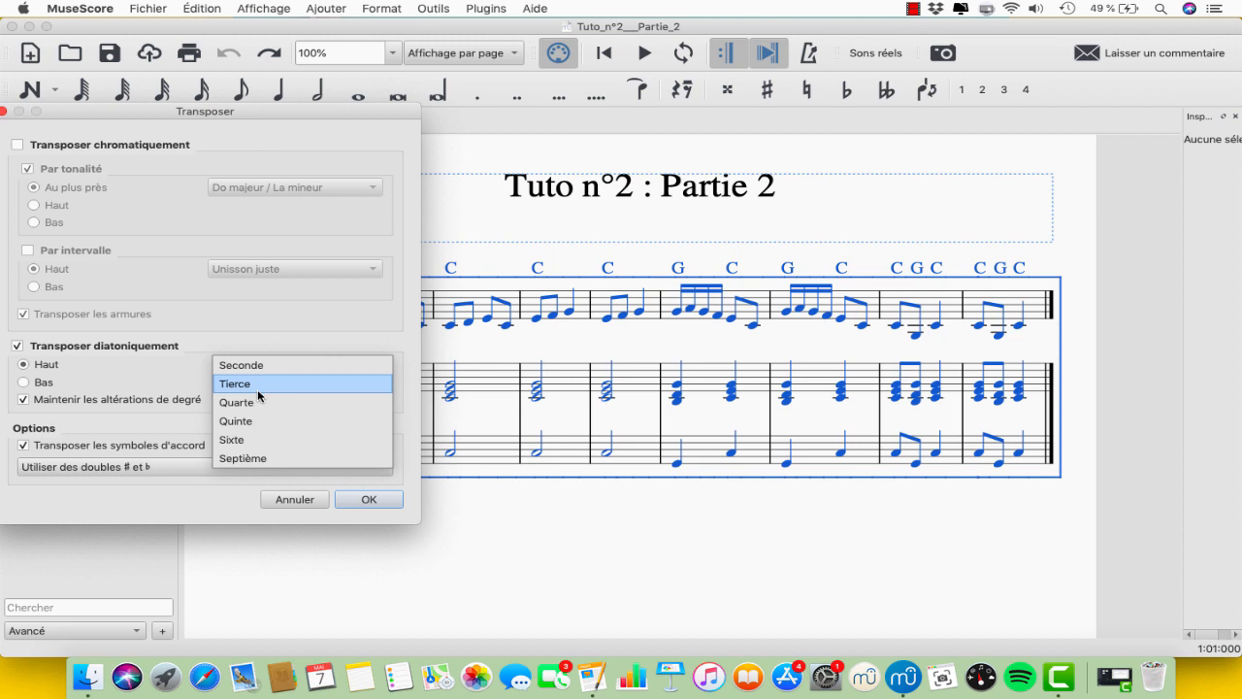
pyautogui.click(258, 389)
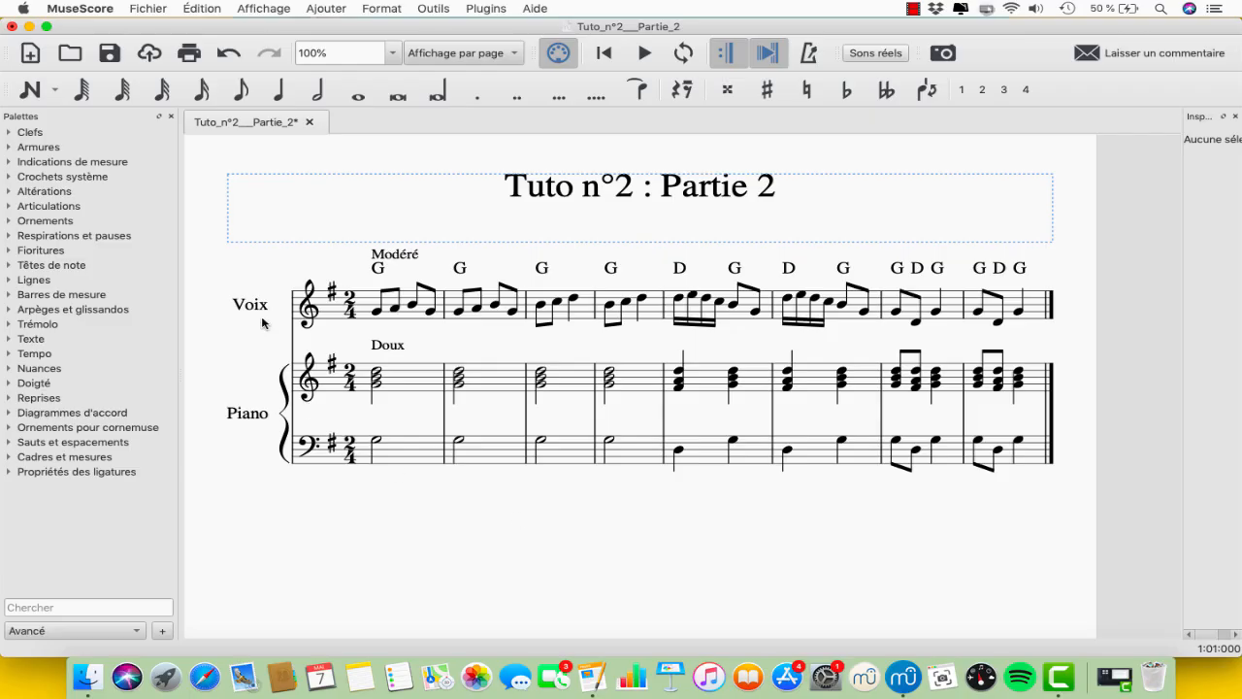
# Step: Generate a separate part for each instrument, Voix and Piano, and view the Piano part
pyautogui.click(153, 10)
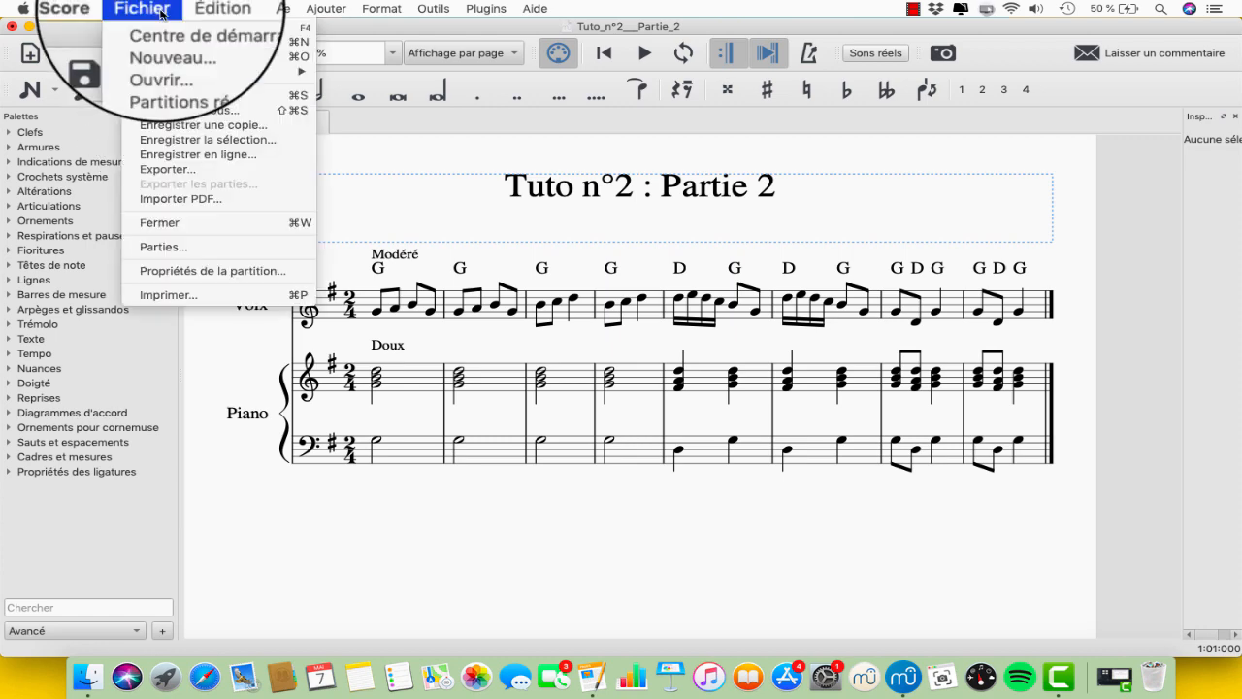
pyautogui.click(192, 249)
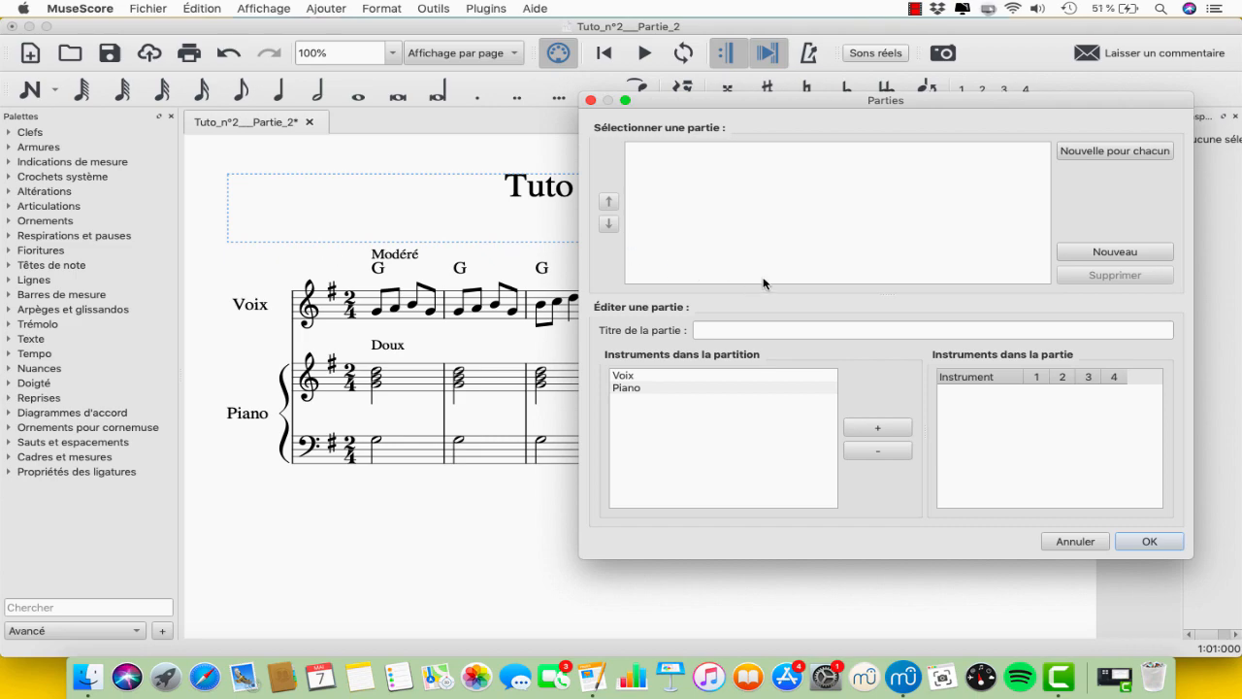
pyautogui.click(1094, 153)
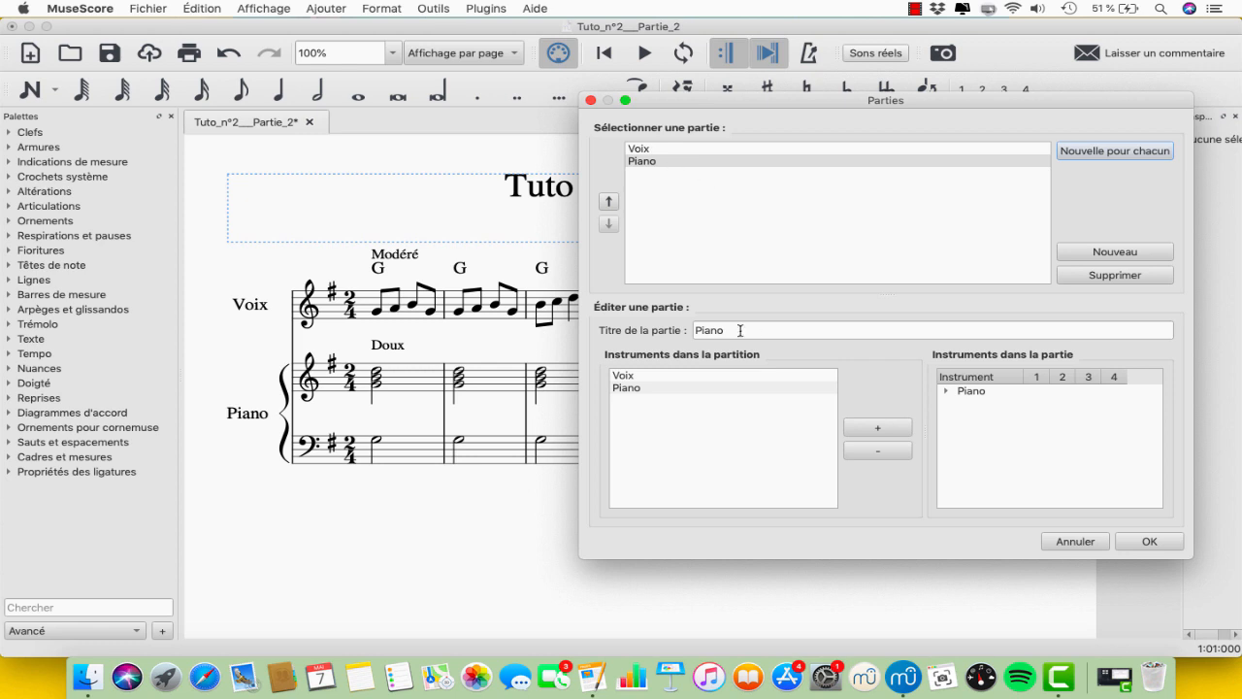
pyautogui.click(1143, 537)
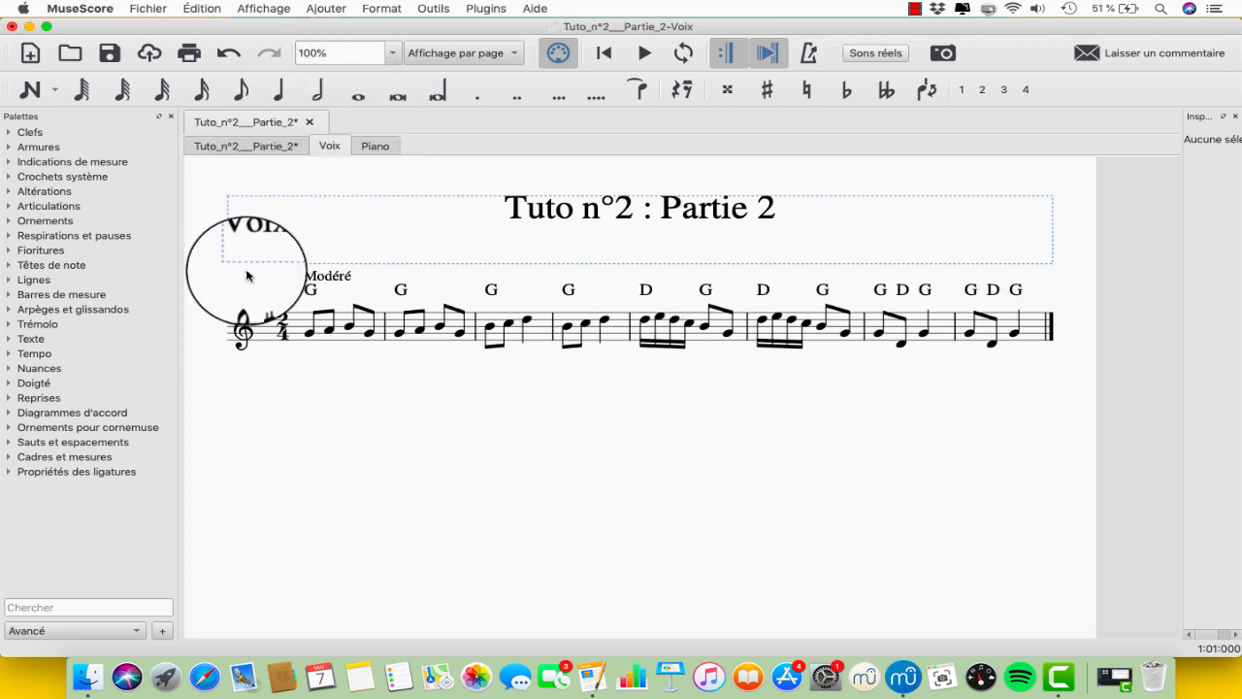
pyautogui.click(368, 145)
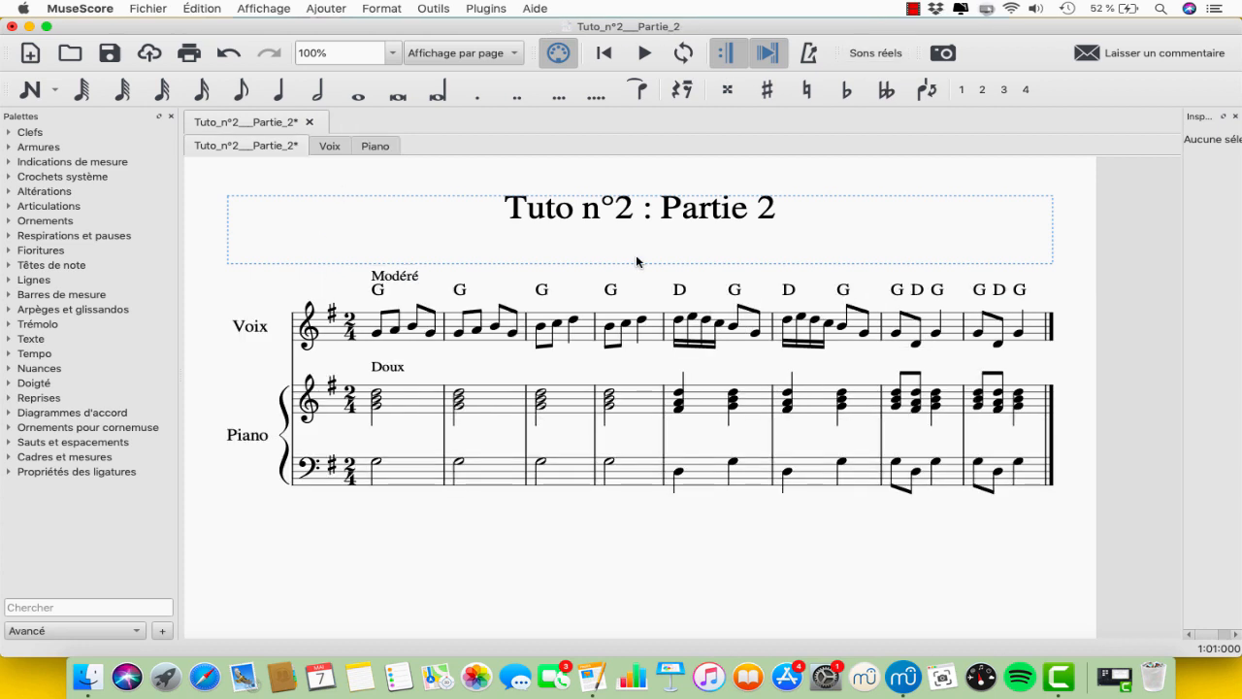
# Step: Lower the bottom note of the piano's treble chord in measure 2 to F#4 in the full score
pyautogui.click(460, 409)
pyautogui.press('Down')
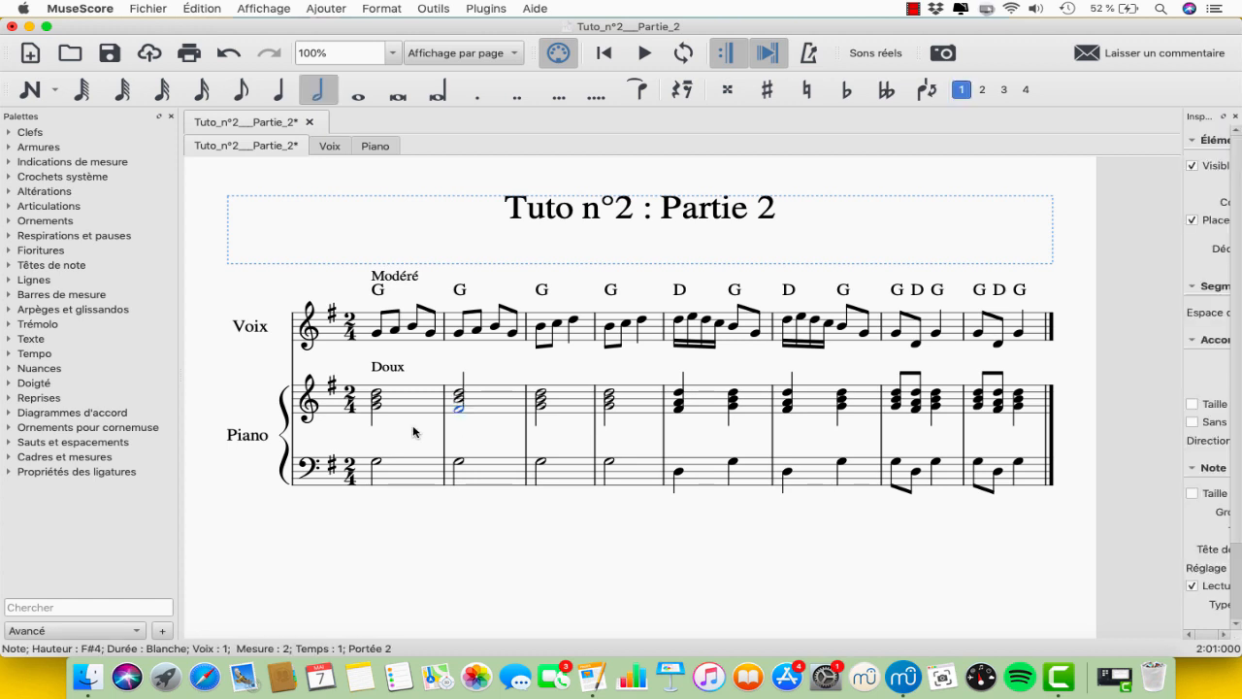
pyautogui.click(477, 434)
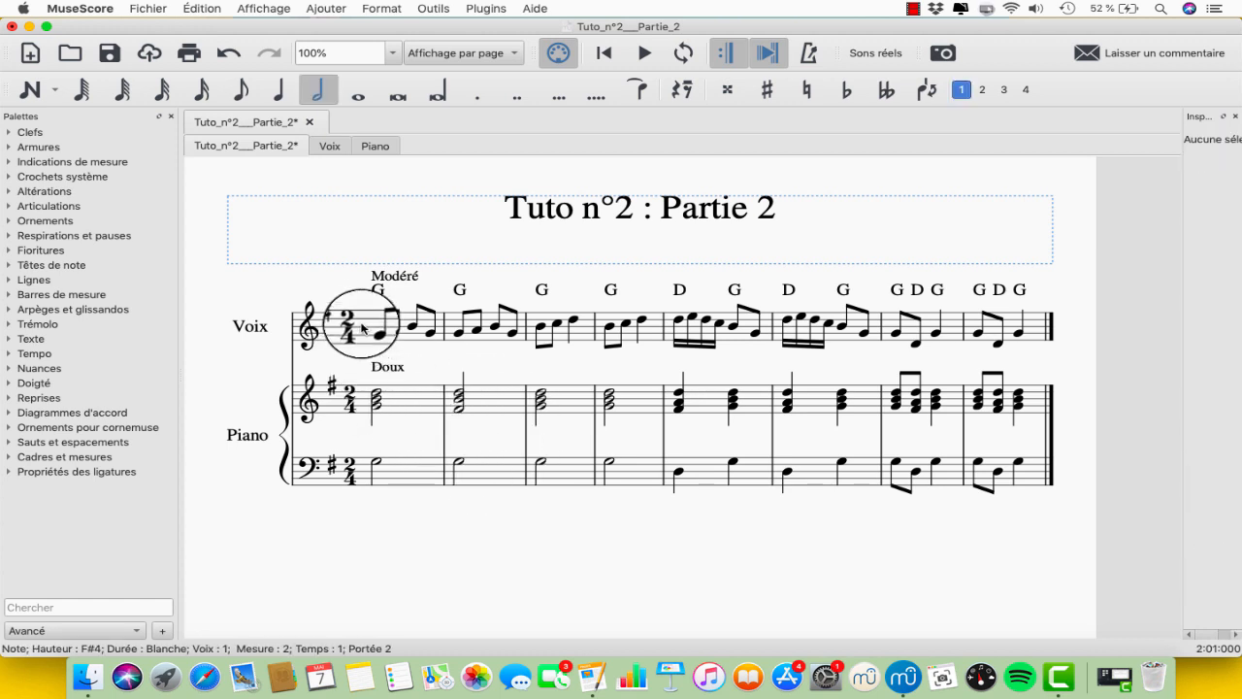
# Step: Raise the bottom note of the measure 2 treble chord to G4 in the Piano part and return to the full score
pyautogui.click(375, 146)
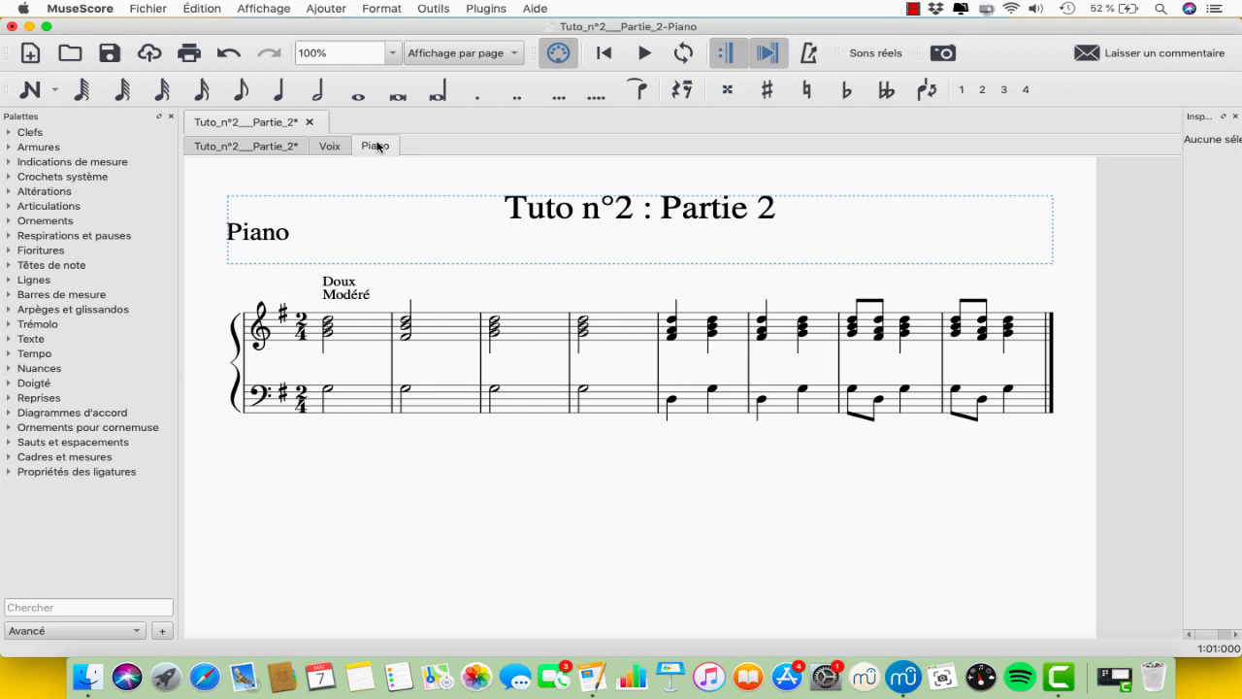
pyautogui.click(406, 340)
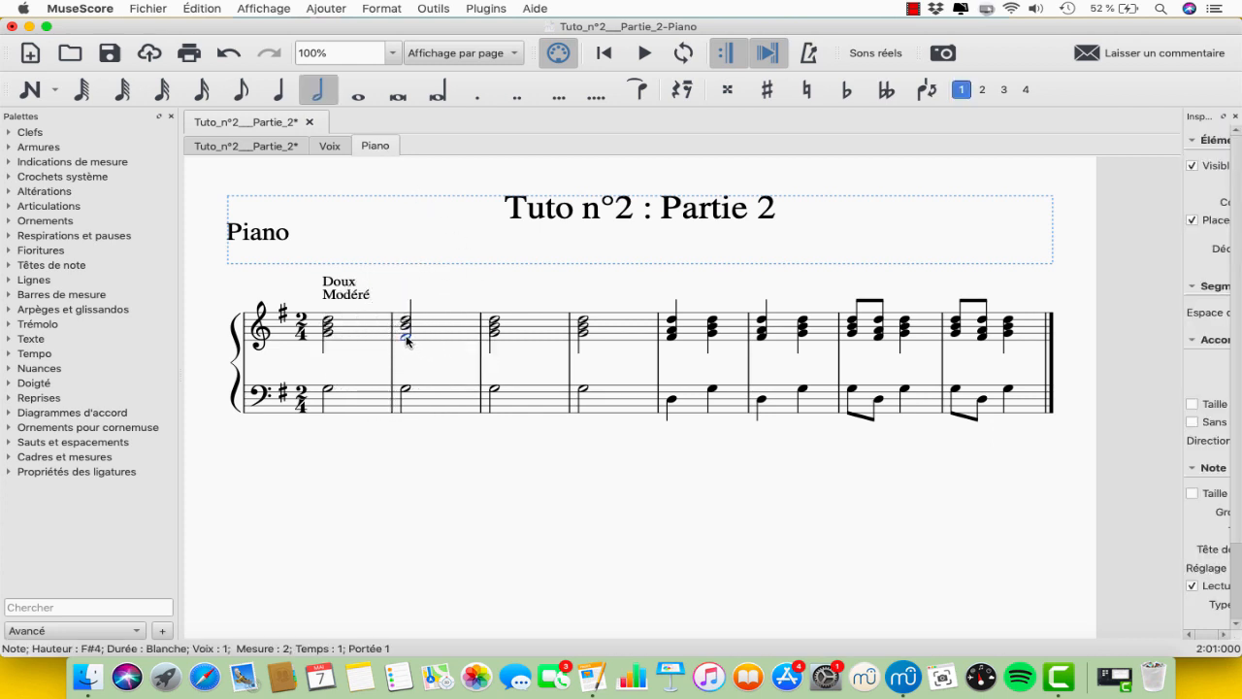
pyautogui.press('Escape')
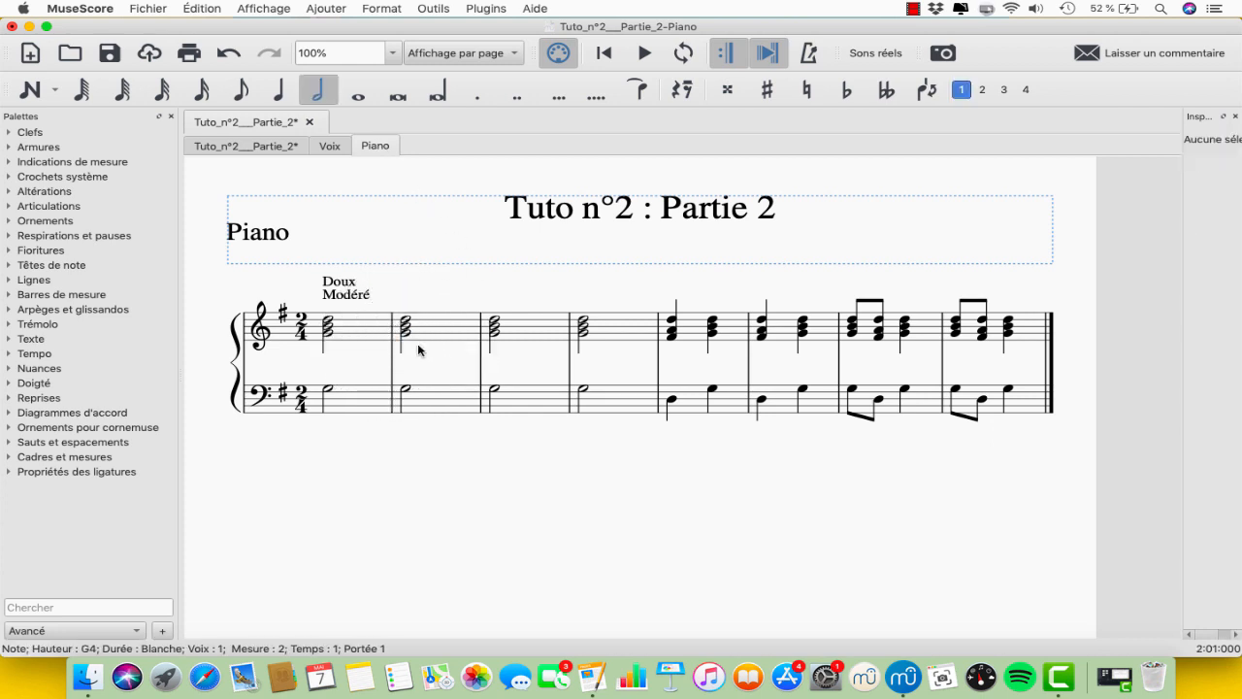
pyautogui.click(267, 145)
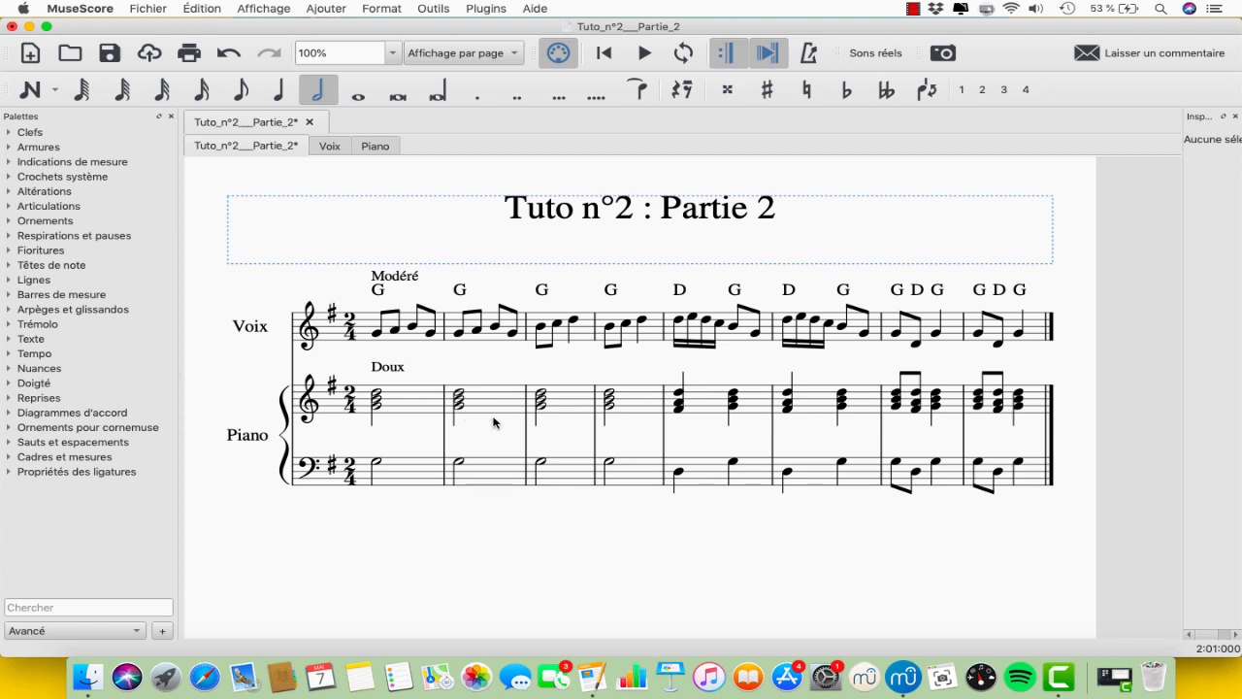
# Step: Create a new part in the score's parts settings and title it Voix + Main gauche
pyautogui.click(163, 8)
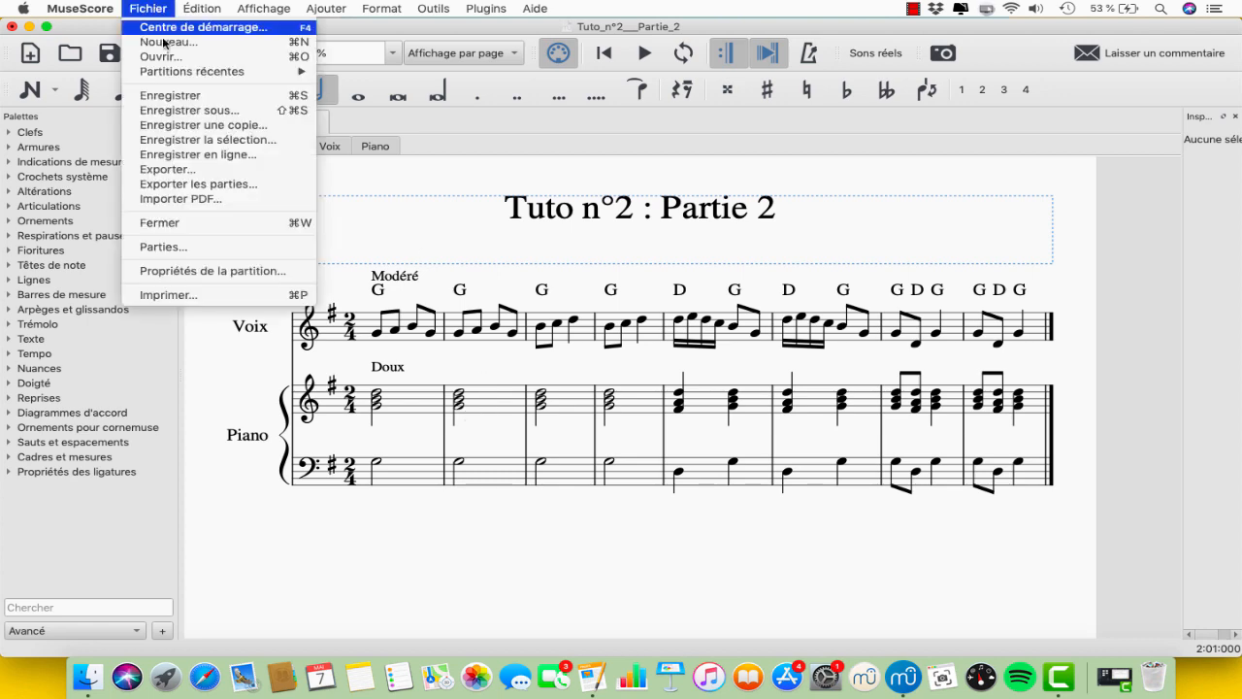
pyautogui.click(218, 249)
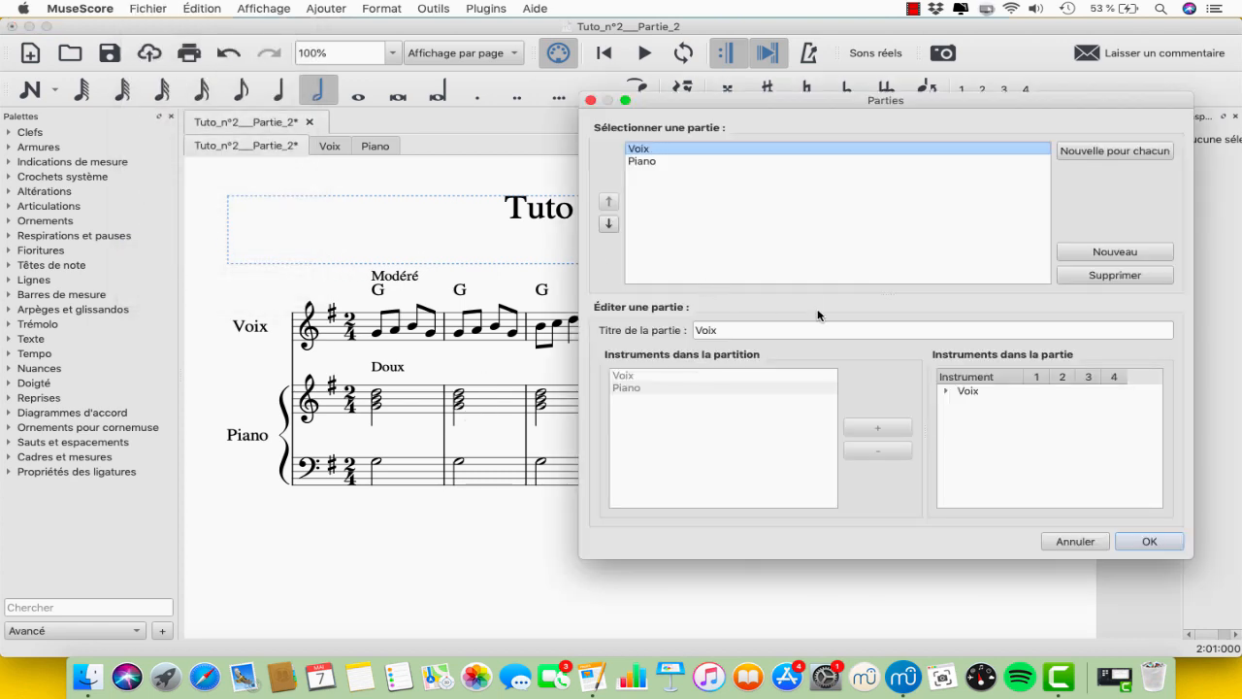
pyautogui.click(1106, 252)
pyautogui.click(732, 330)
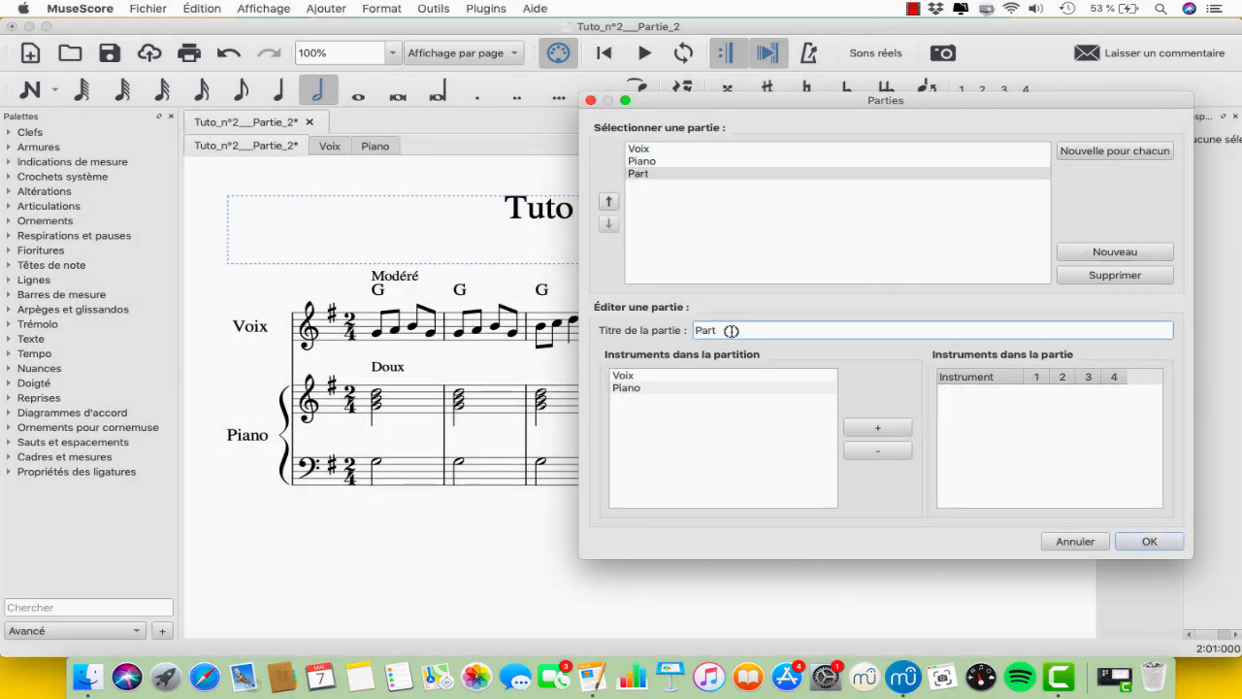
pyautogui.press('BackSpace')
pyautogui.press('BackSpace')
pyautogui.press('BackSpace')
pyautogui.press('BackSpace')
pyautogui.write('Voix + ')
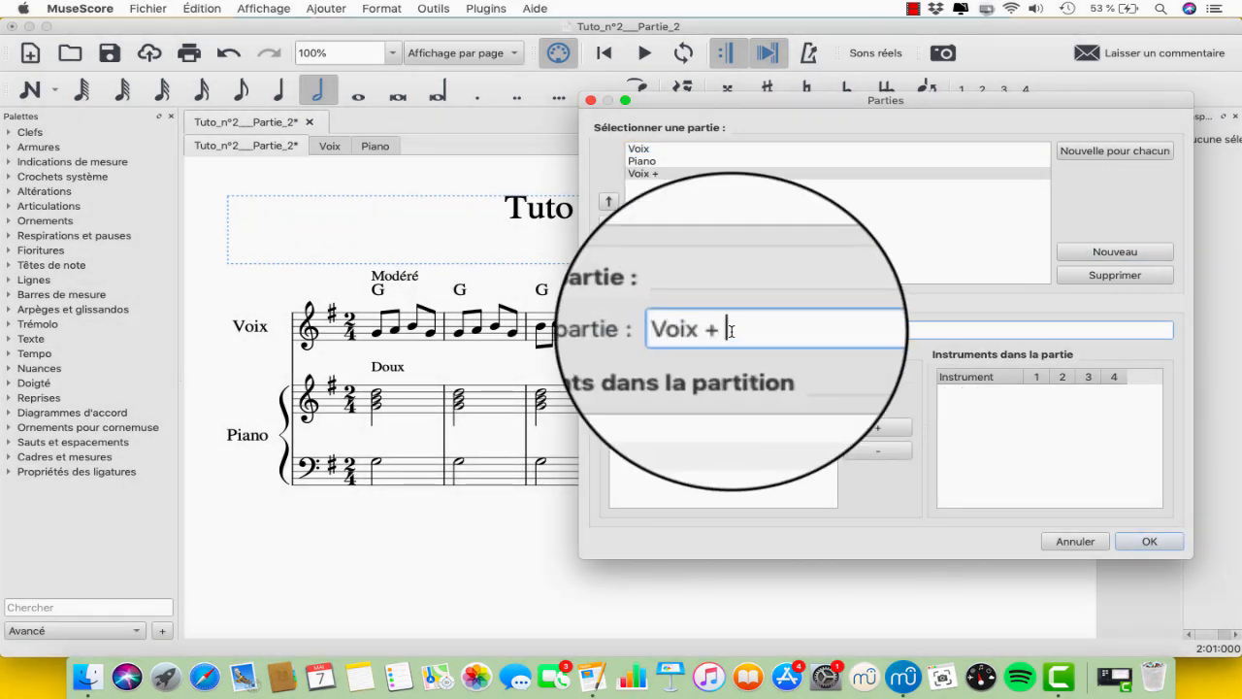
pyautogui.write('Main gauche')
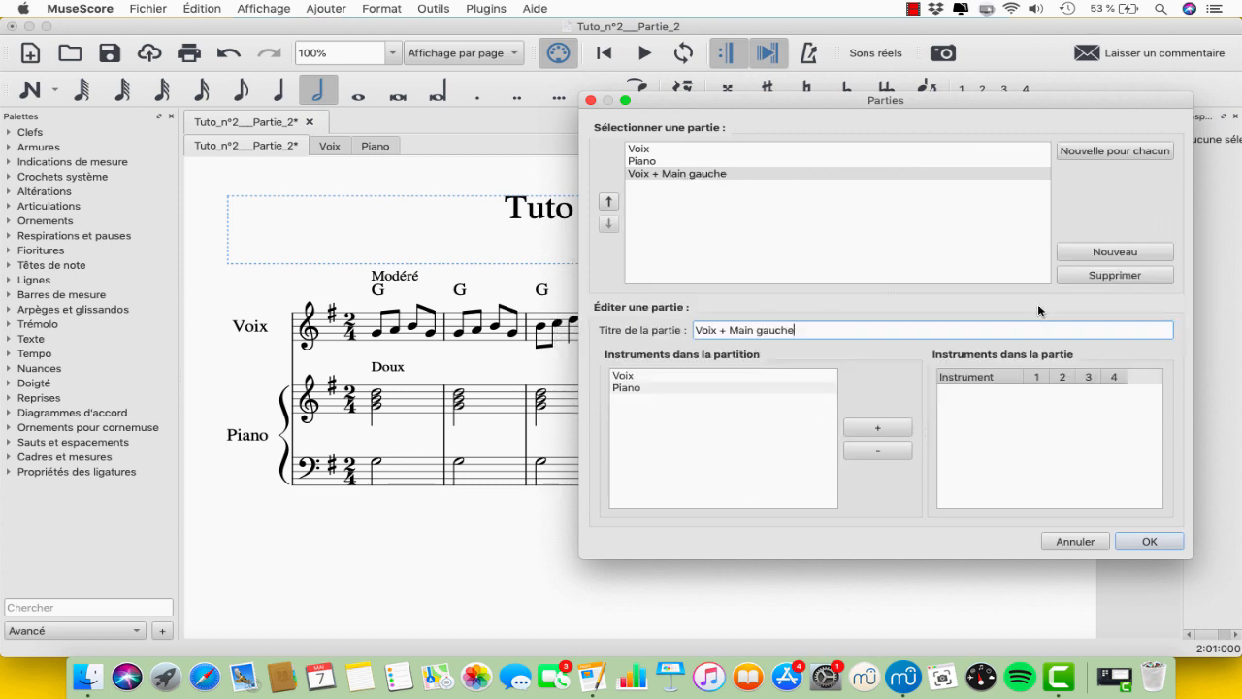
# Step: Add the Voix and Piano instruments to the Voix + Main gauche part and confirm the parts settings
pyautogui.doubleClick(685, 375)
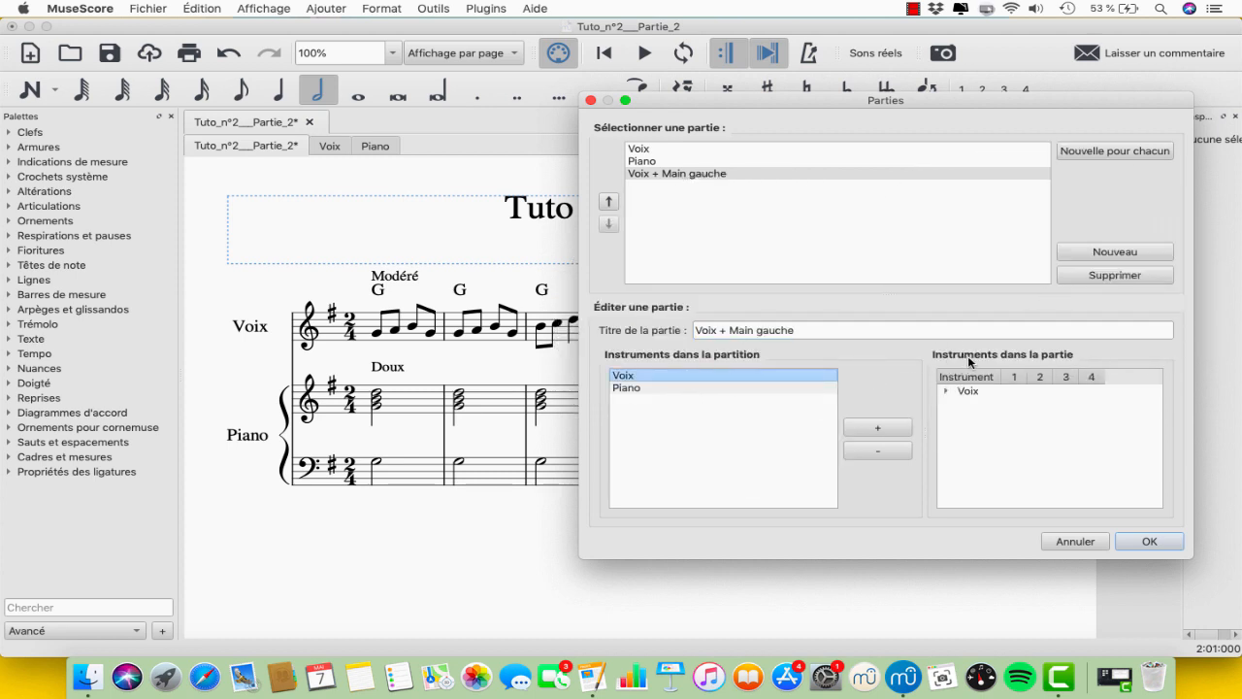
pyautogui.doubleClick(683, 389)
pyautogui.press('Return')
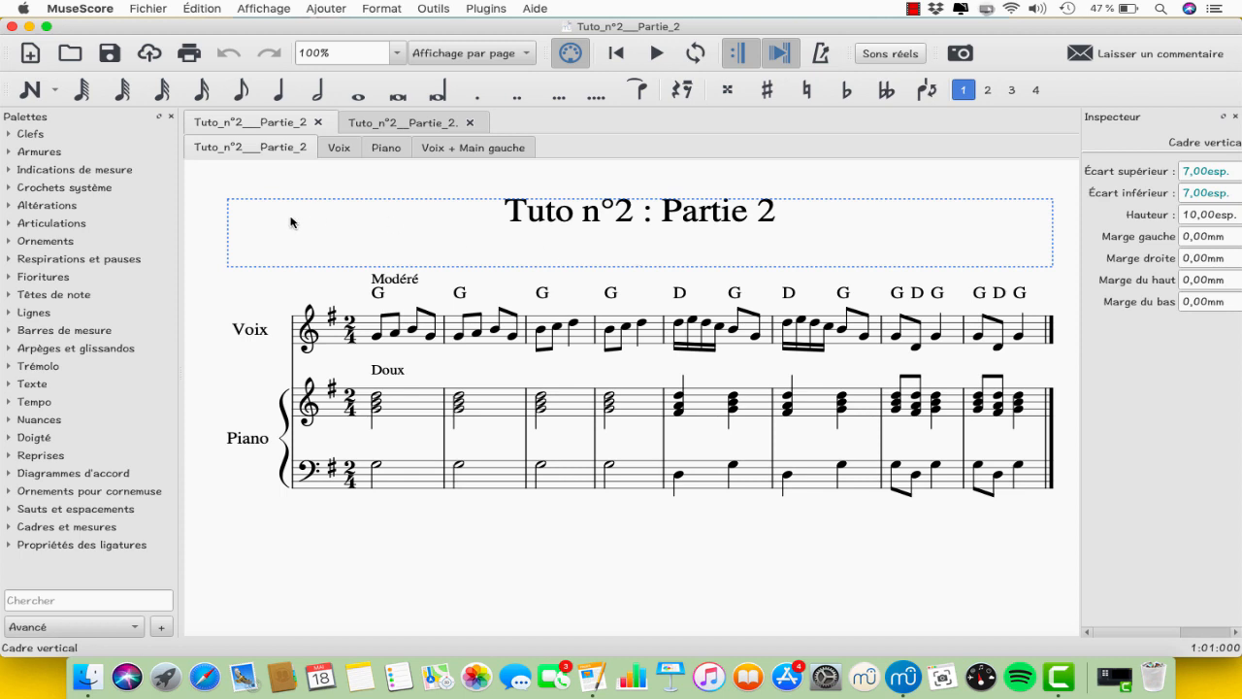
# Step: Export the parts as PDF under the name Tuto_n°2___Partie_2 in the Tuto 2 Partie 2 folder
pyautogui.click(147, 11)
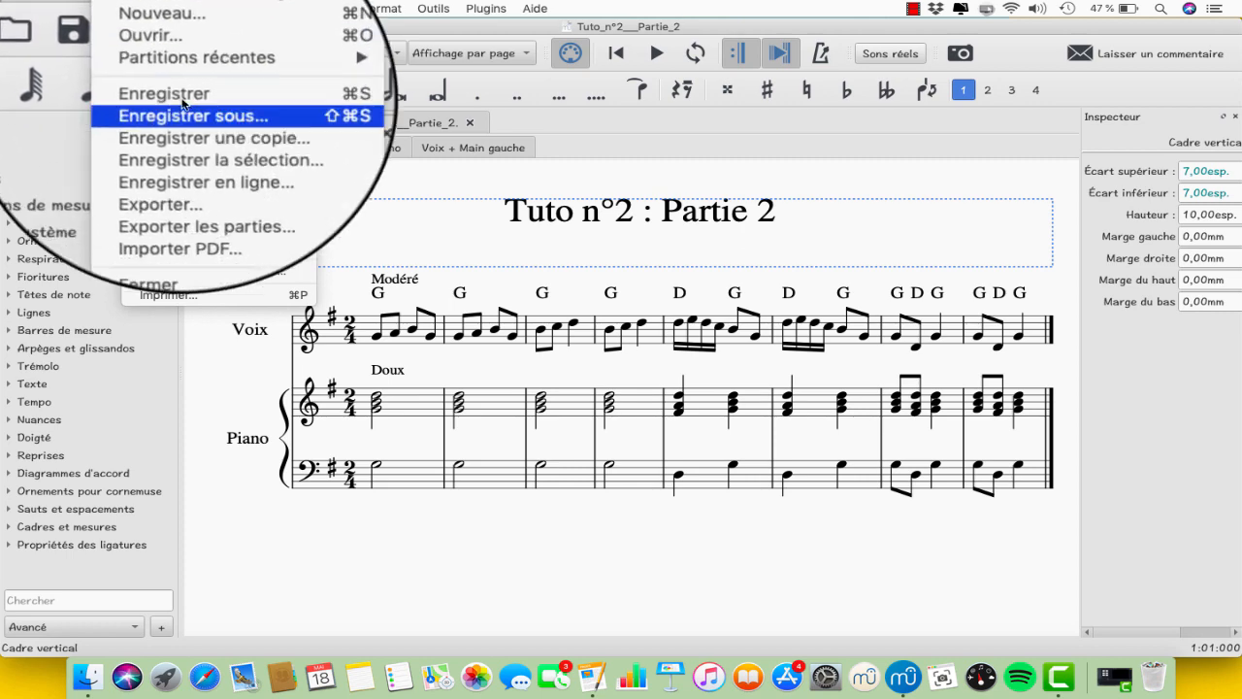
pyautogui.click(273, 190)
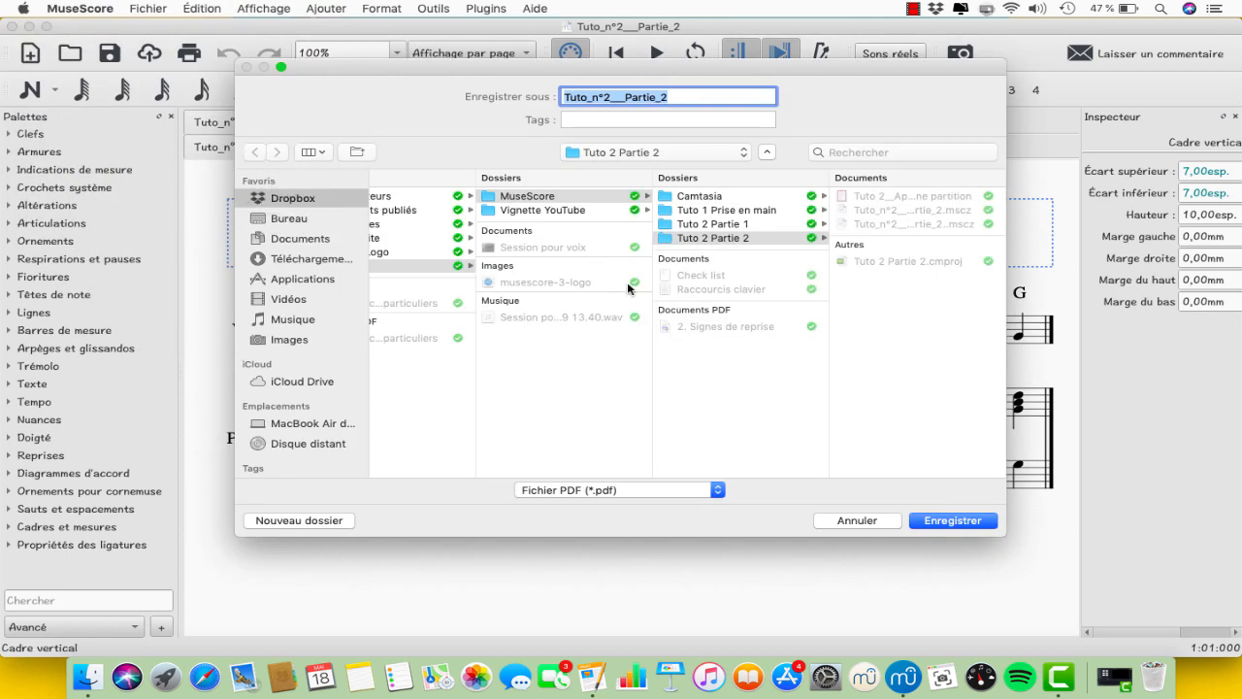
pyautogui.click(719, 490)
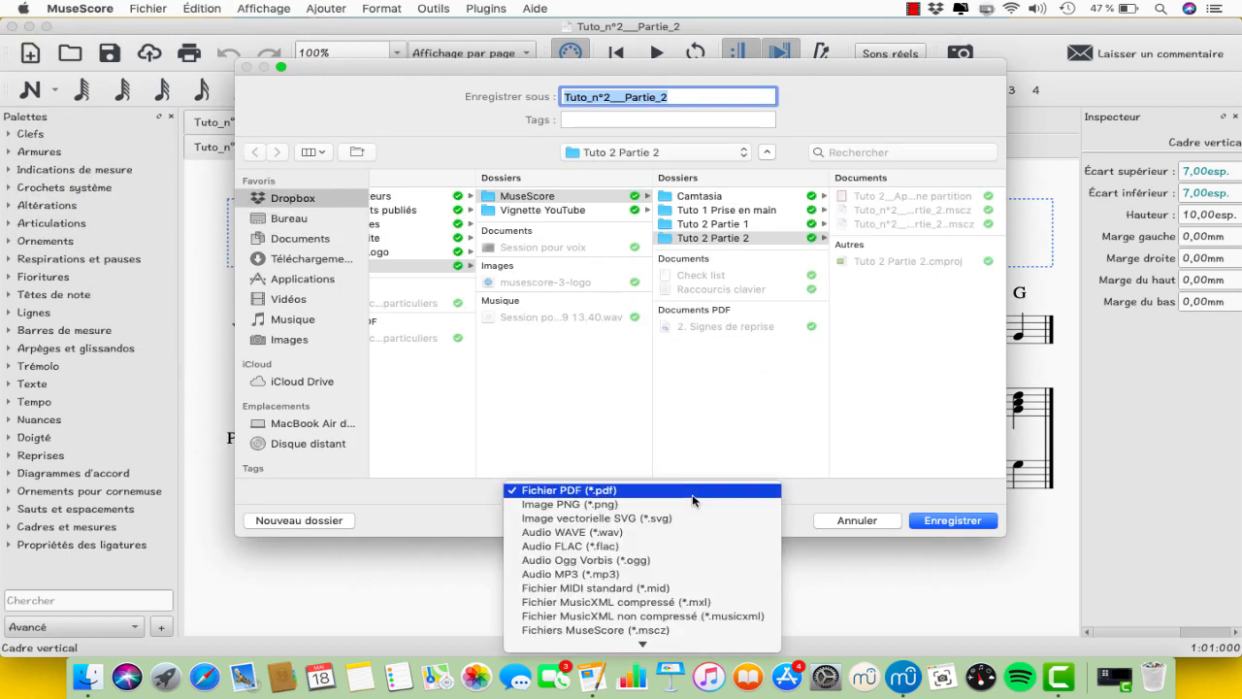
pyautogui.click(887, 497)
pyautogui.click(940, 523)
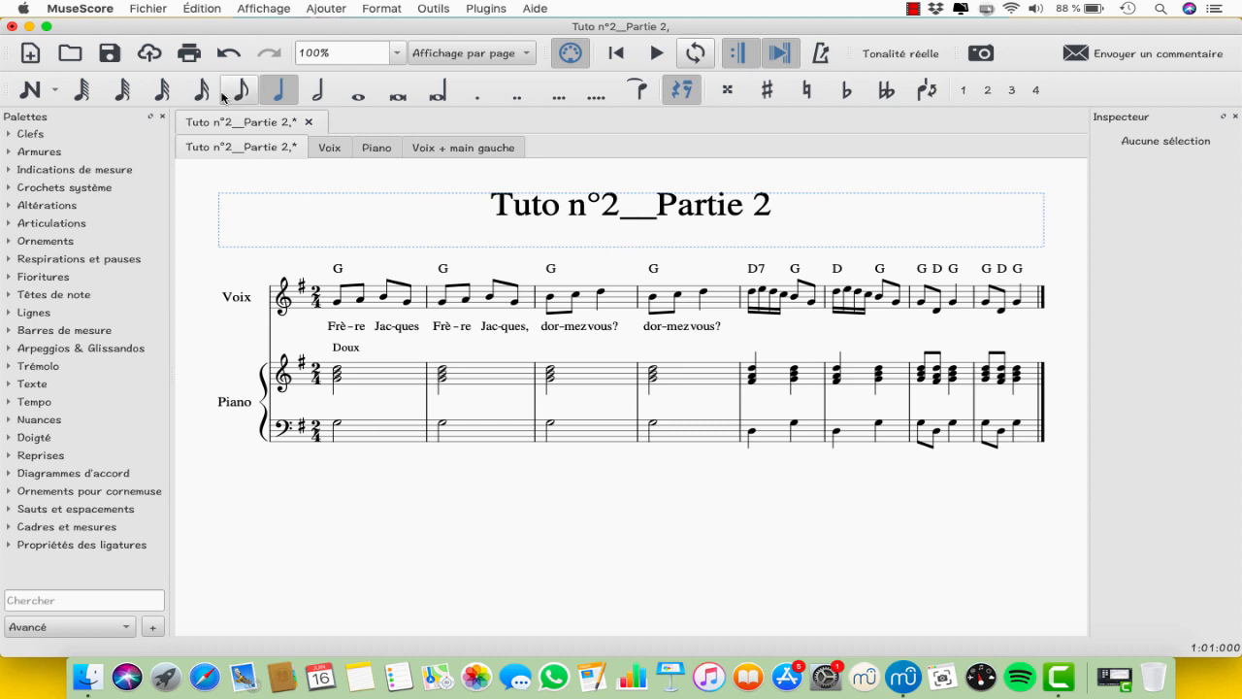
# Step: Open the export settings for the Tuto n°2__Partie 2 score and display the available file formats
pyautogui.click(147, 8)
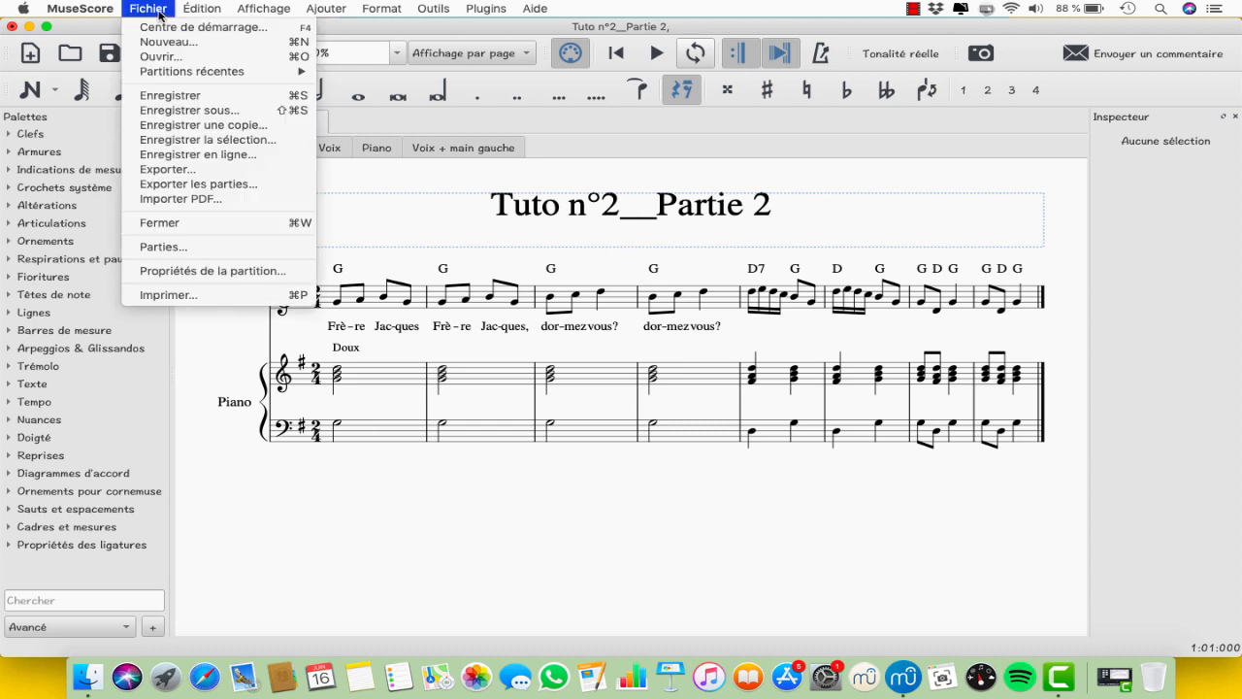
pyautogui.click(200, 170)
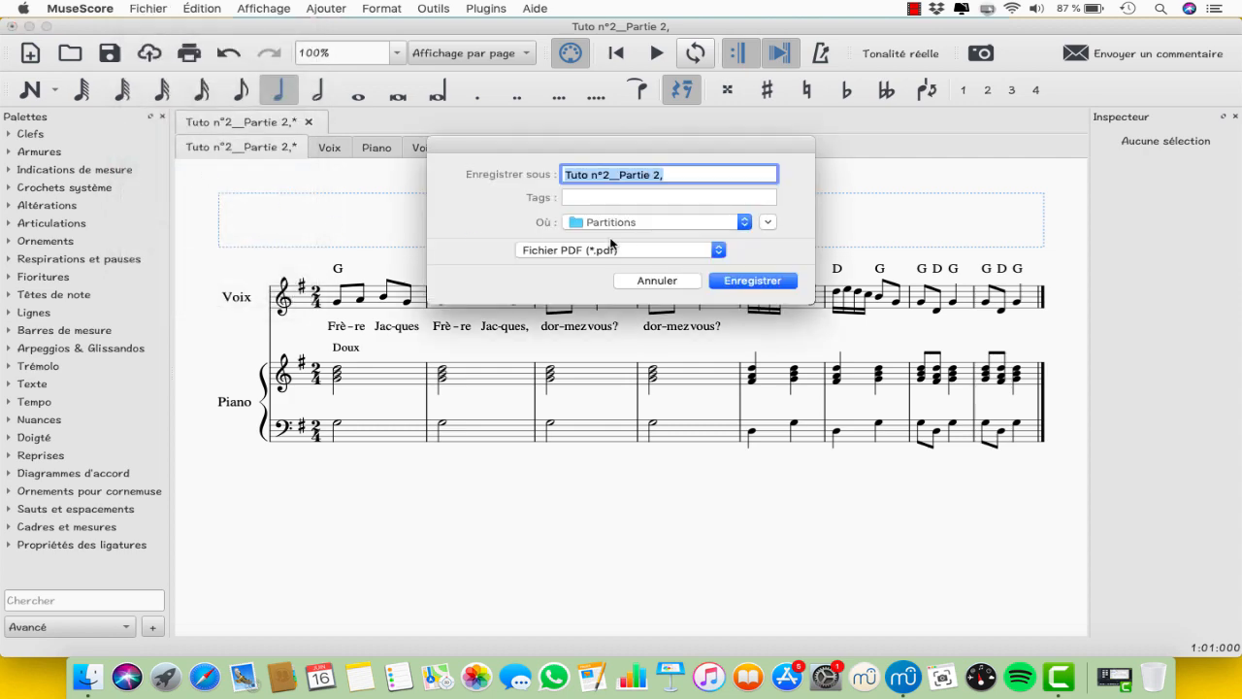
pyautogui.click(645, 251)
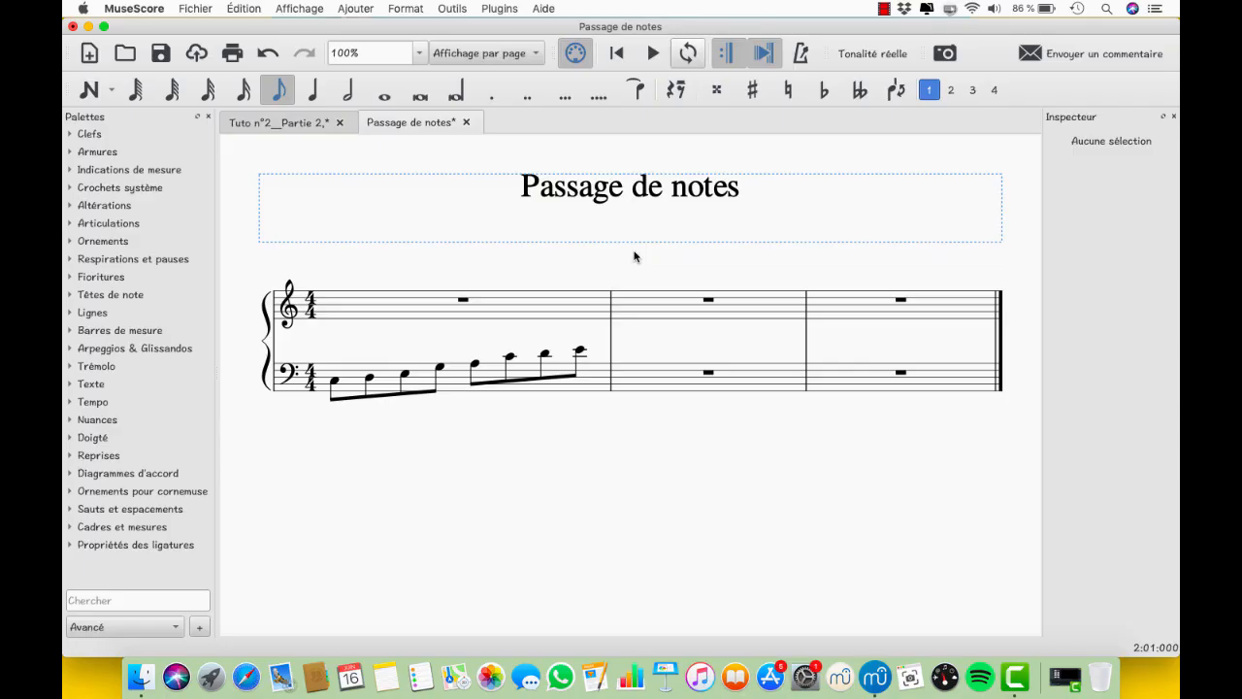
# Step: Select the last three eighth notes of measure 1 in the bass staff and move them to the treble staff
pyautogui.click(510, 357)
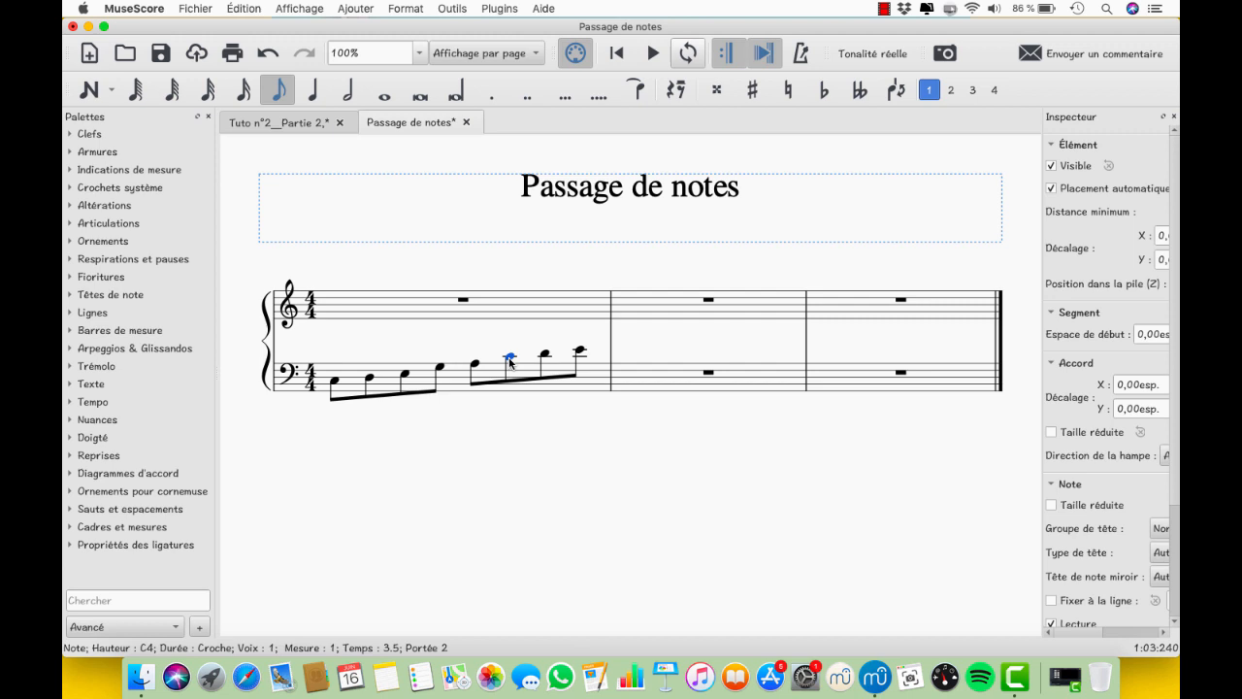
pyautogui.keyDown('shift'); pyautogui.click(581, 356); pyautogui.keyUp('shift')
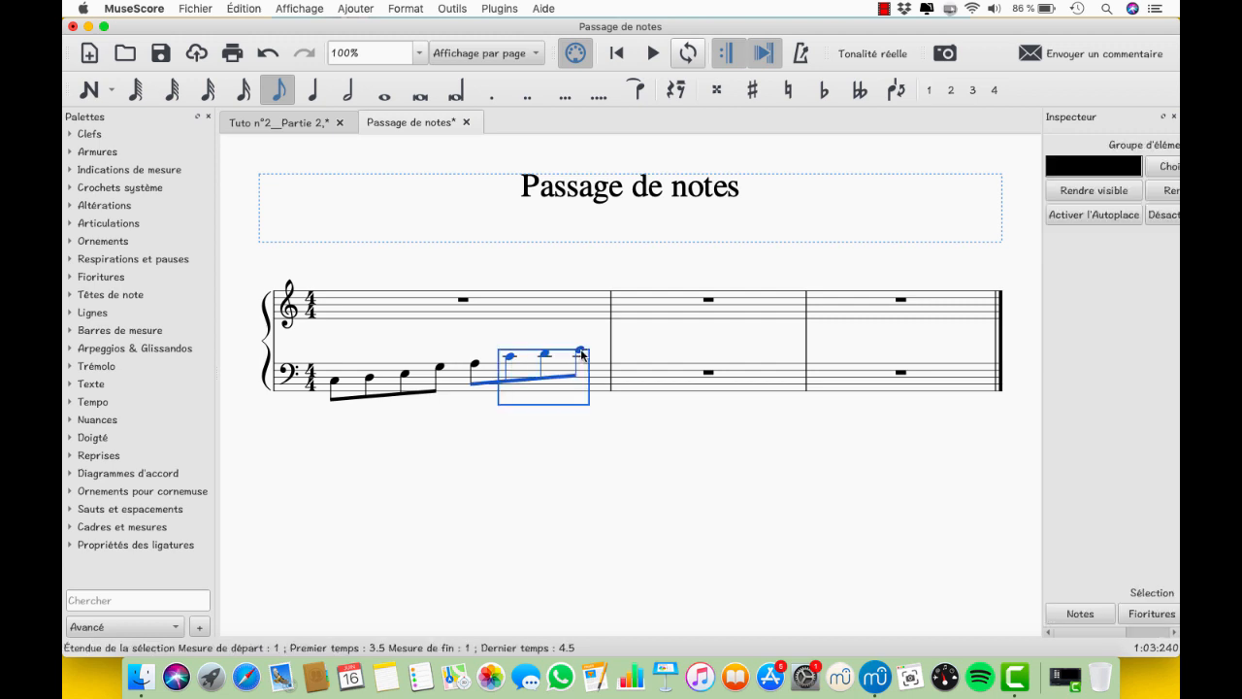
pyautogui.press('super+shift+Up')
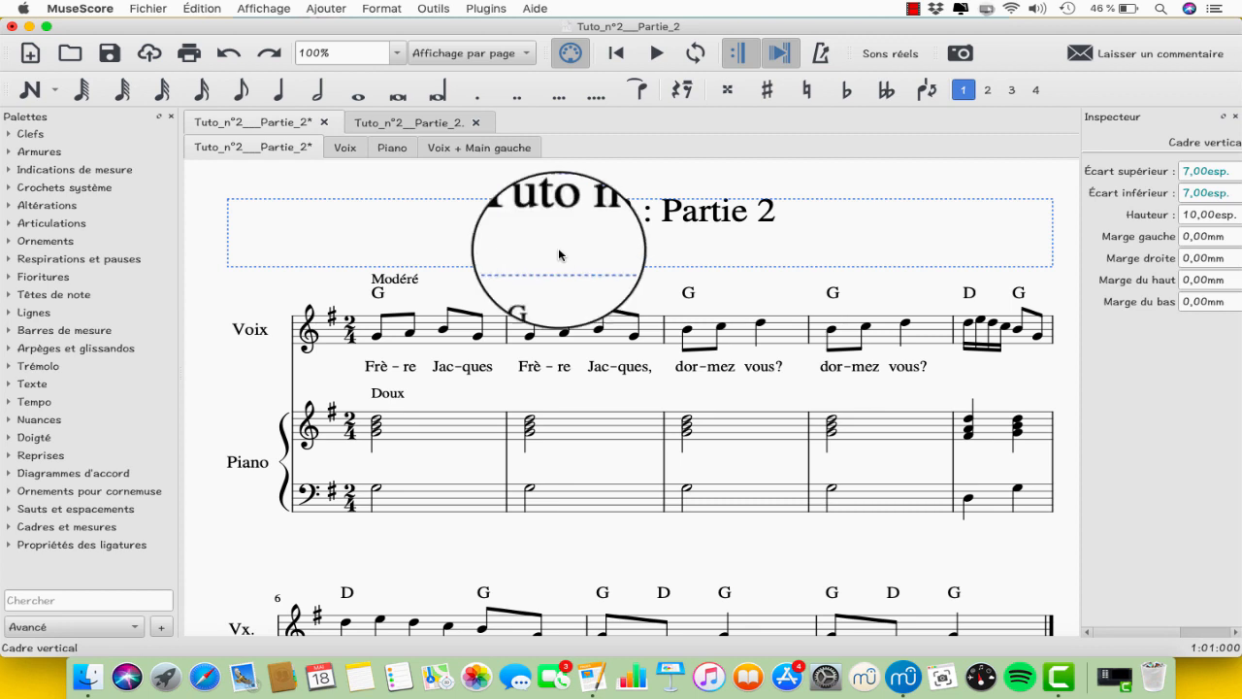
# Step: Open the score's Style settings and display the text style options for Titre
pyautogui.click(382, 10)
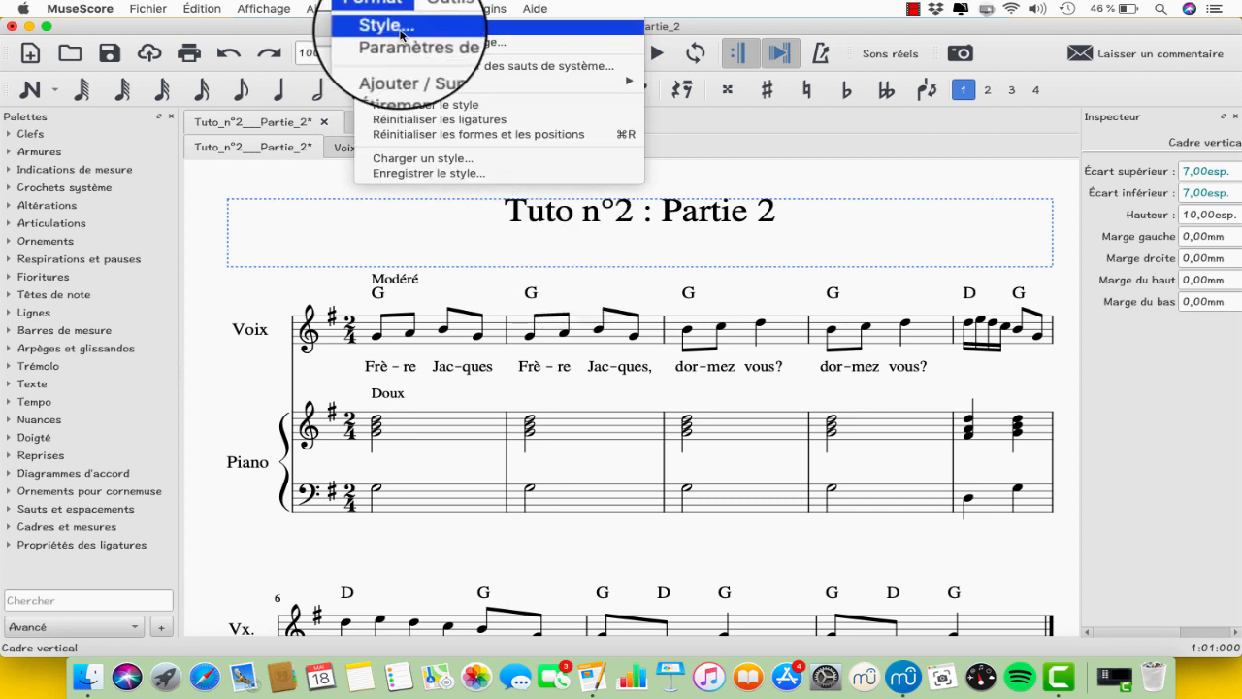
pyautogui.click(423, 37)
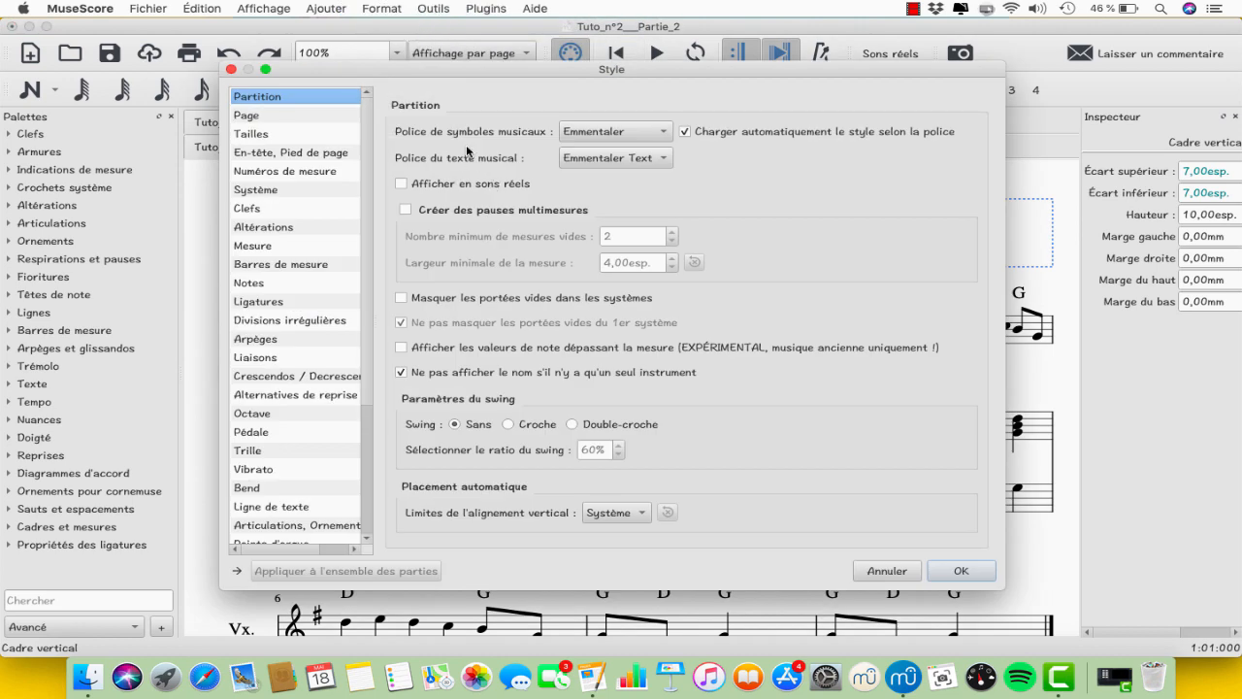
pyautogui.scroll(-6, 312, 125)
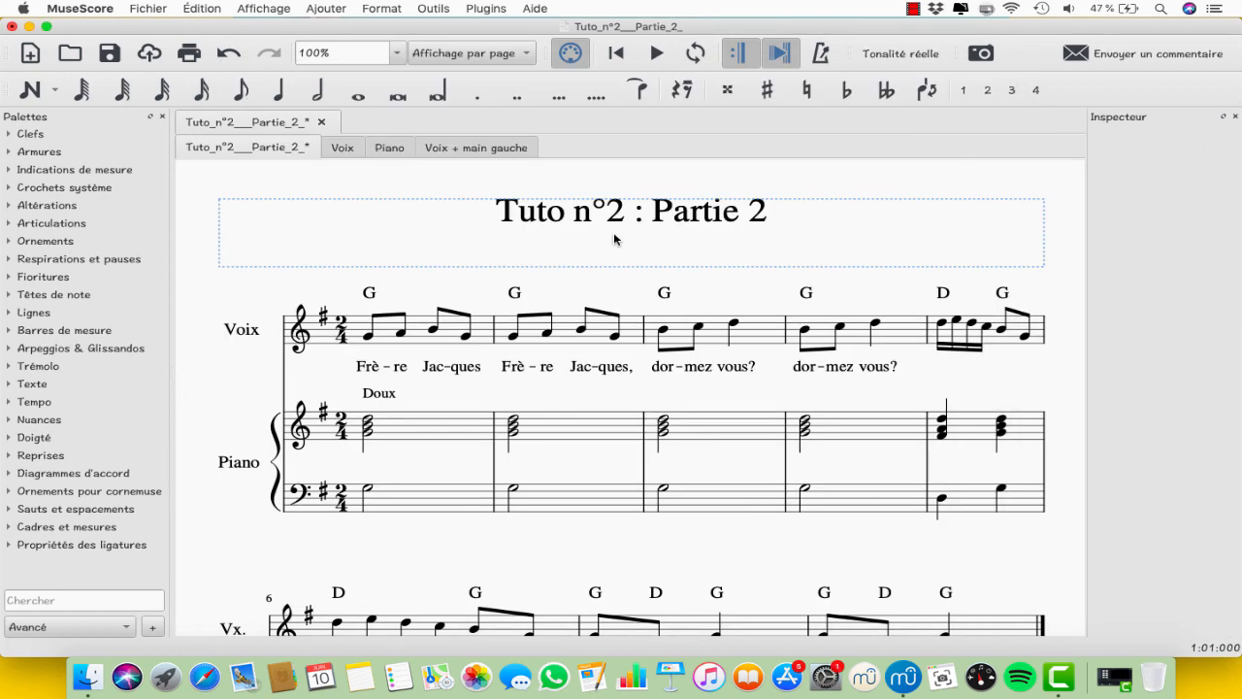
pyautogui.click(388, 7)
pyautogui.click(394, 32)
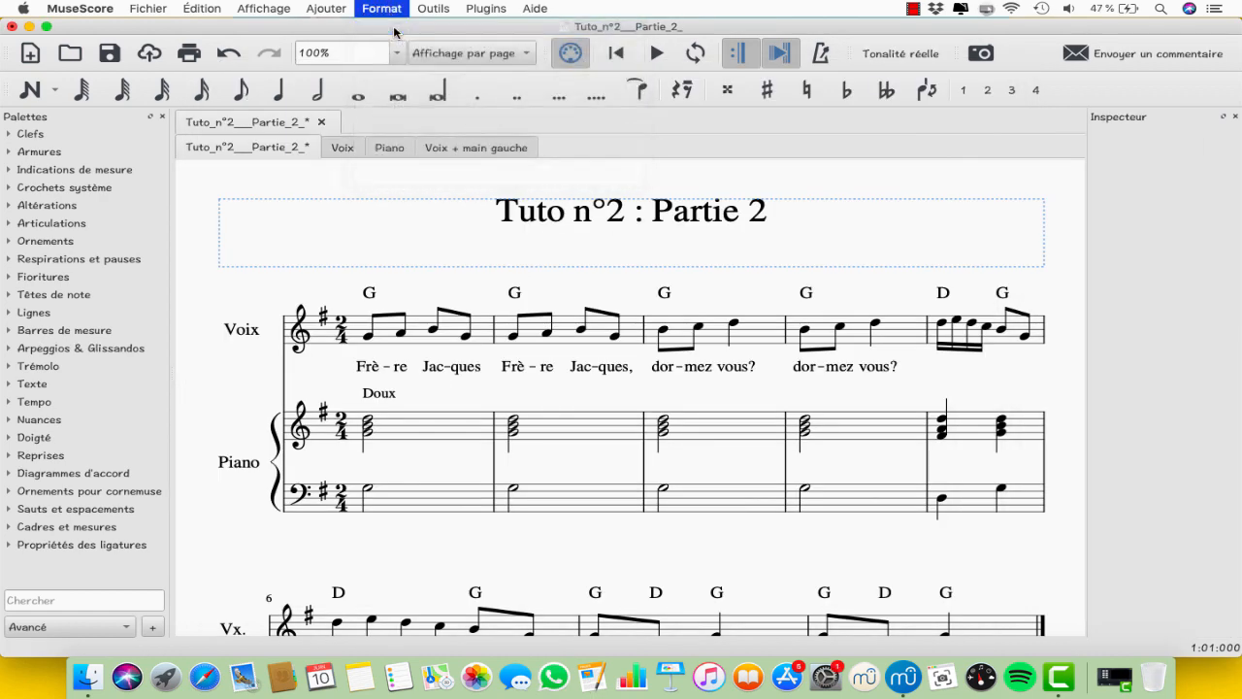
pyautogui.scroll(-5, 301, 475)
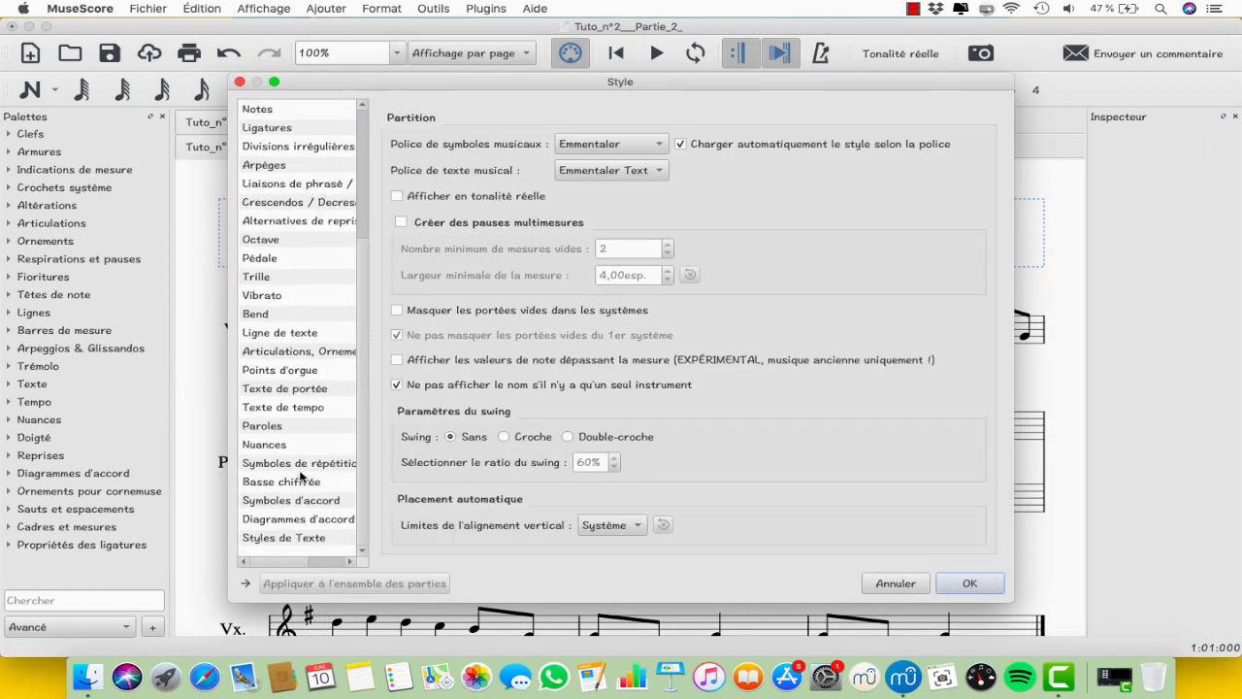
pyautogui.click(286, 538)
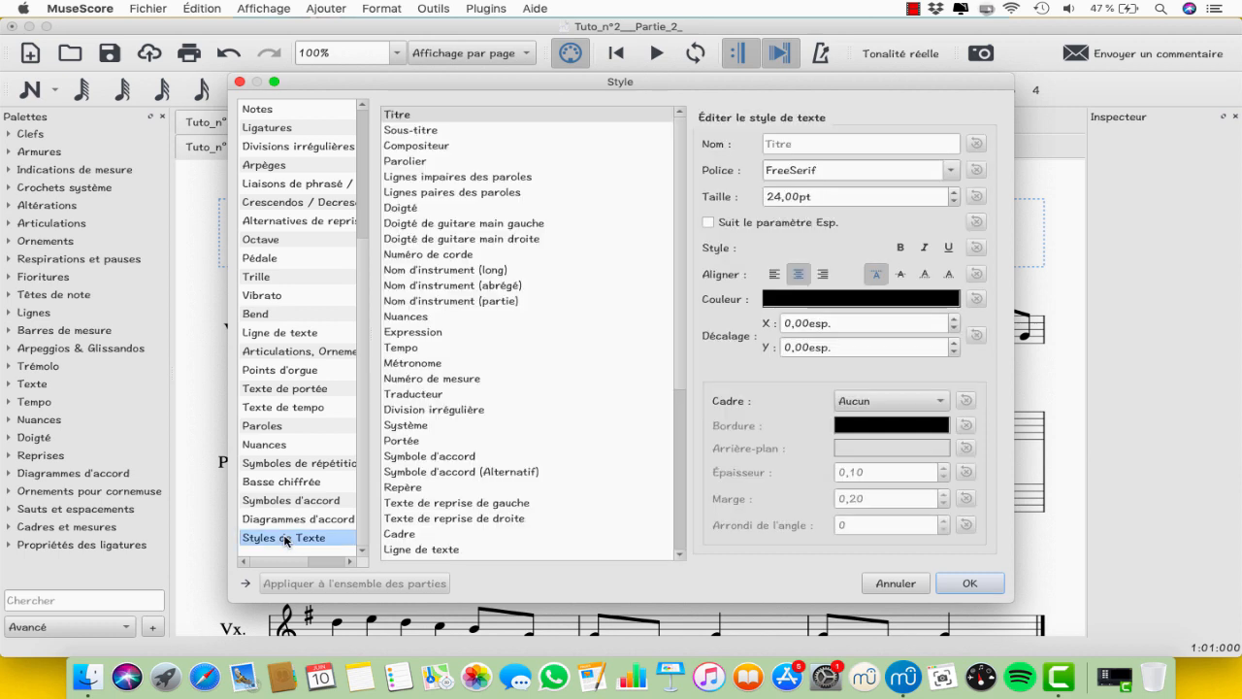
pyautogui.click(573, 118)
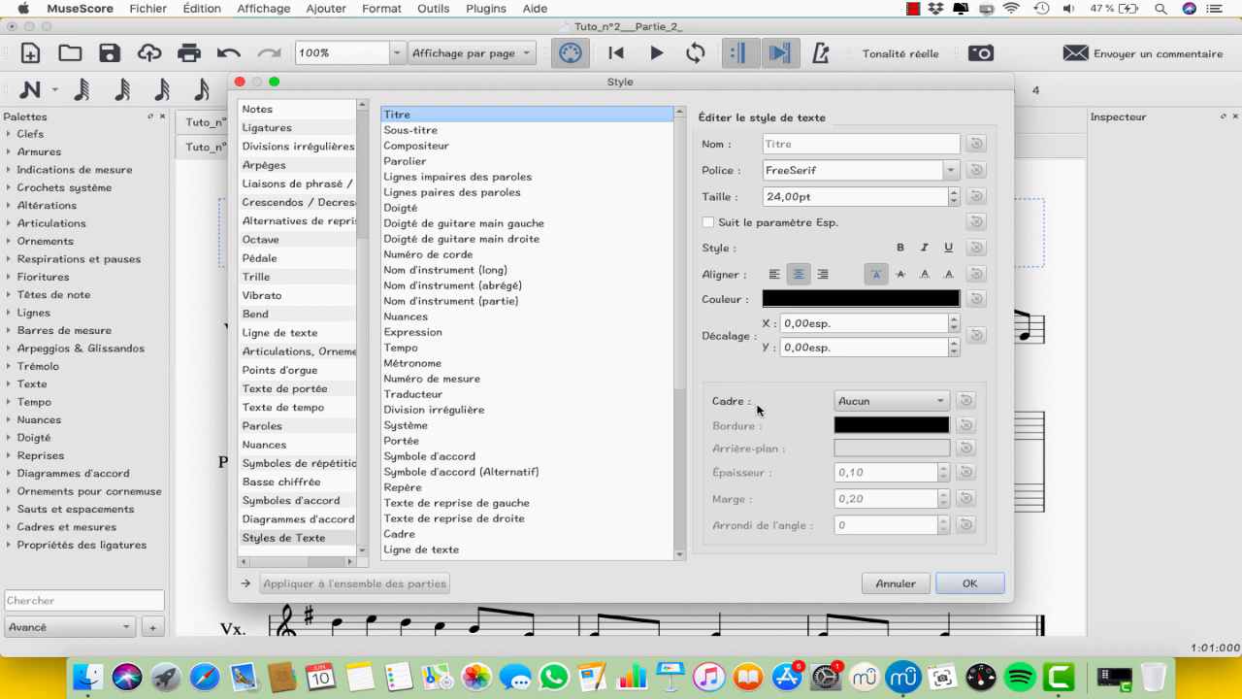
# Step: Set the Titre text style to the Chalkboard font in red with a Carré frame and apply it to the score
pyautogui.click(894, 405)
pyautogui.click(893, 426)
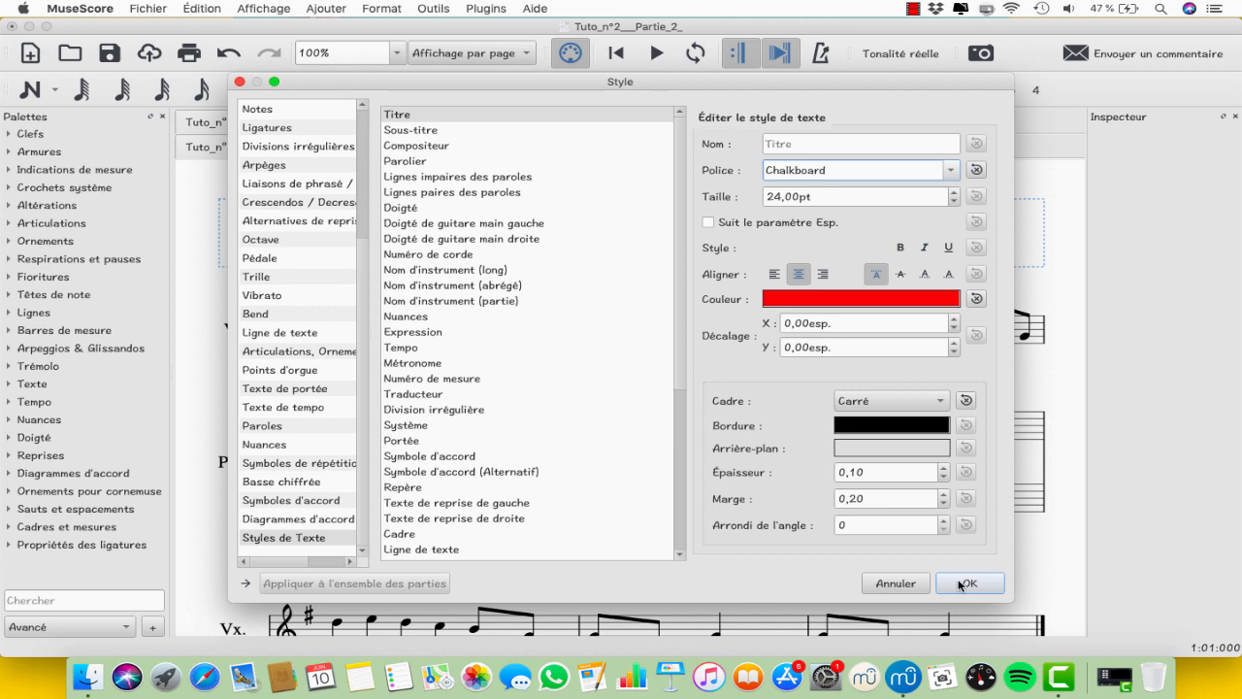
pyautogui.click(965, 584)
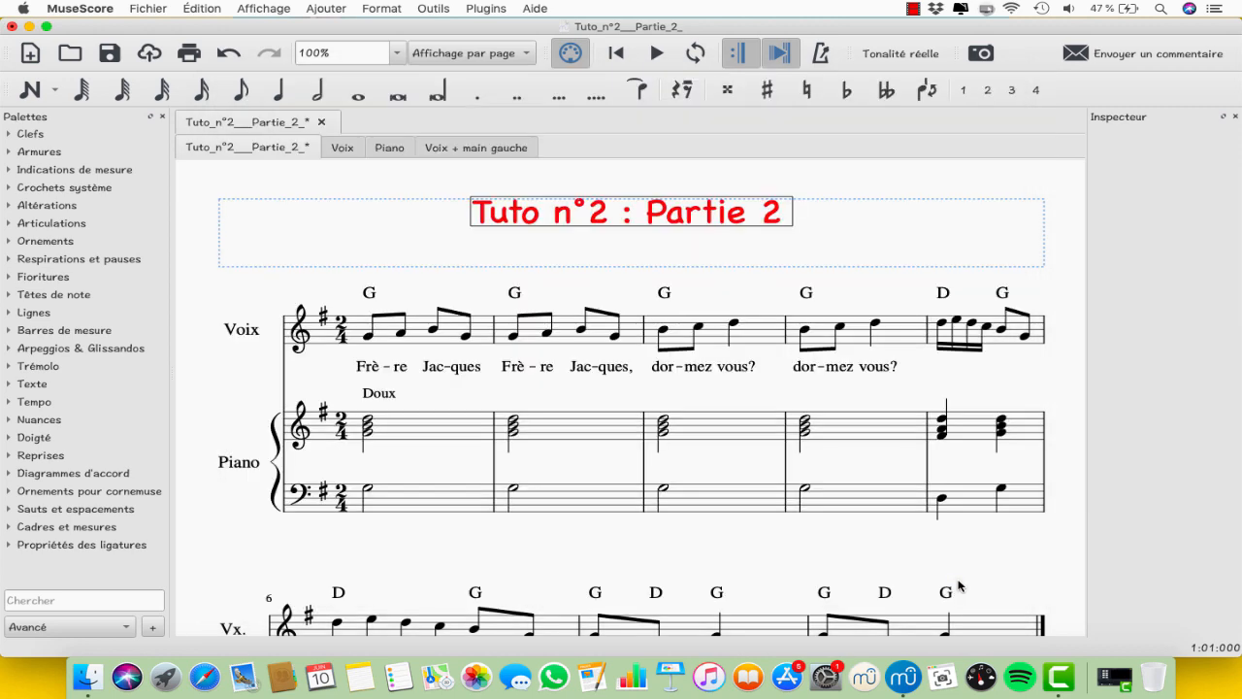
# Step: Set the Lignes impaires des paroles text style to the Comic Sans MS font in italic
pyautogui.click(384, 10)
pyautogui.click(389, 27)
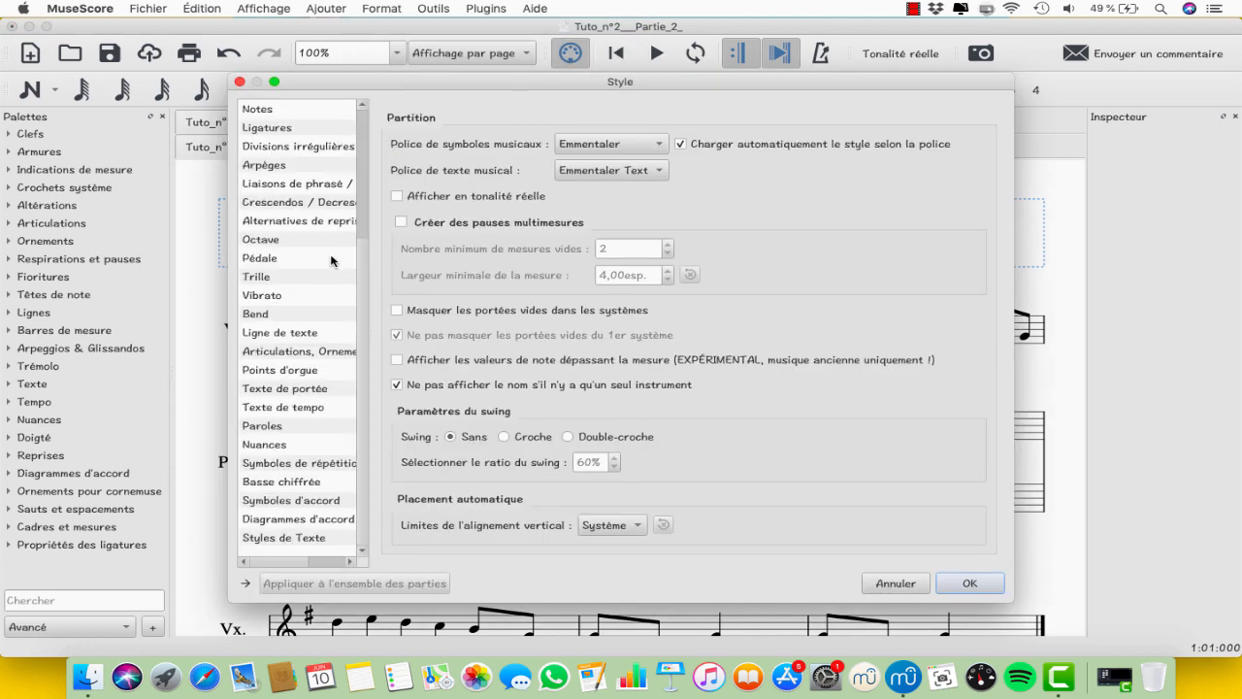
pyautogui.click(296, 536)
pyautogui.click(483, 181)
pyautogui.click(527, 193)
pyautogui.click(541, 178)
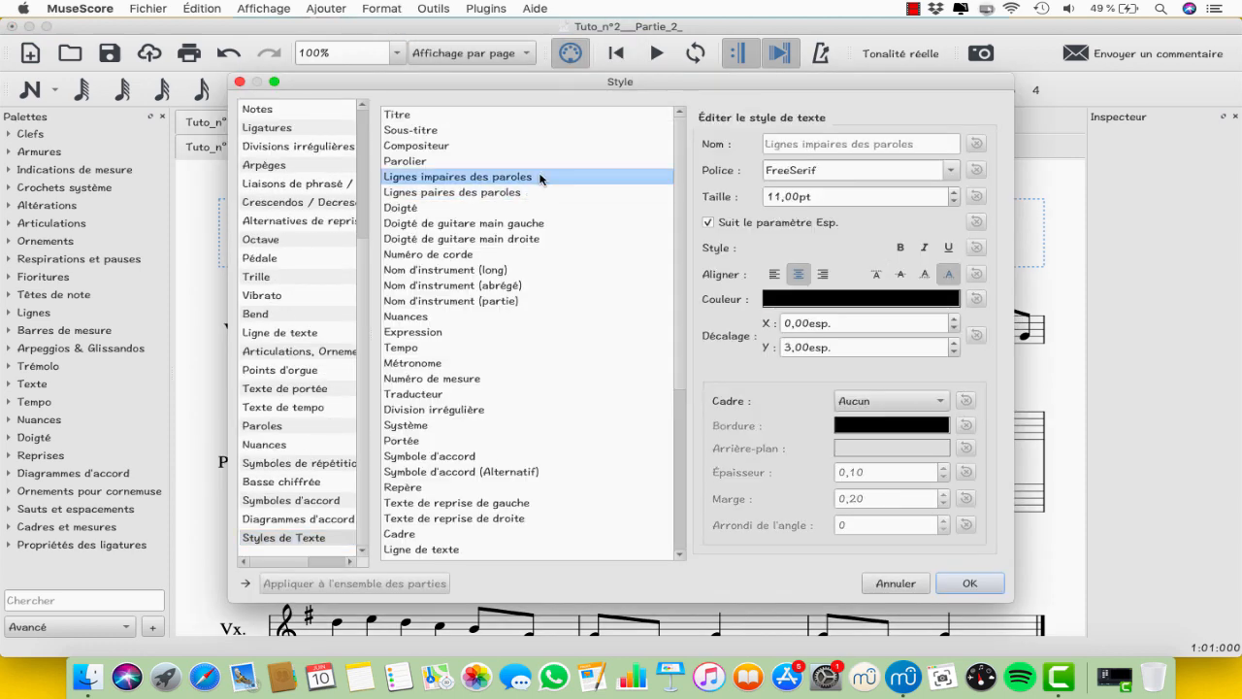
pyautogui.click(951, 171)
pyautogui.scroll(4, 899, 242)
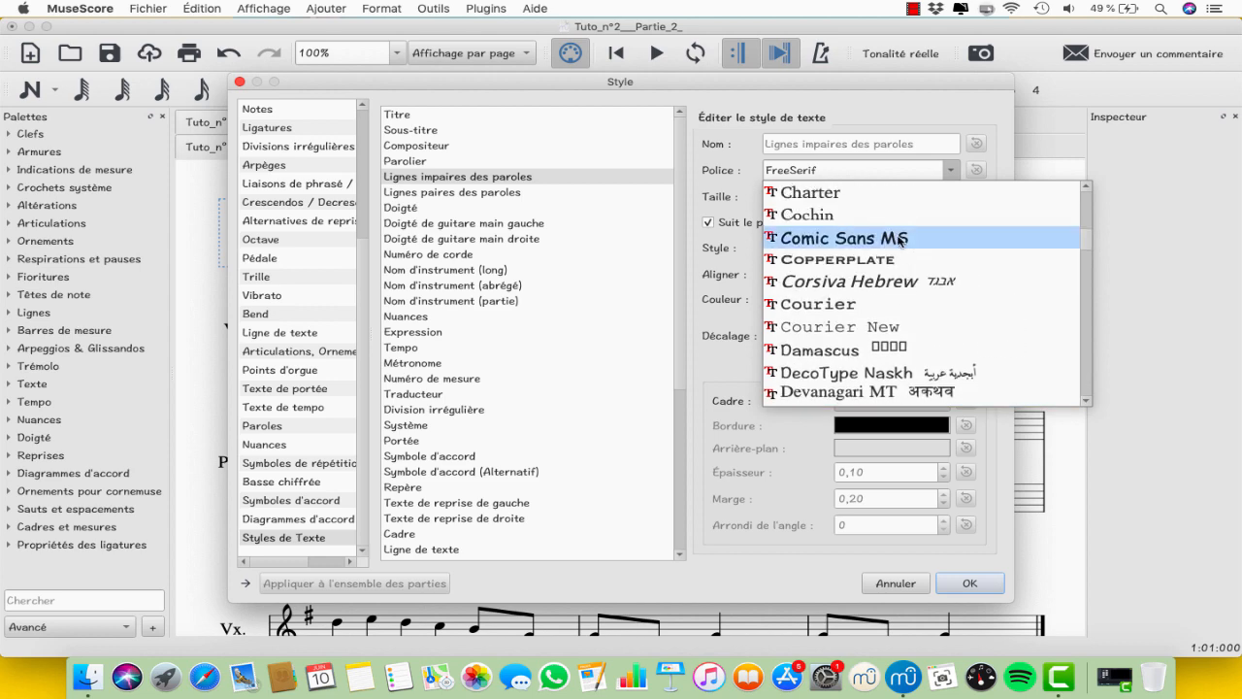
pyautogui.click(899, 243)
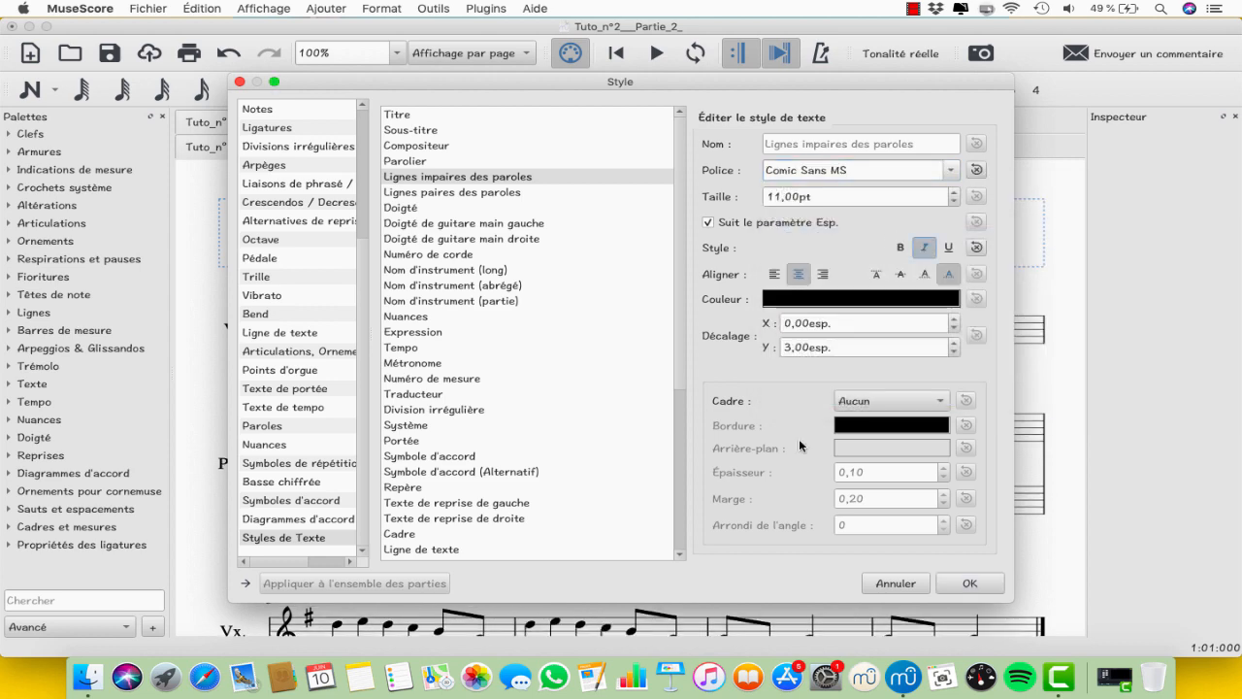
# Step: Set the Lignes paires des paroles text style to Comic Sans MS in italic and apply the style changes
pyautogui.click(573, 193)
pyautogui.doubleClick(853, 171)
pyautogui.write('Comi')
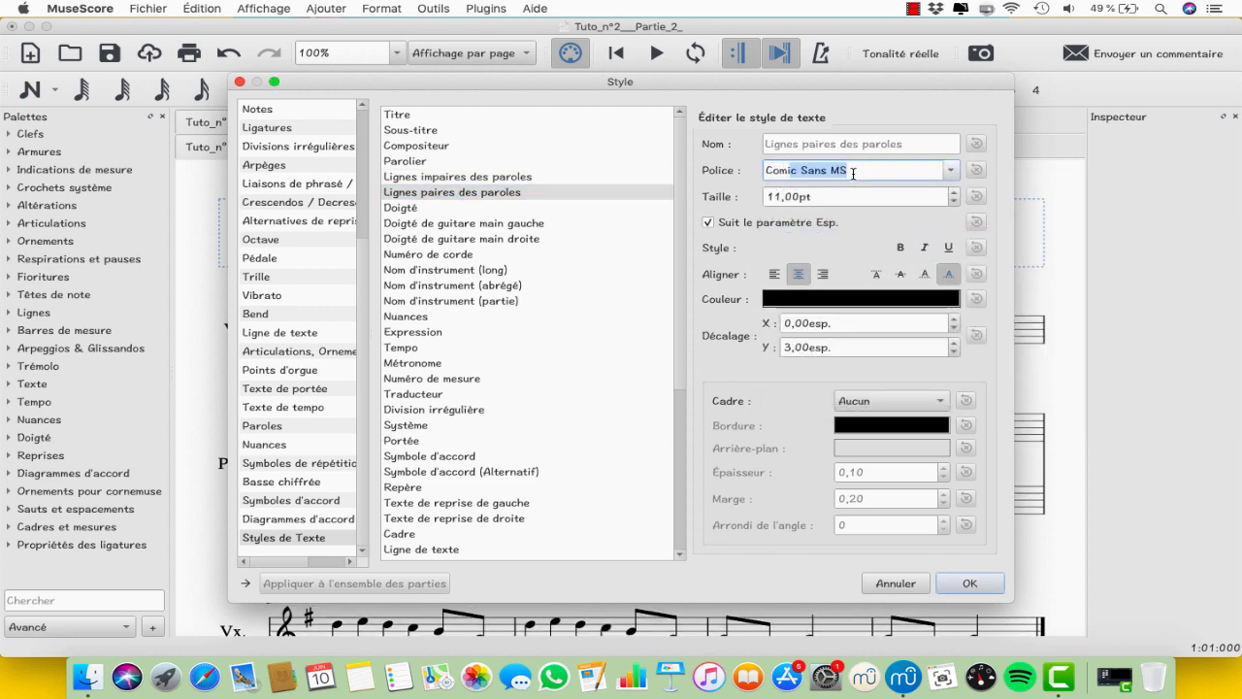
pyautogui.press('Return')
pyautogui.click(926, 248)
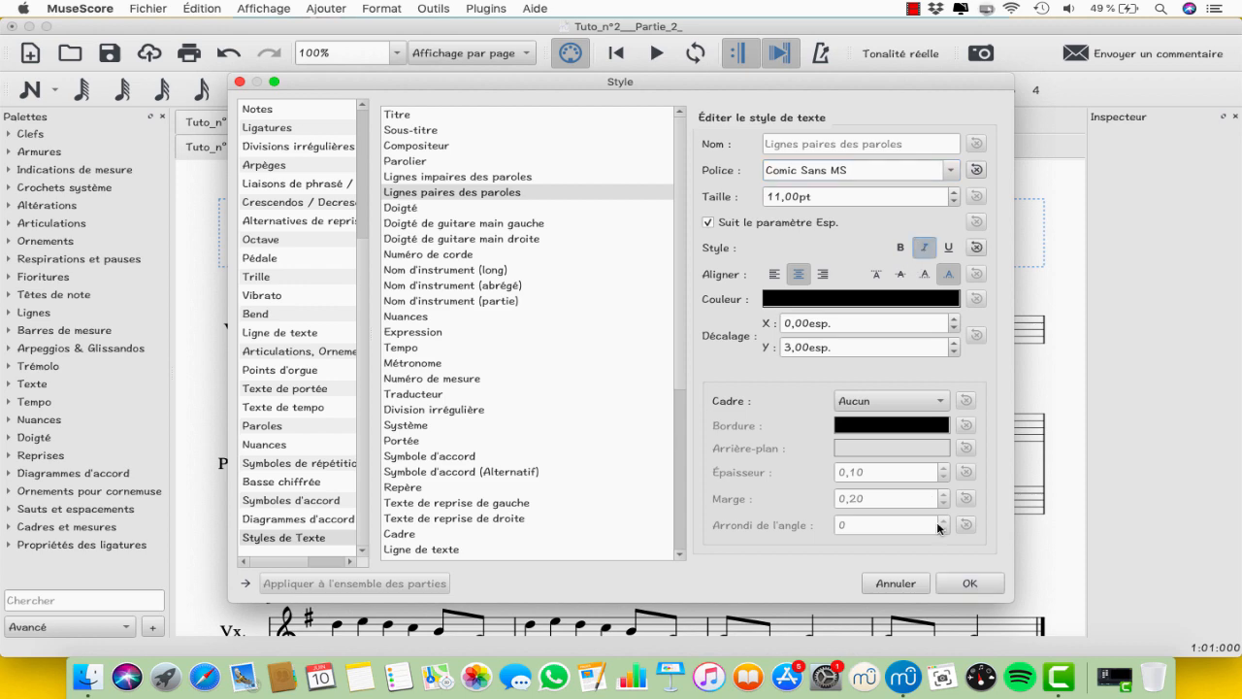
pyautogui.click(966, 582)
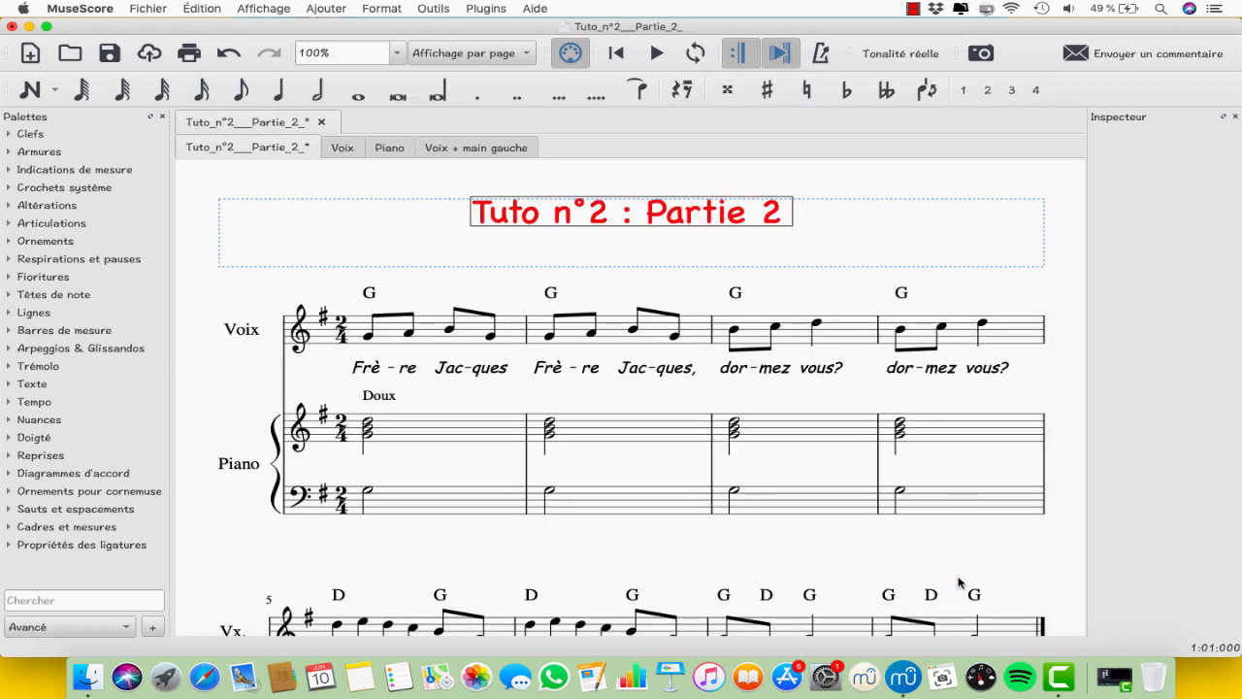
# Step: Set the chord symbols' appearance to Jazz, check the Symbole d'accord text style and apply the style settings
pyautogui.click(381, 8)
pyautogui.click(388, 27)
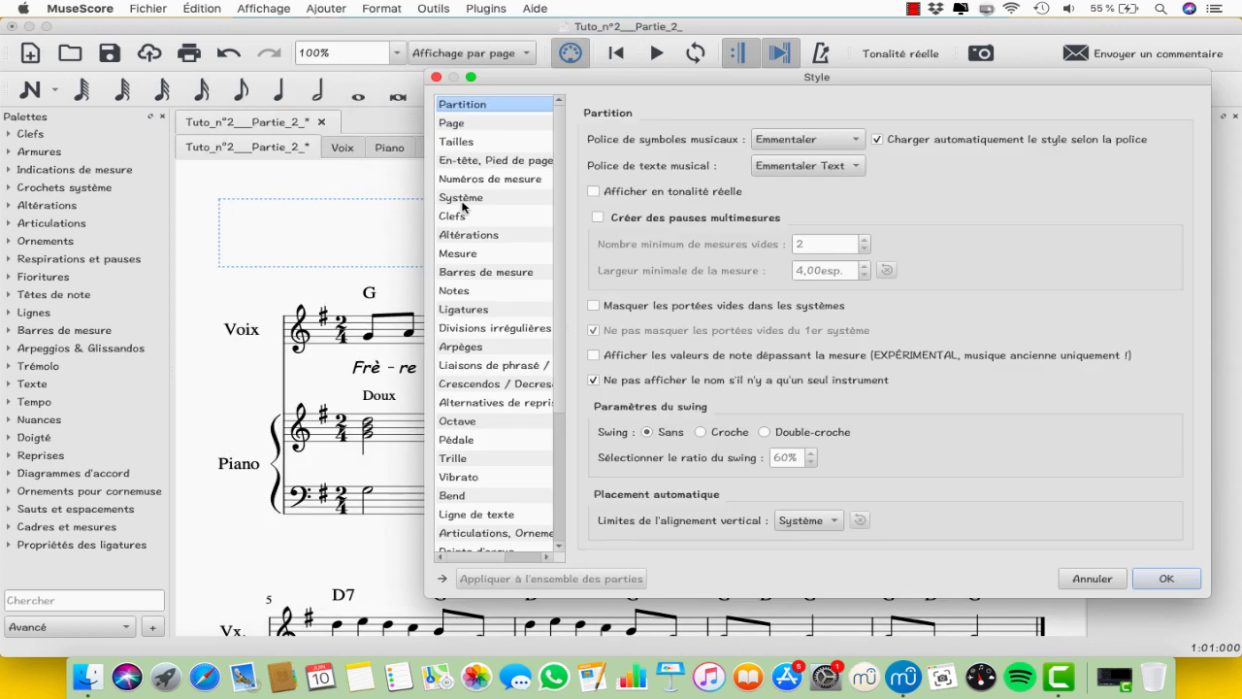
pyautogui.scroll(-5, 464, 205)
pyautogui.click(487, 495)
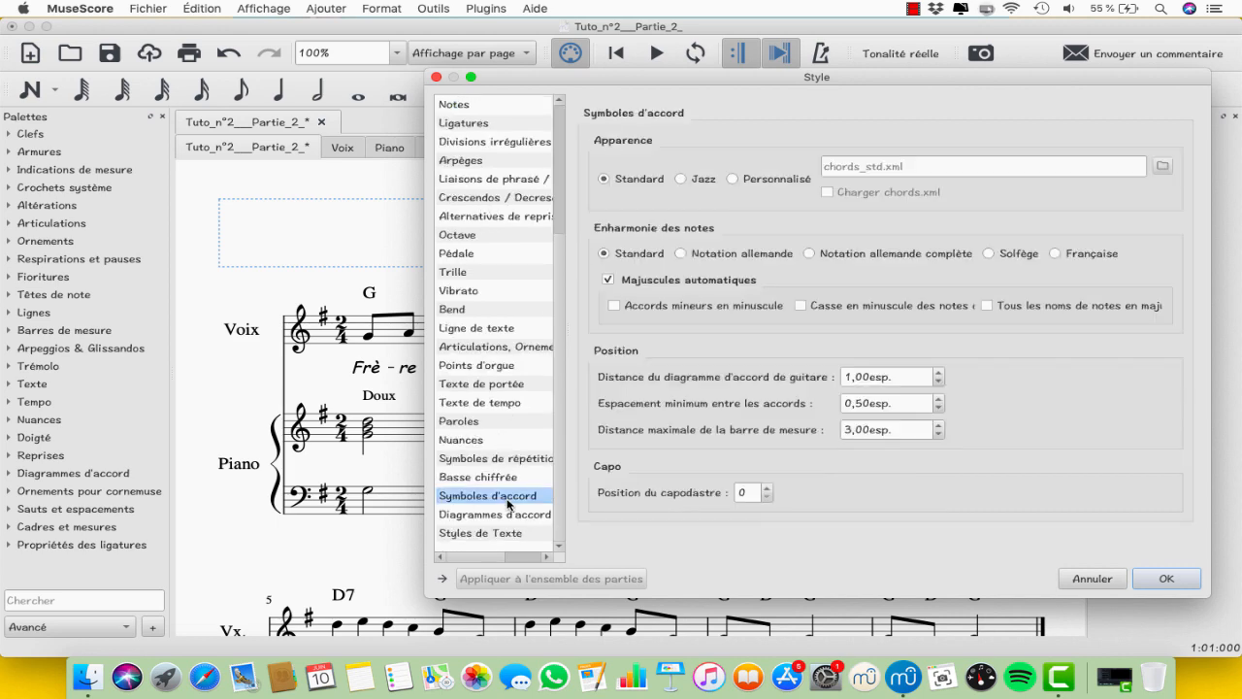
pyautogui.click(696, 180)
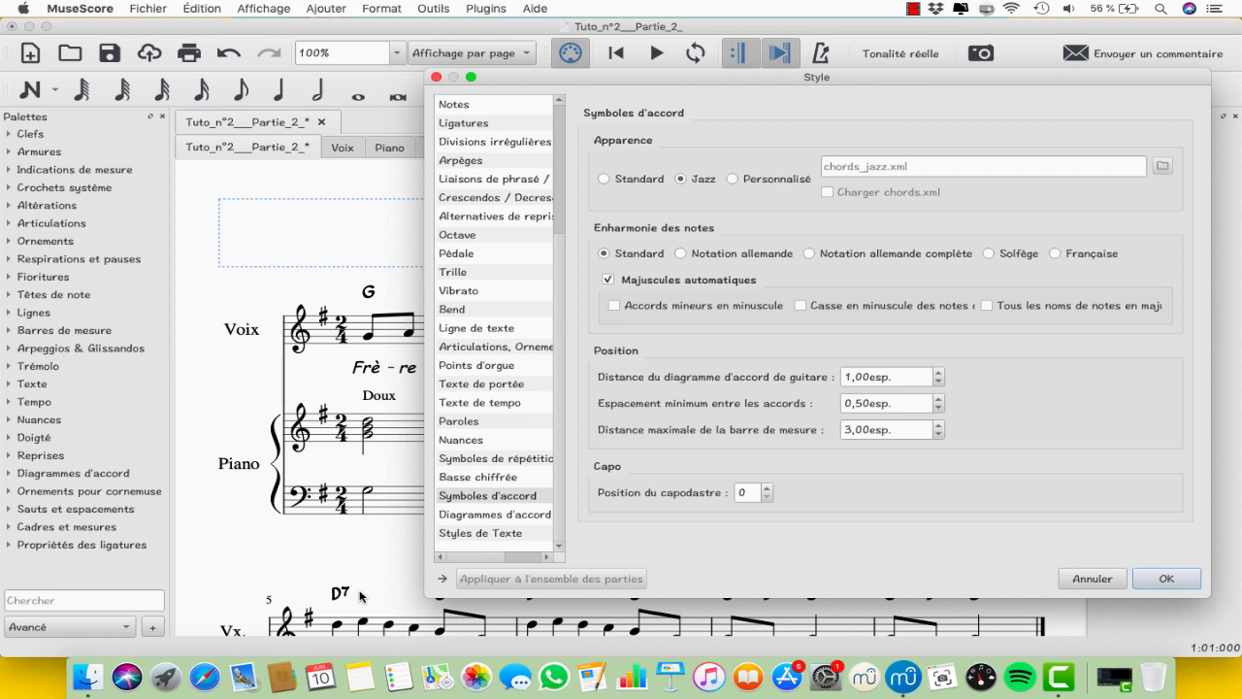
pyautogui.click(482, 534)
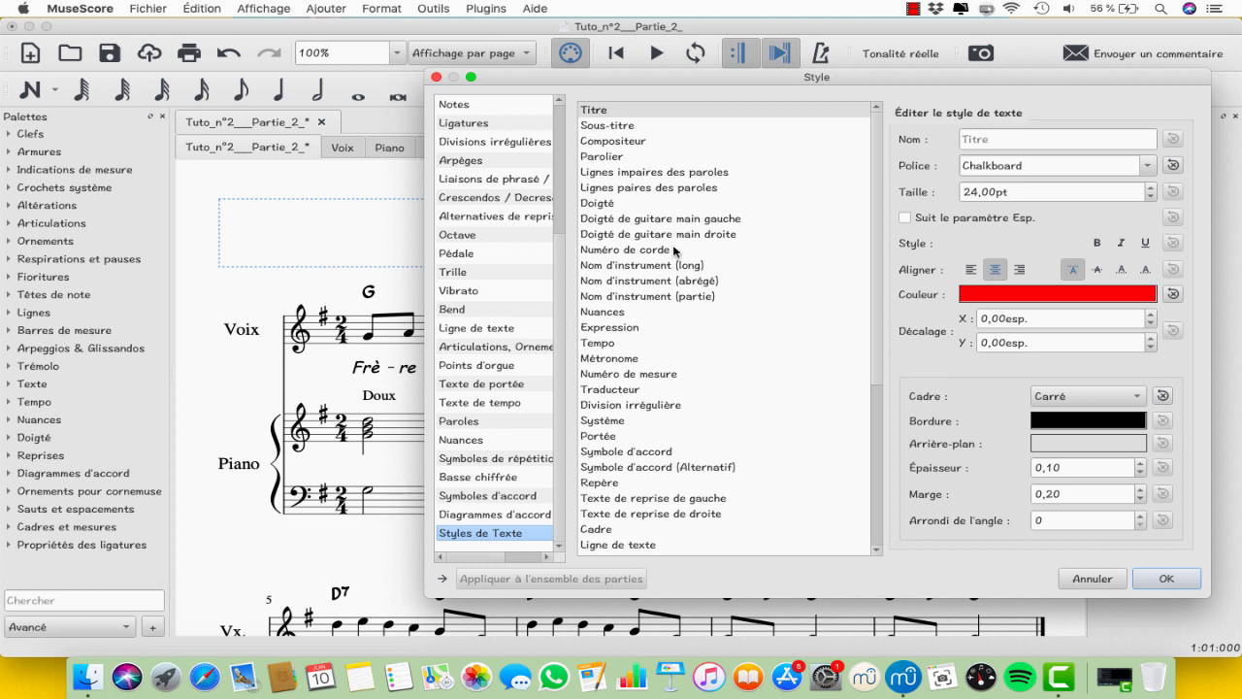
pyautogui.click(680, 452)
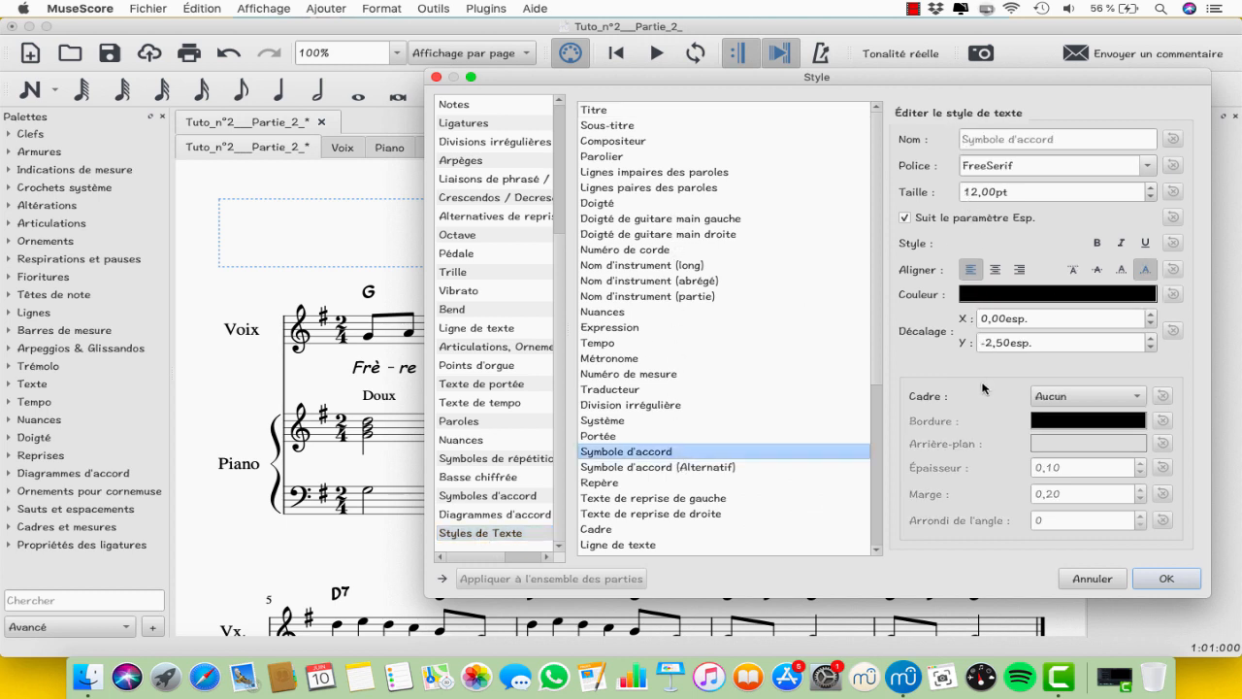
pyautogui.click(1167, 578)
# Step: Change the font of the Repère text style to a handwritten-looking one and apply it to the score
pyautogui.click(382, 7)
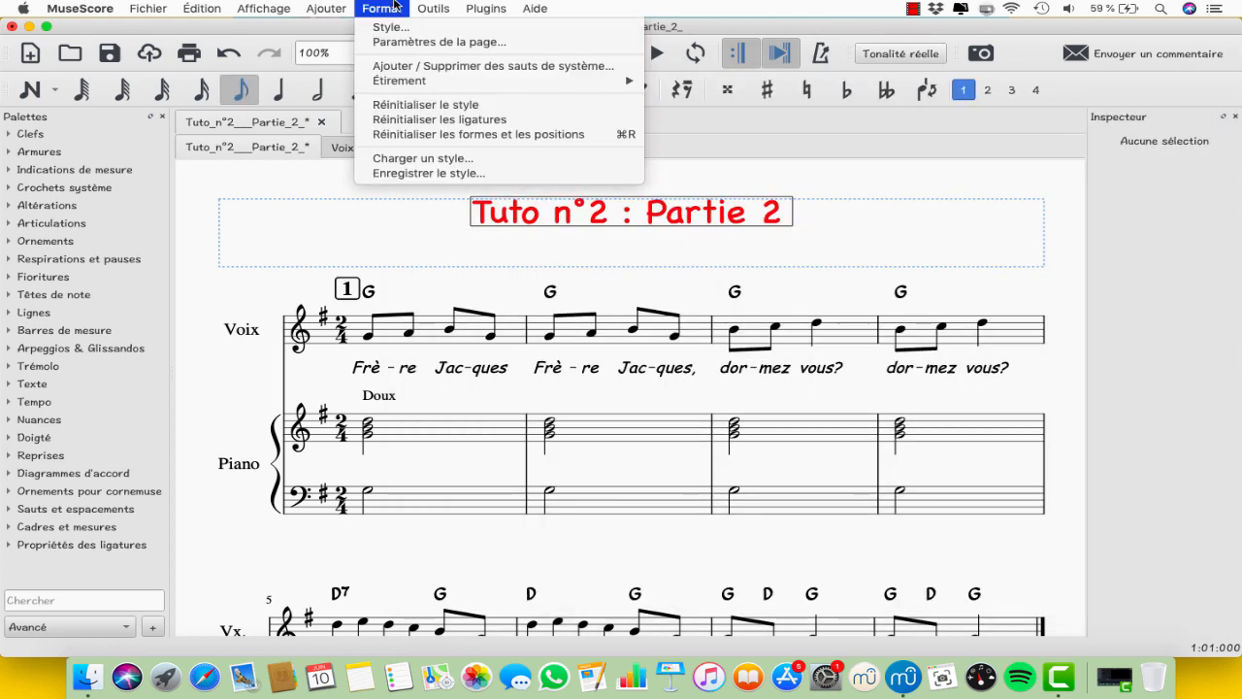
pyautogui.click(388, 26)
pyautogui.scroll(-5, 509, 294)
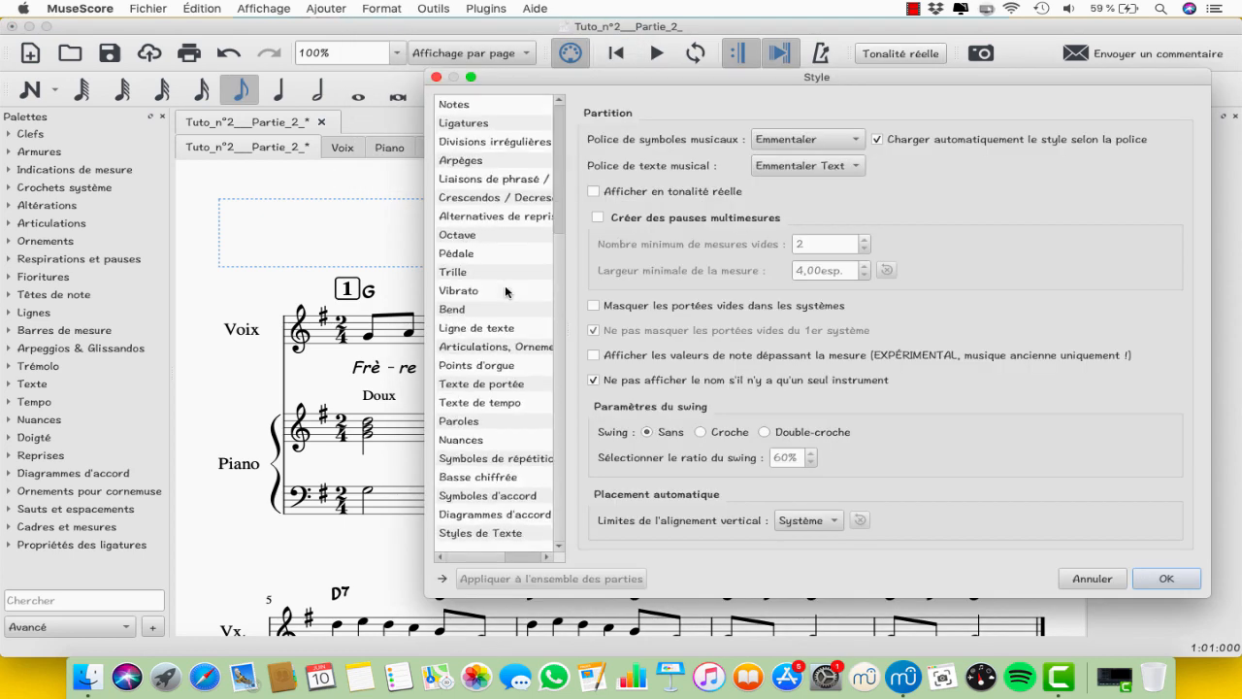
pyautogui.click(509, 533)
pyautogui.click(664, 483)
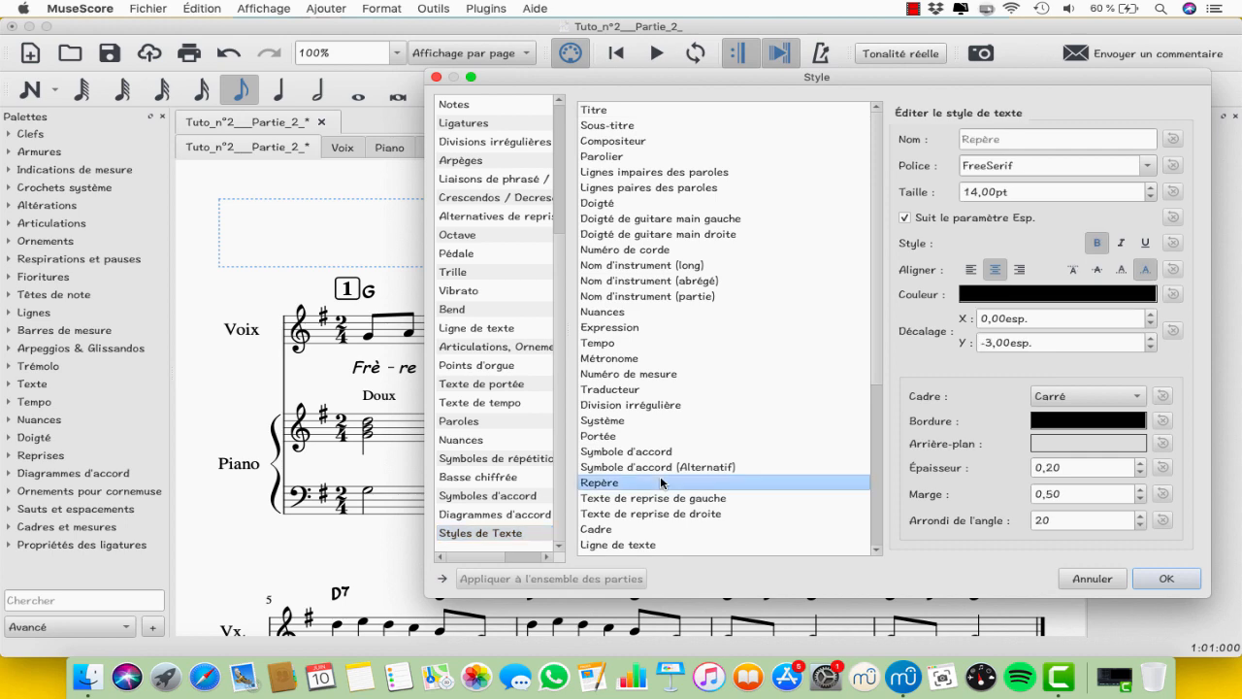
pyautogui.press('Return')
# Step: Change the Système and Portée text styles to a handwritten-looking italic font
pyautogui.click(406, 10)
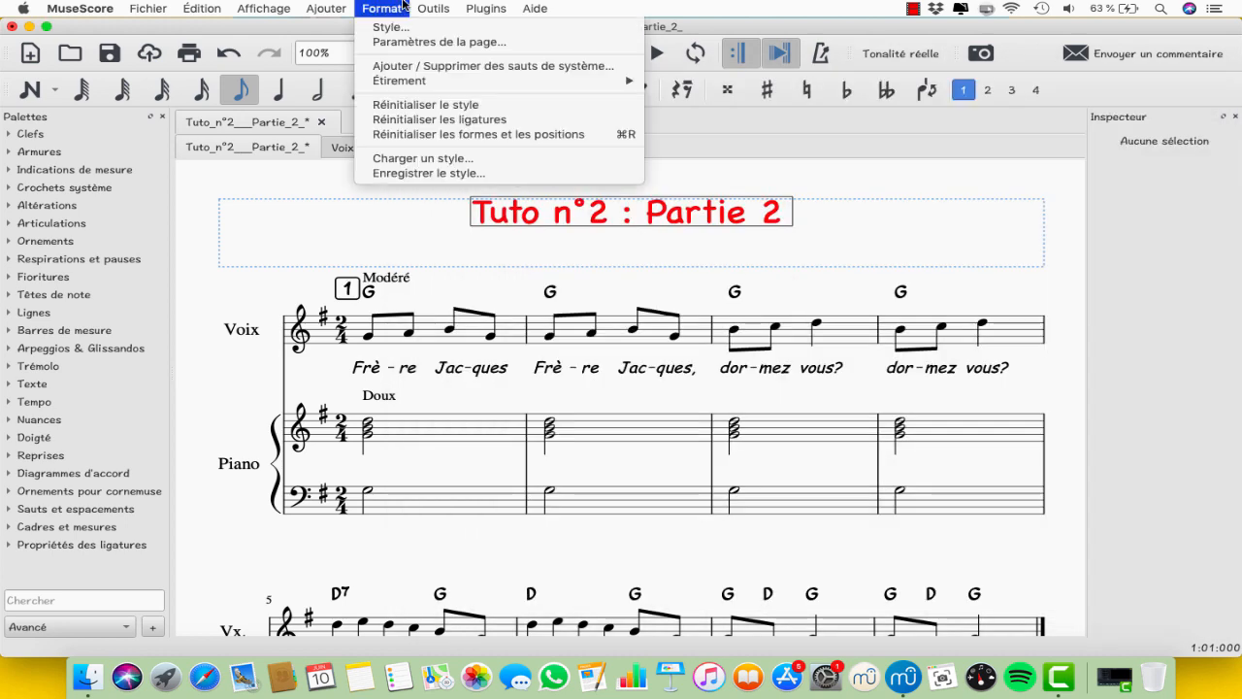
pyautogui.click(406, 23)
pyautogui.click(636, 421)
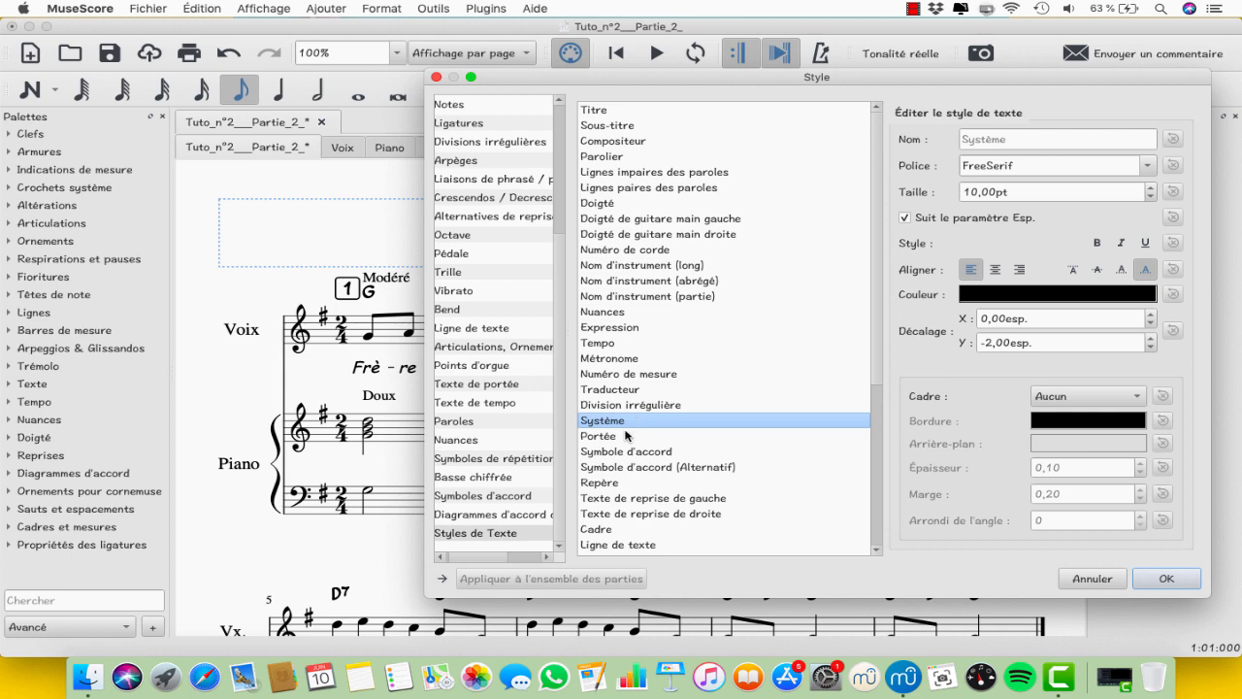
pyautogui.click(626, 435)
pyautogui.click(620, 425)
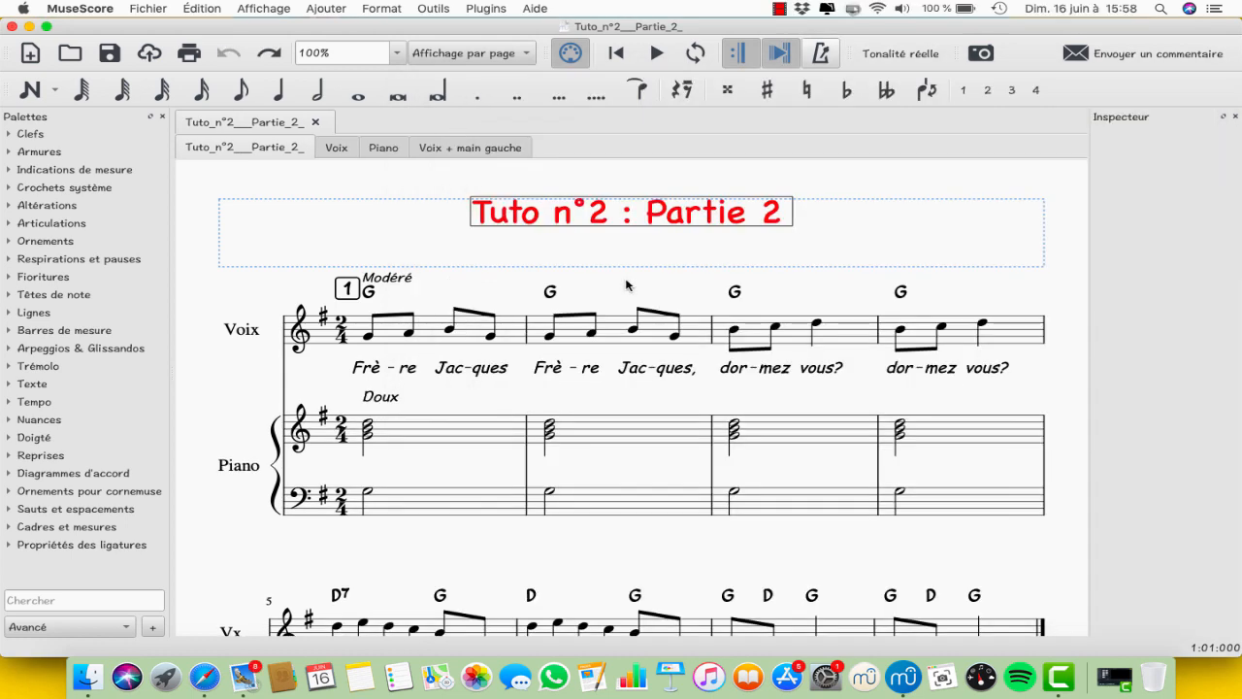
# Step: Change the font of the long, abrégé and partie Nom d'instrument text styles to a handwritten-looking one and apply it
pyautogui.click(385, 11)
pyautogui.click(392, 26)
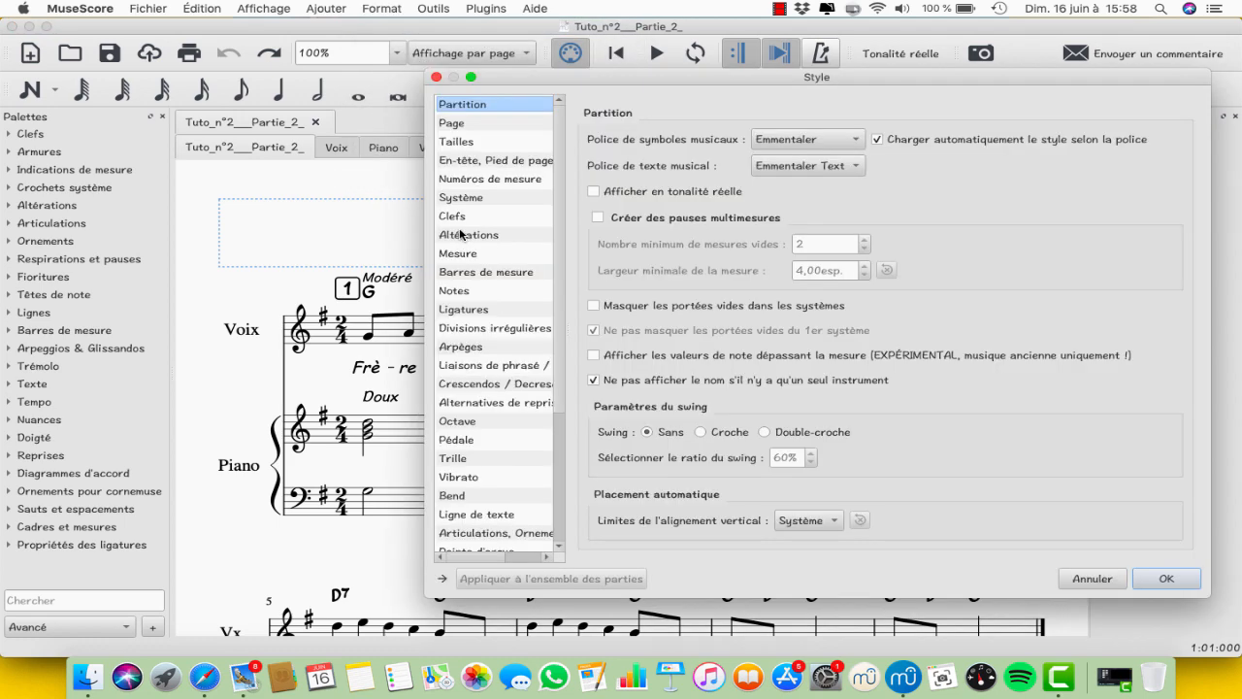
pyautogui.scroll(-5, 476, 434)
pyautogui.click(485, 534)
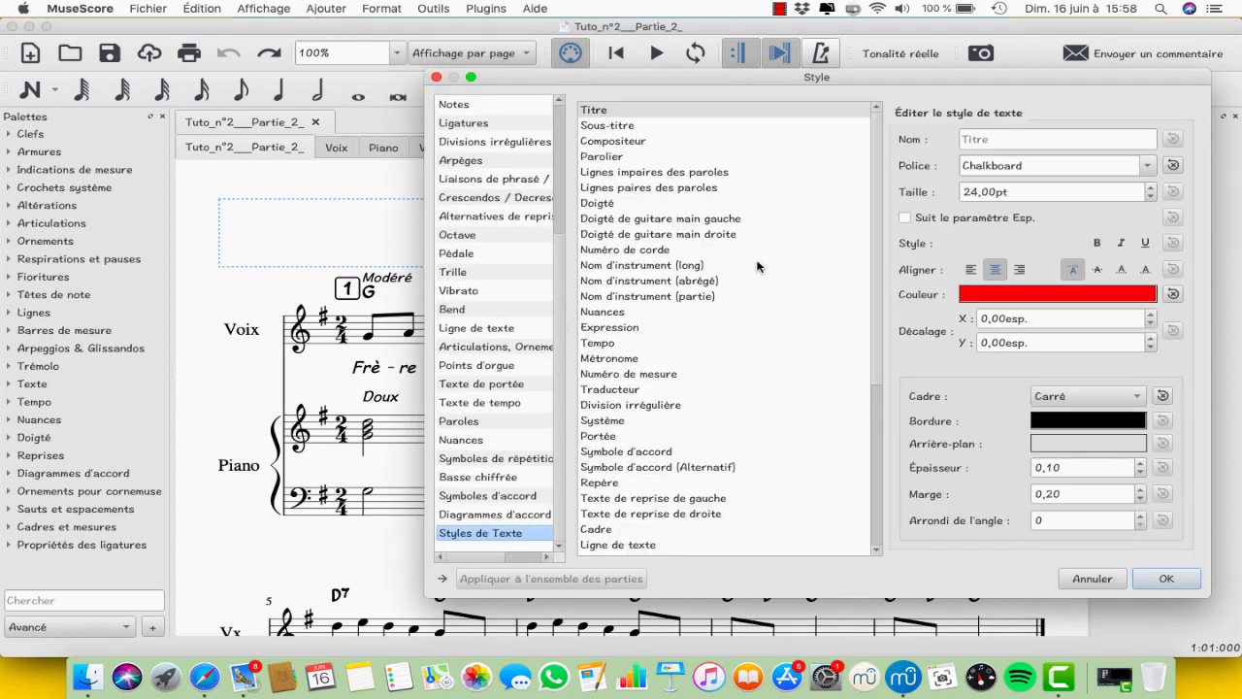
pyautogui.click(746, 265)
pyautogui.click(745, 280)
pyautogui.click(742, 297)
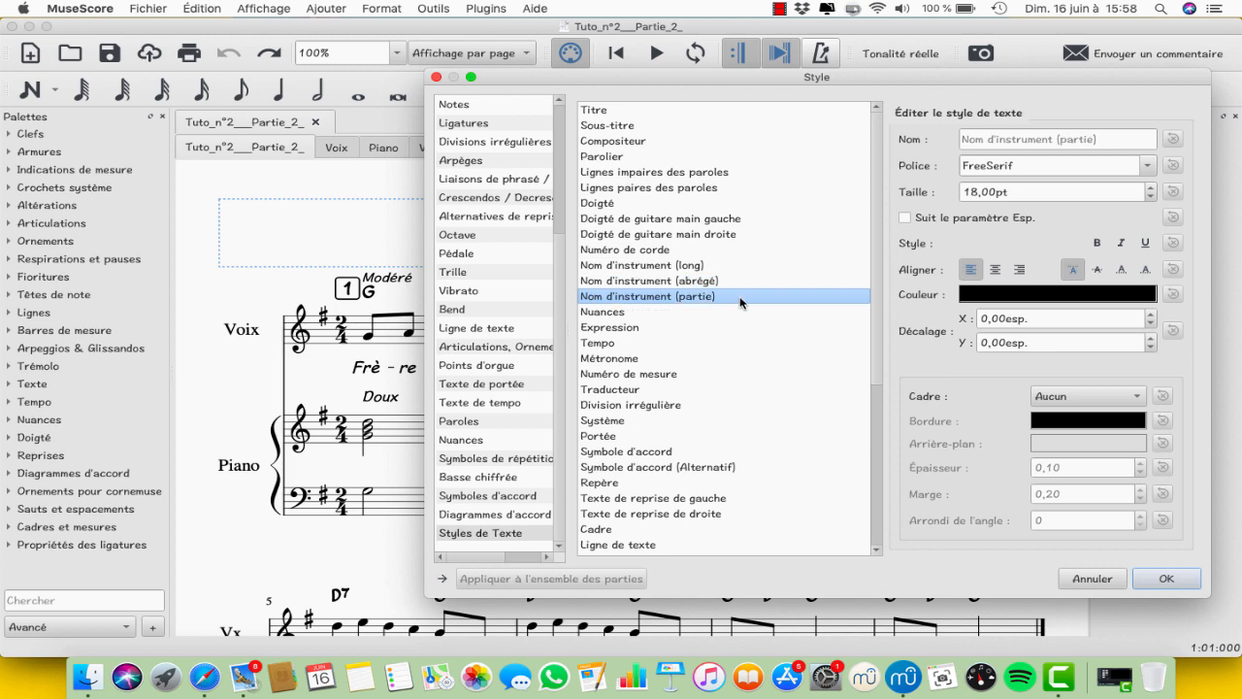
pyautogui.press('Return')
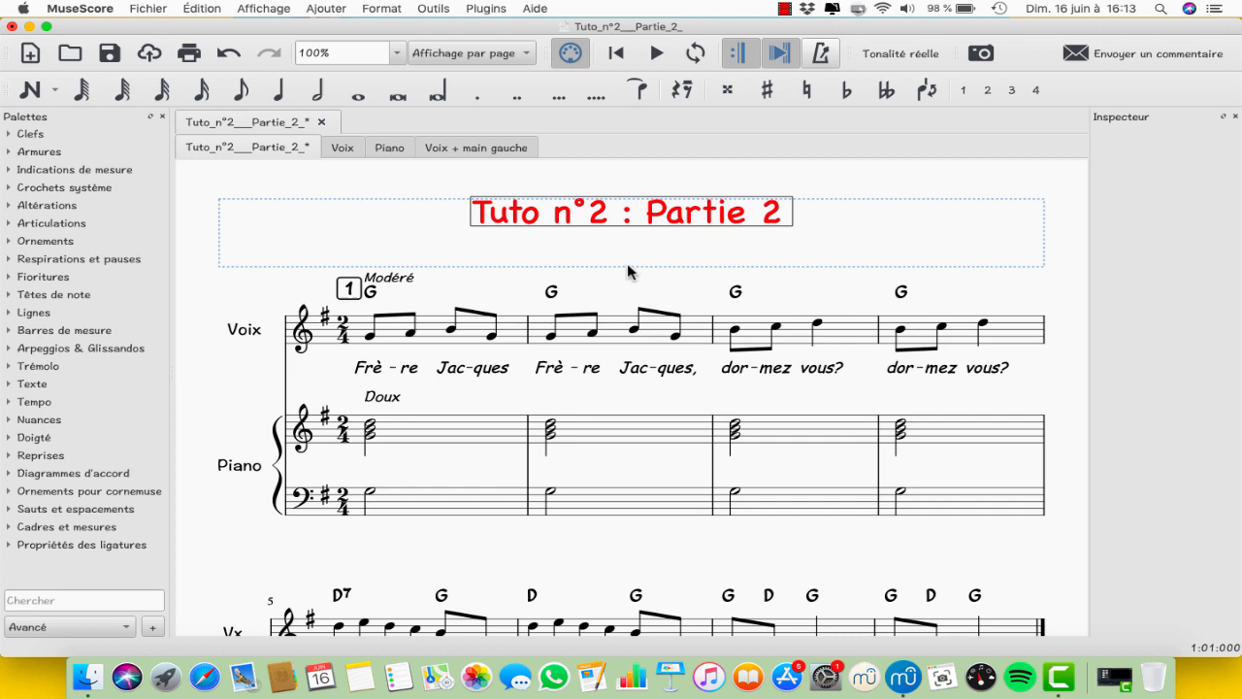
# Step: Save the score's style as Partition personnelle in the Styles folder and open the option for loading a saved style
pyautogui.click(383, 8)
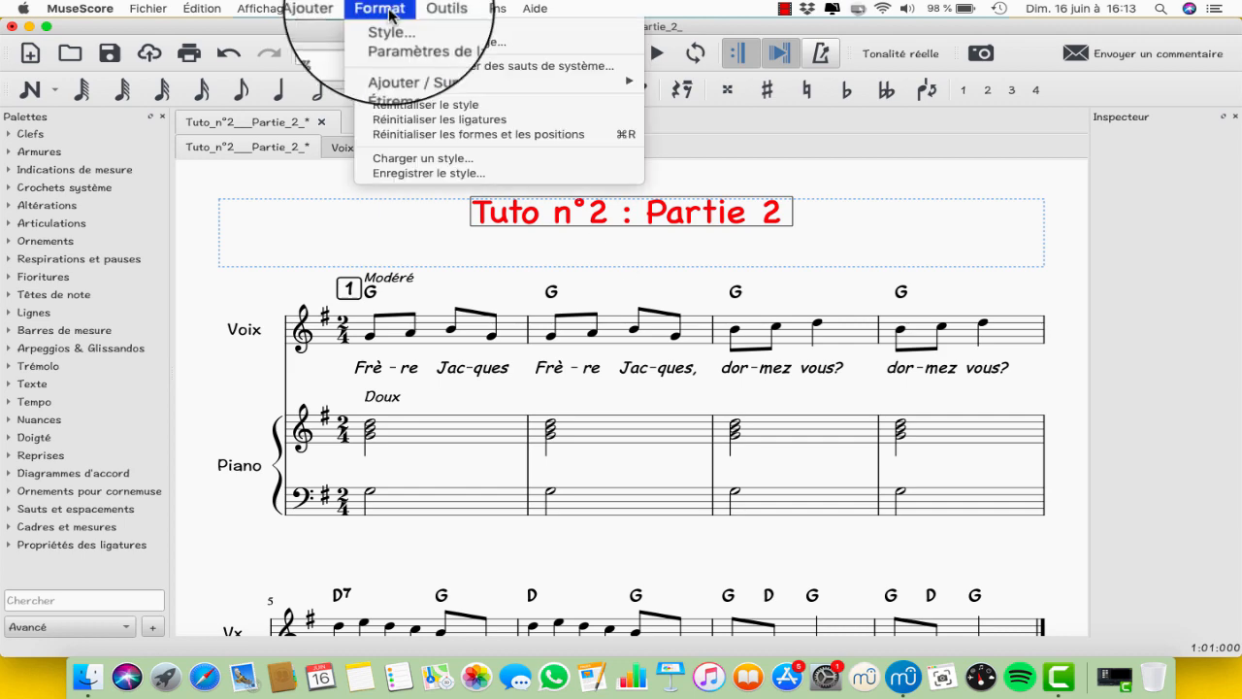
pyautogui.click(487, 178)
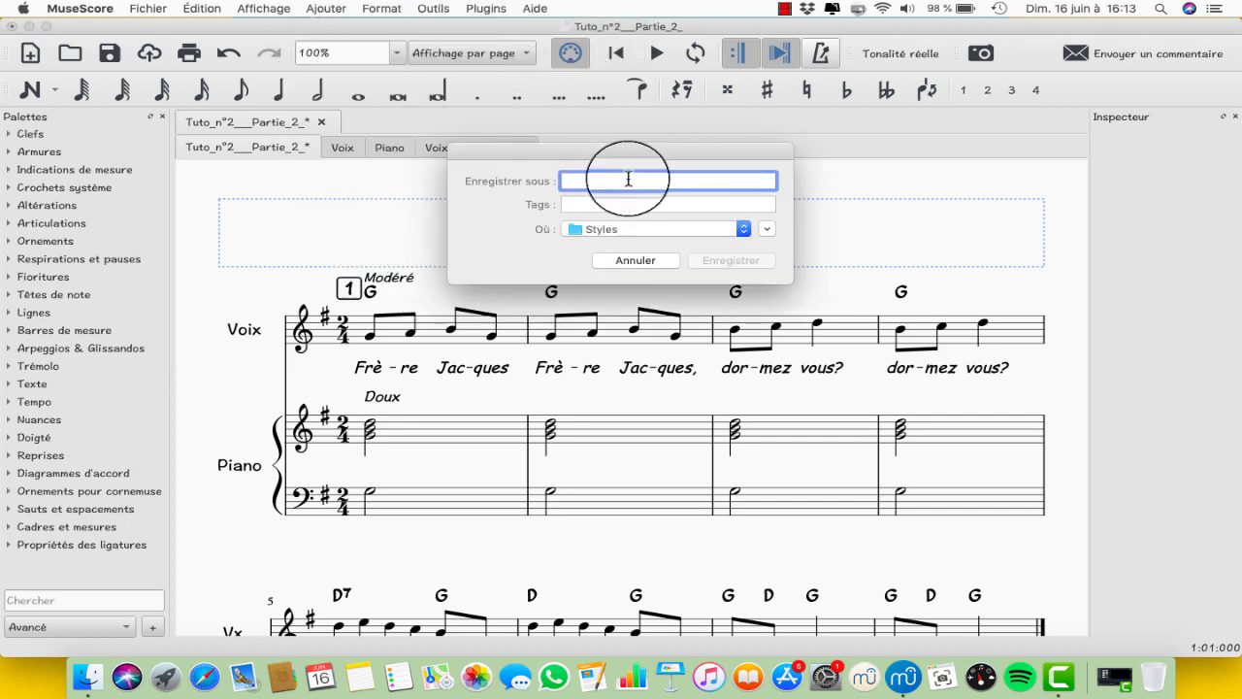
pyautogui.write('Partition person')
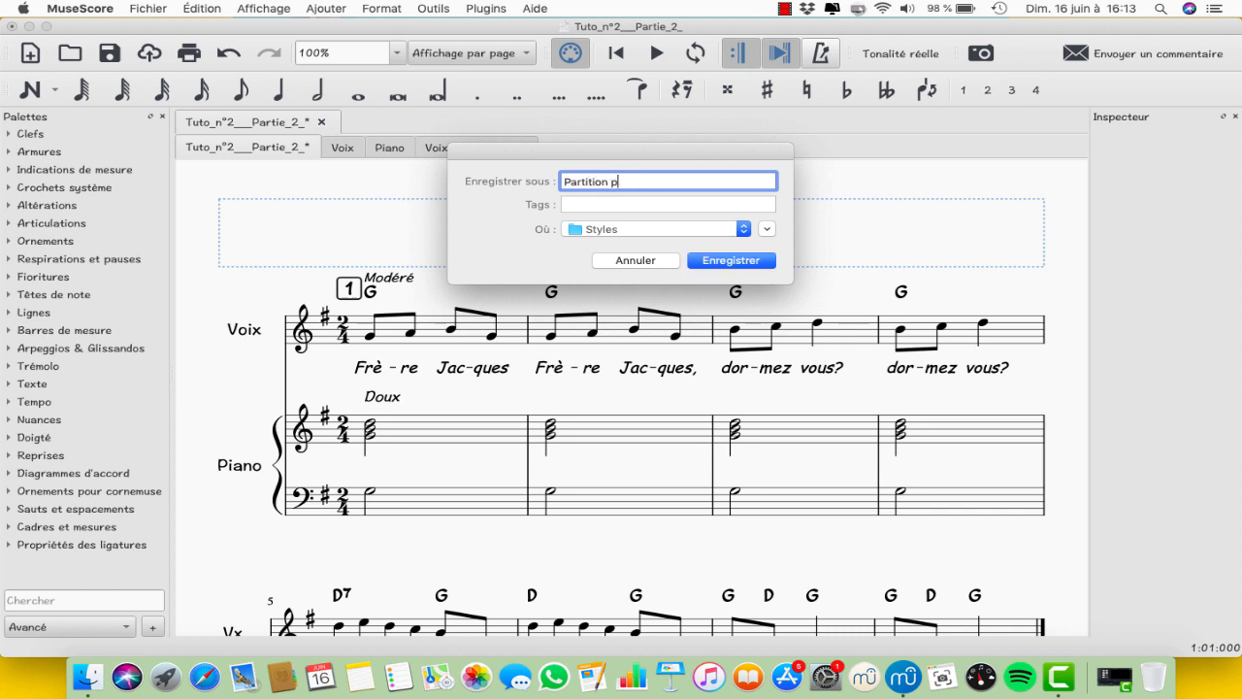
pyautogui.write('nelle')
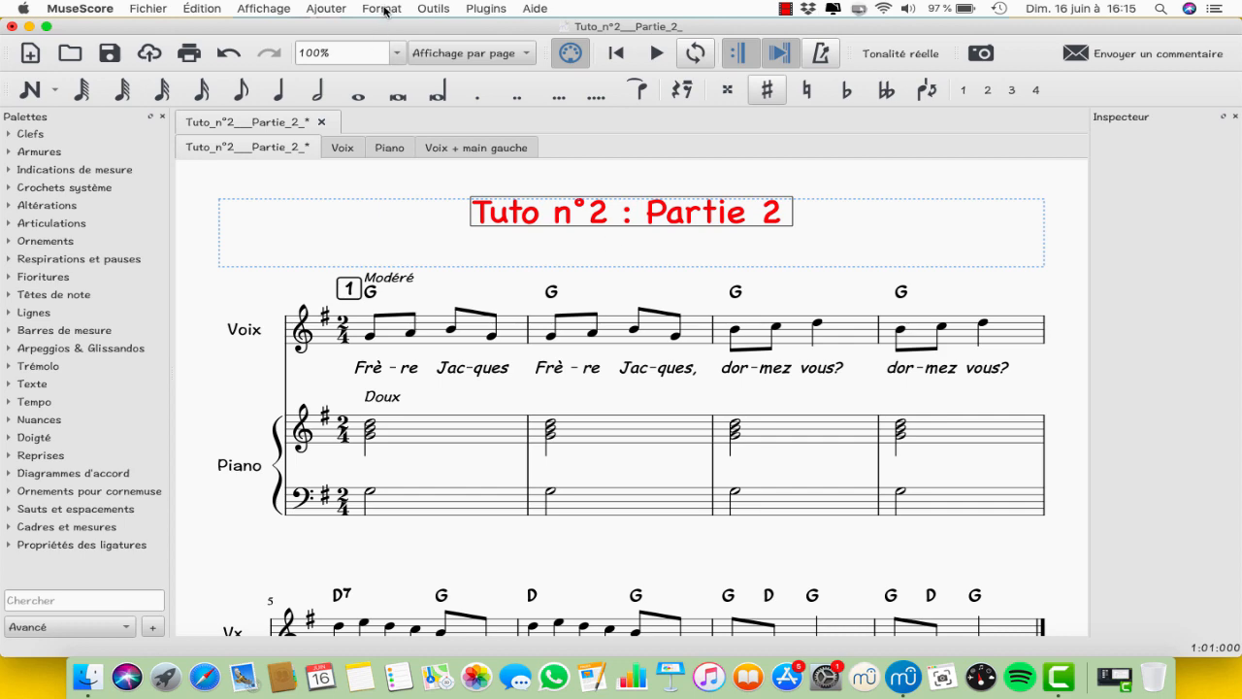
pyautogui.click(384, 10)
pyautogui.click(476, 158)
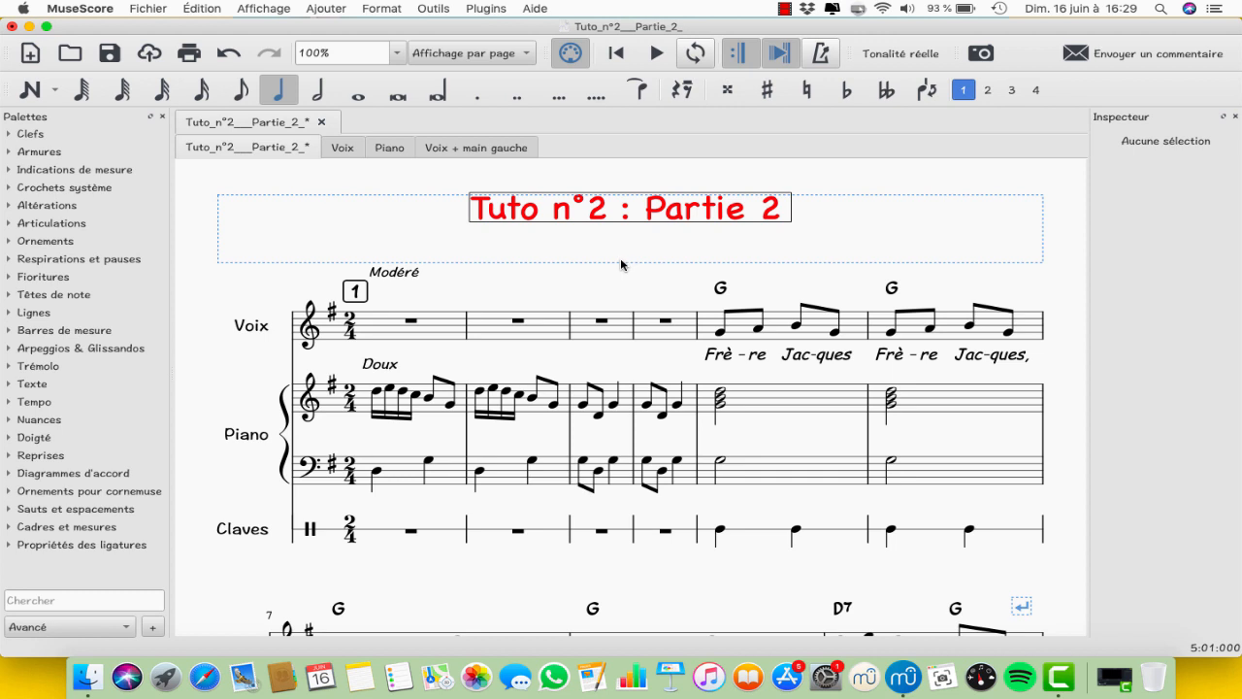
# Step: Turn on hiding of empty staves within systems in the score's Style settings and check the following systems
pyautogui.click(385, 12)
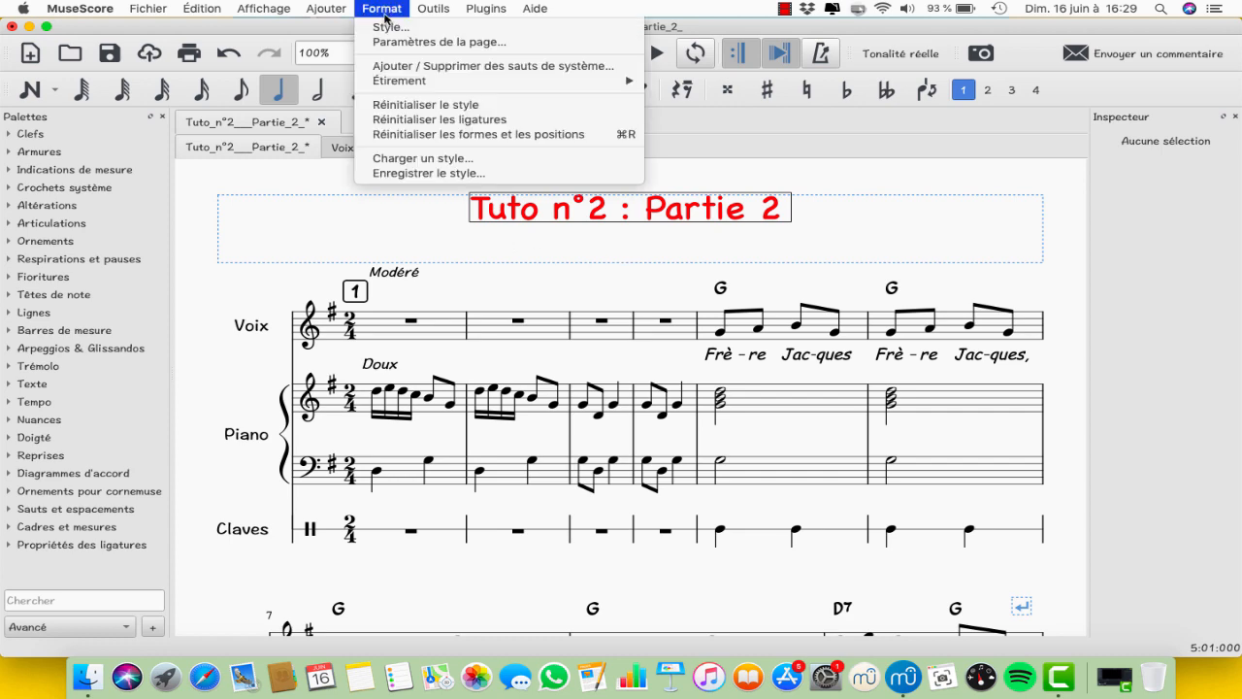
pyautogui.click(390, 27)
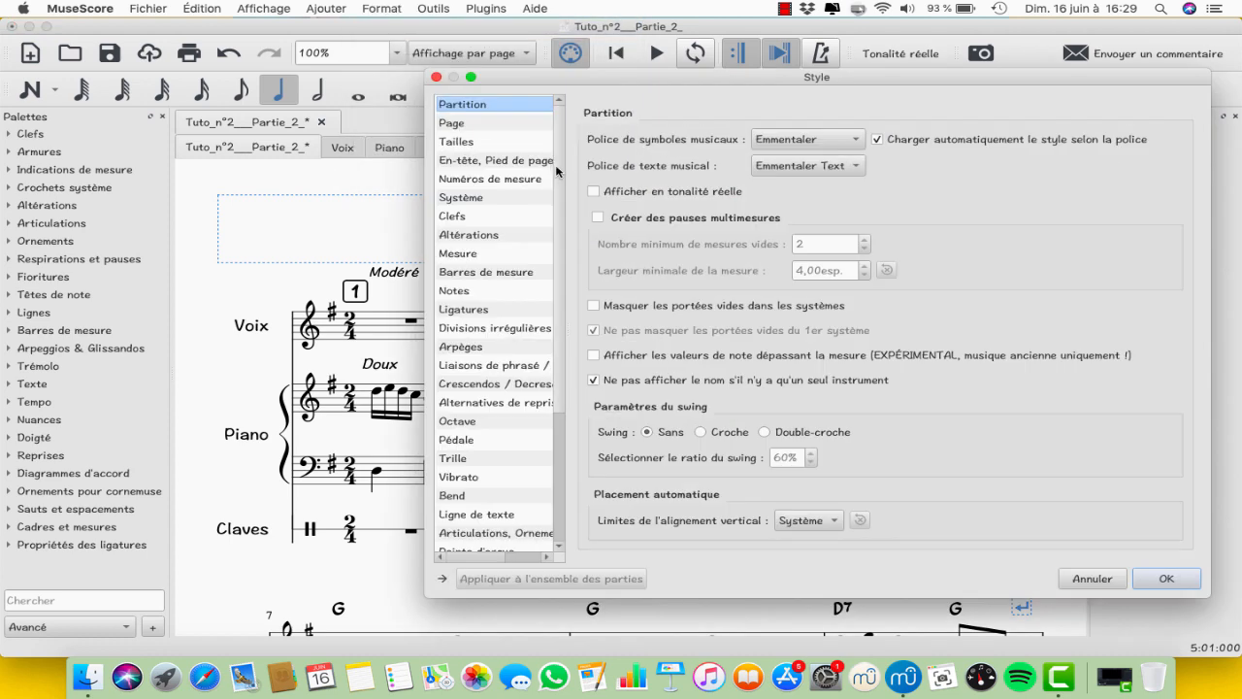
pyautogui.click(641, 310)
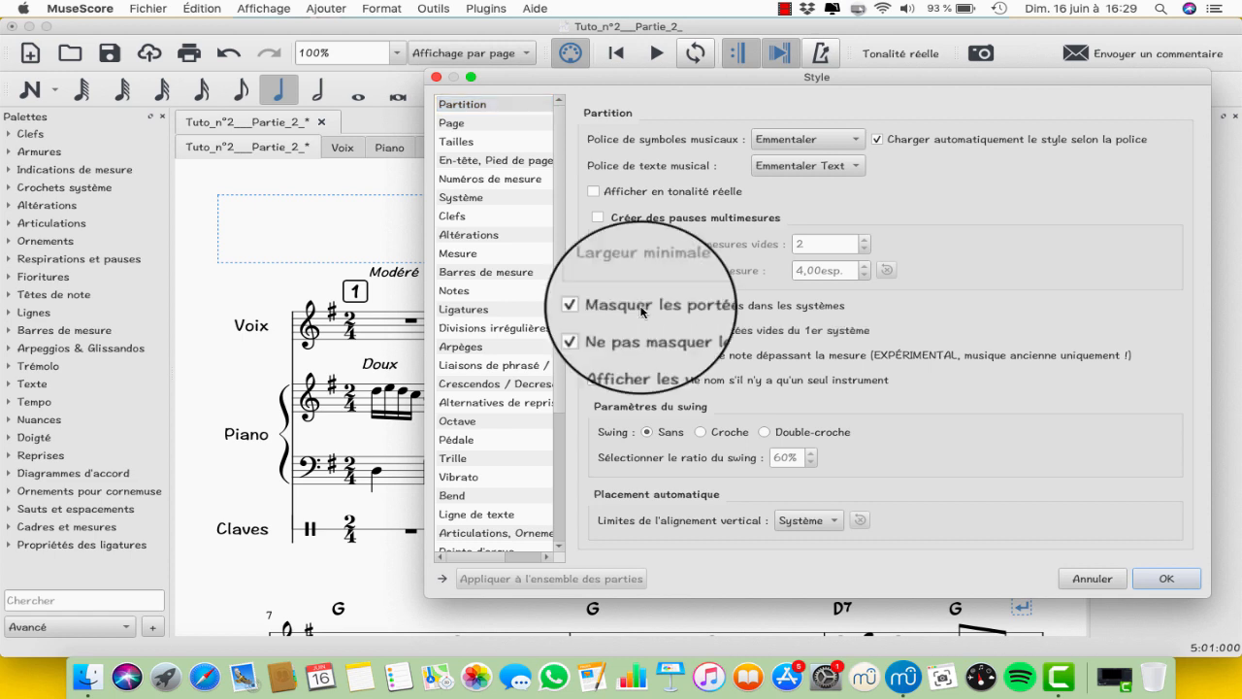
pyautogui.click(1165, 579)
pyautogui.scroll(-8, 858, 443)
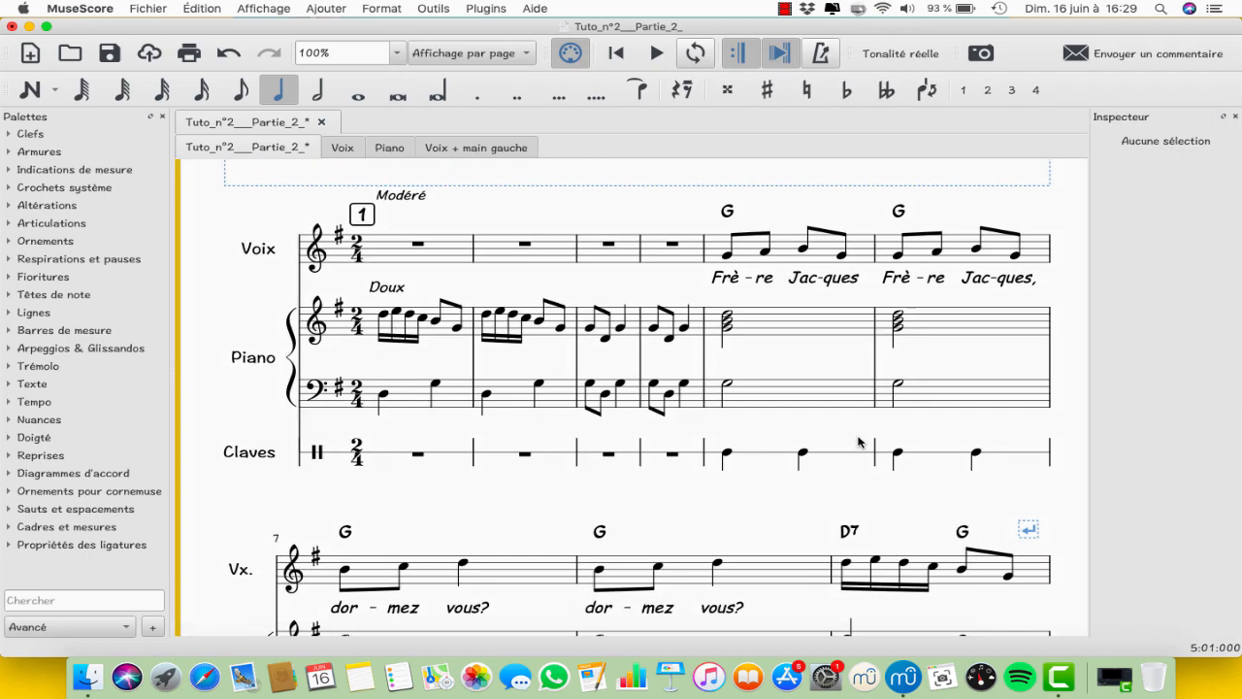
pyautogui.scroll(-6, 858, 443)
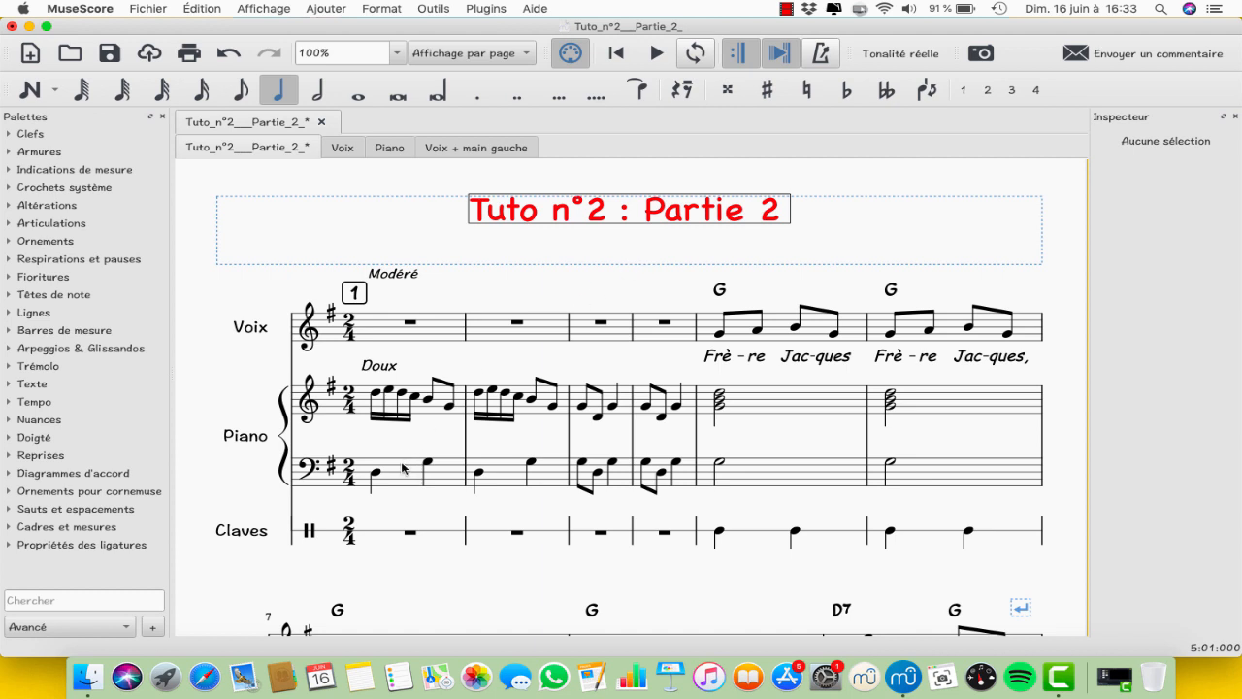
# Step: Select measures 1 and 2 of the piano's bass staff and make their notes invisible
pyautogui.click(374, 476)
pyautogui.hotkey('shift', 'Right')
pyautogui.hotkey('shift', 'Right')
pyautogui.hotkey('shift', 'Right')
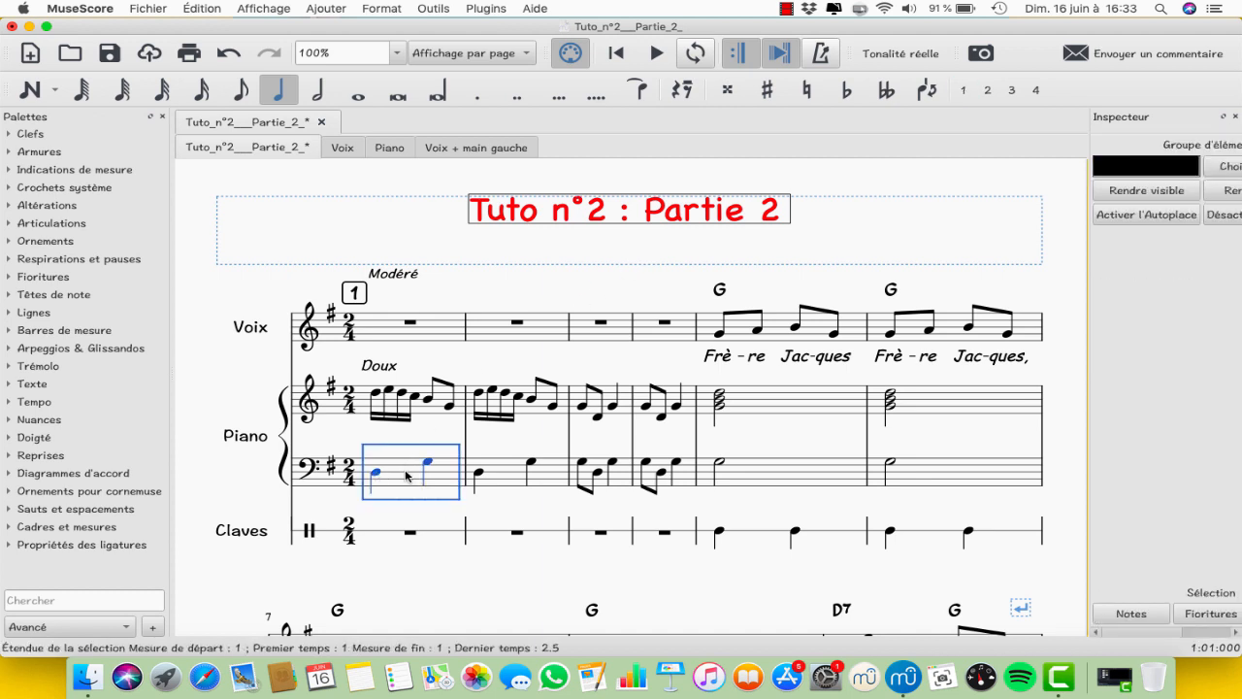
pyautogui.press('v')
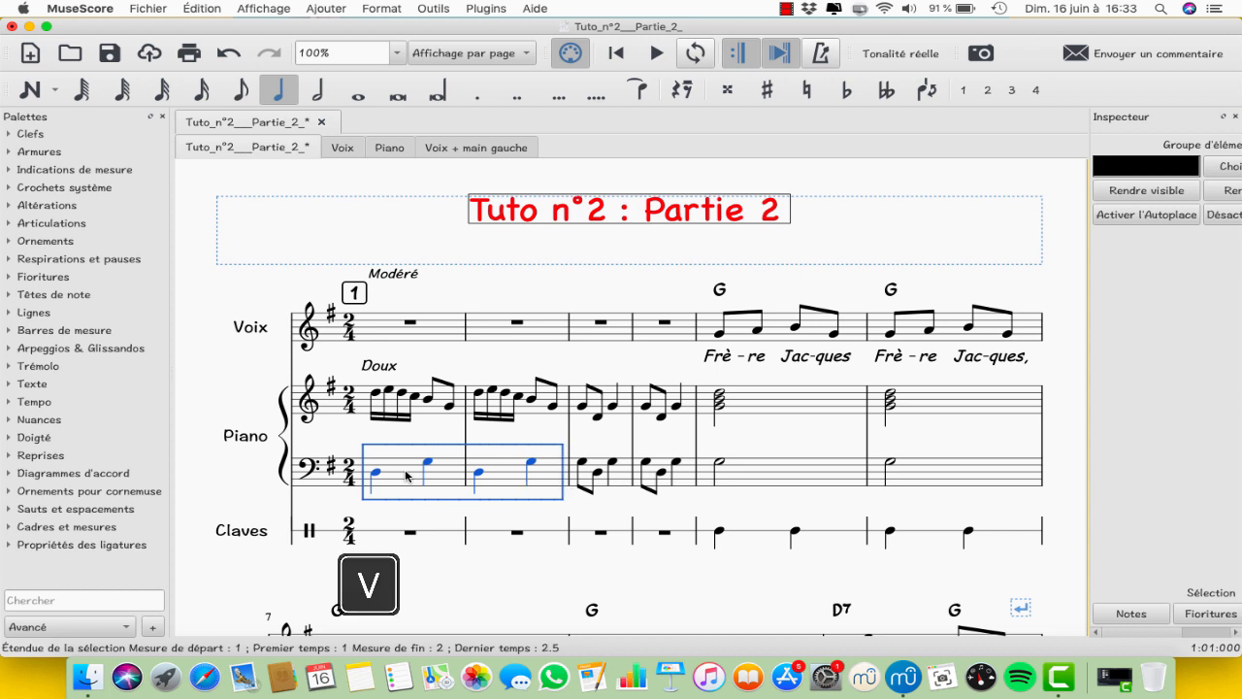
pyautogui.click(366, 513)
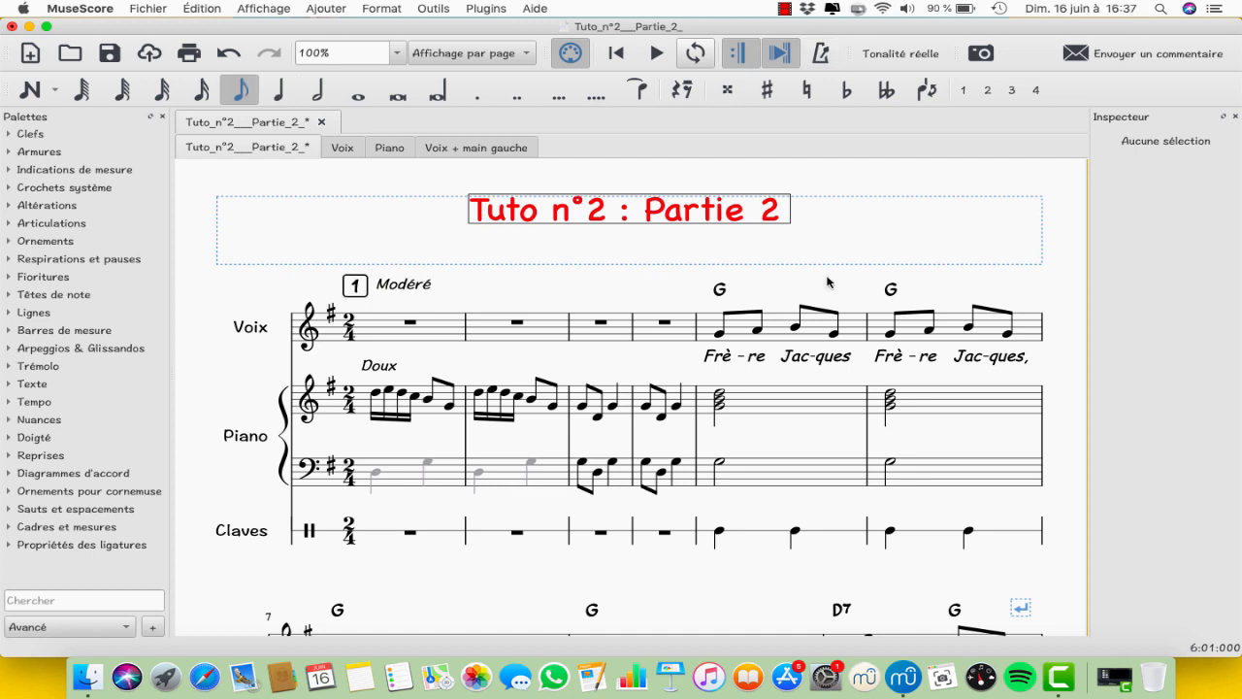
# Step: Make the notes, lyrics and chord symbol of measure 5 in the Voix staff invisible
pyautogui.click(780, 330)
pyautogui.press('v')
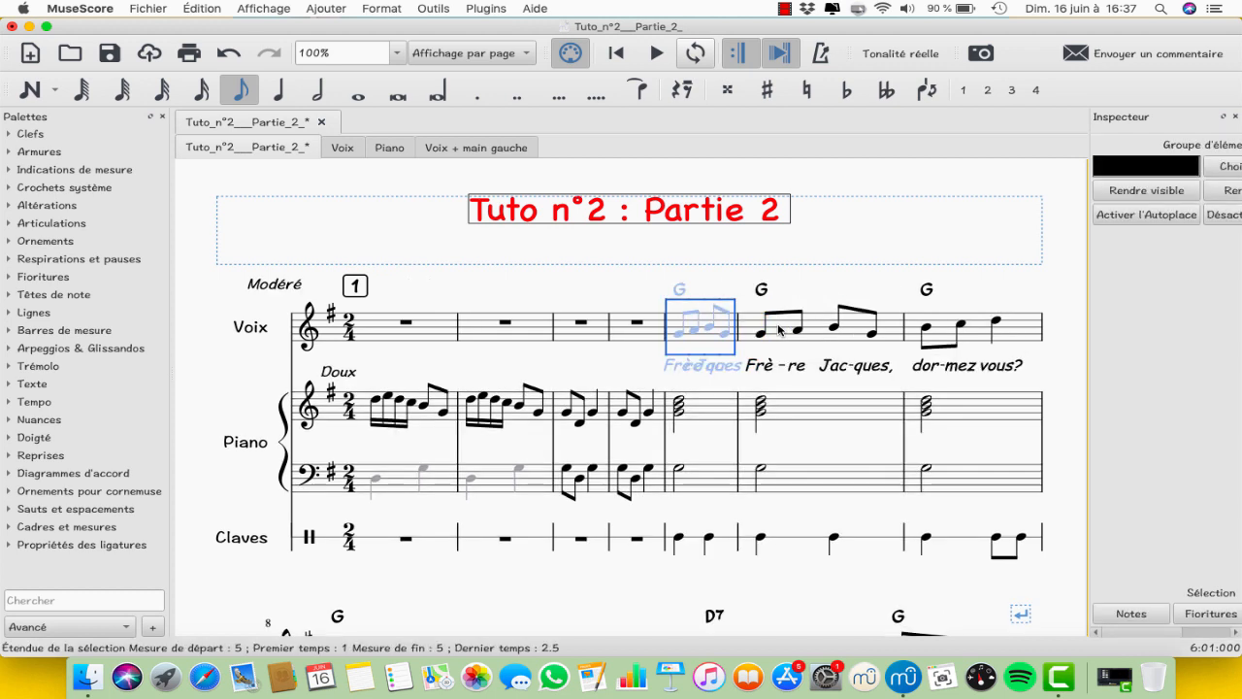
pyautogui.click(795, 275)
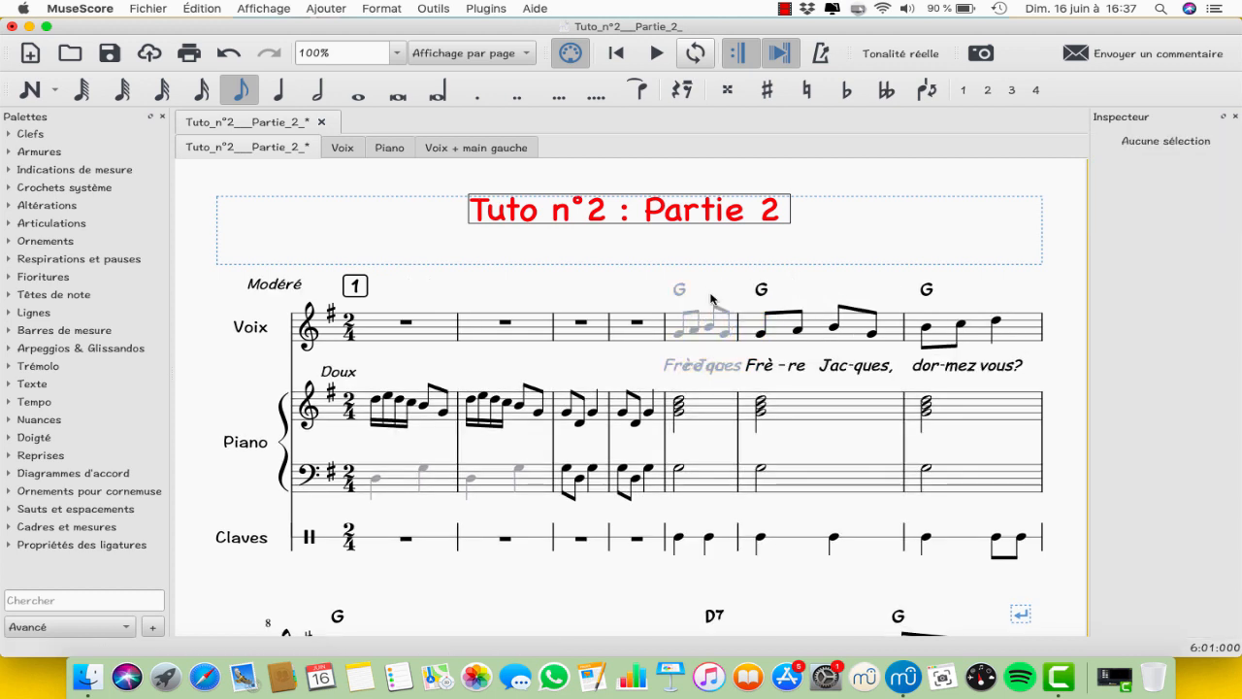
pyautogui.press('v')
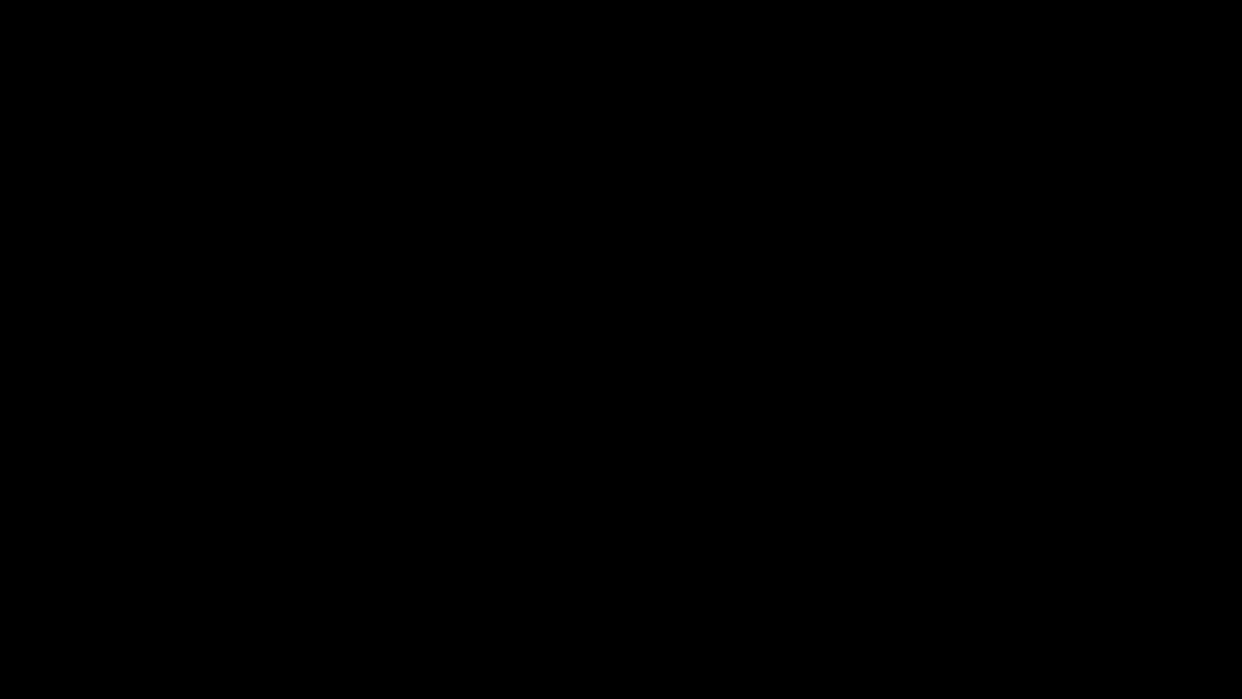